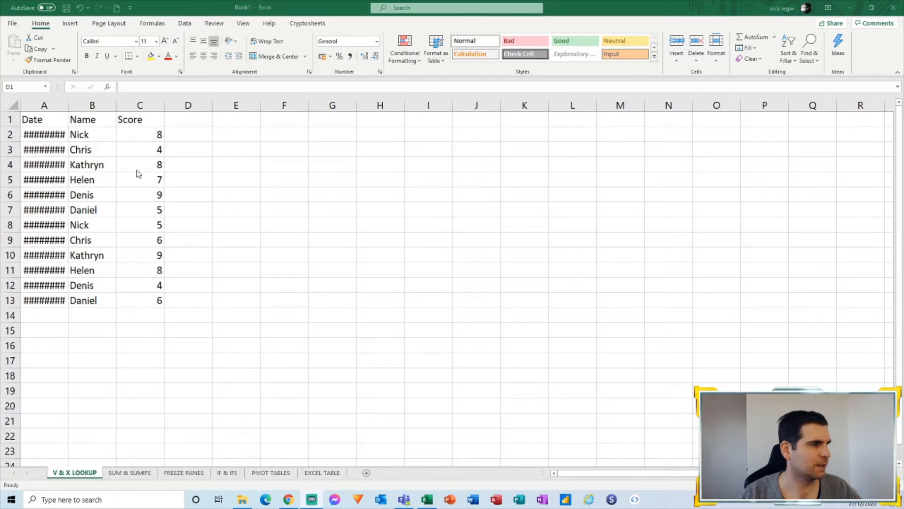
Widen column A to fit its dates, and select cell E2
{"action": "left_click", "coordinate": [66, 105]}
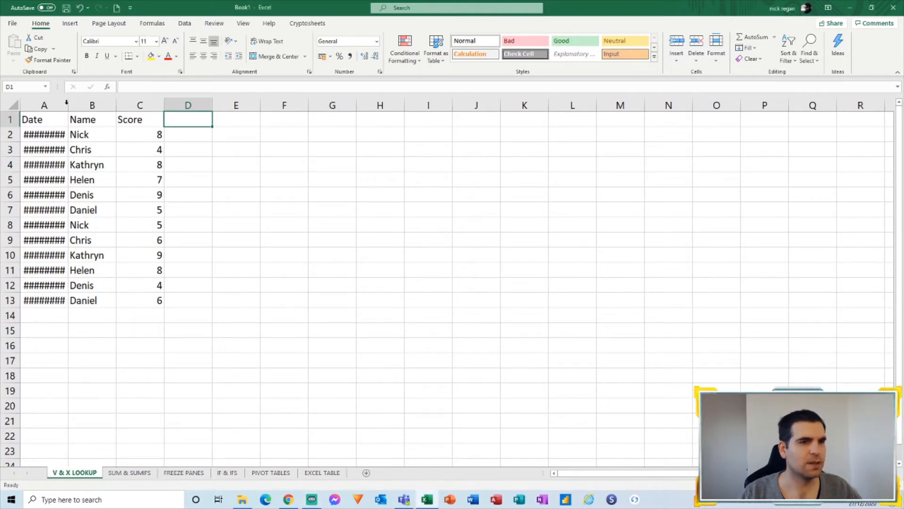
{"action": "double_click", "coordinate": [66, 104]}
{"action": "left_click", "coordinate": [240, 165]}
{"action": "left_click", "coordinate": [240, 184]}
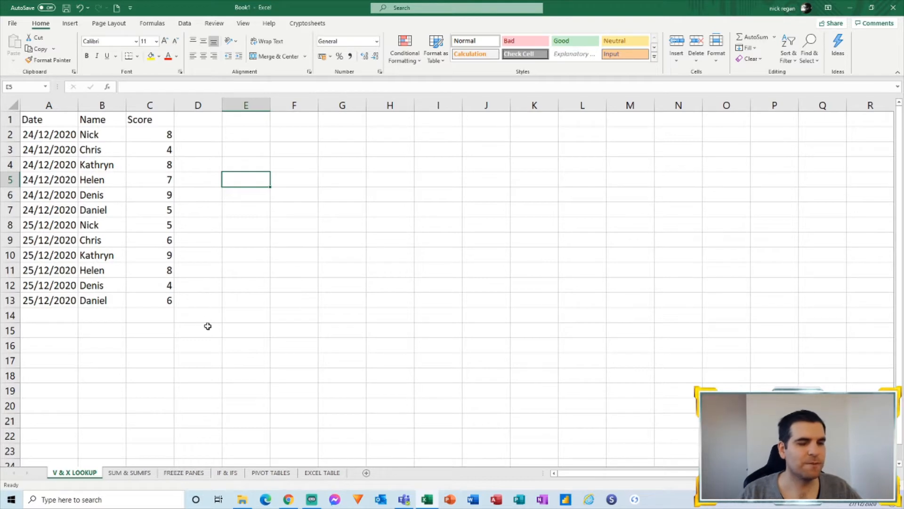
{"action": "left_click", "coordinate": [242, 135]}
{"action": "left_click", "coordinate": [244, 121]}
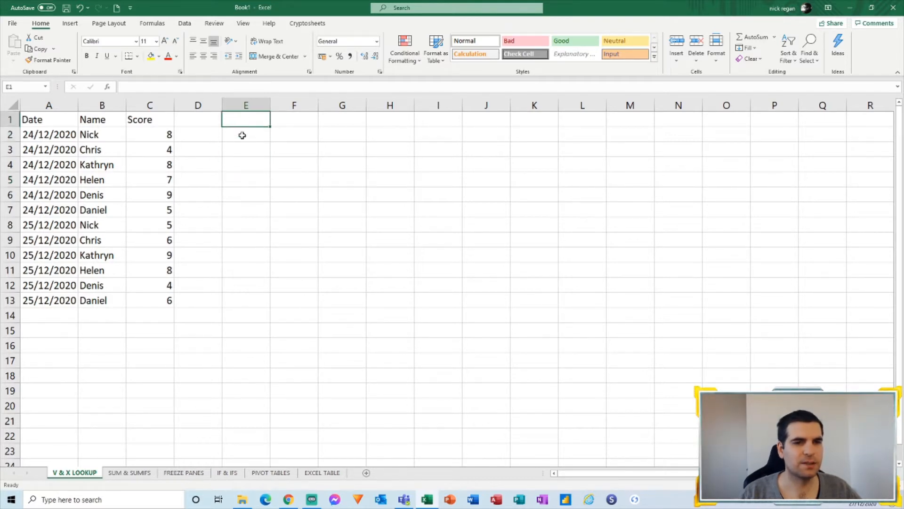
{"action": "left_click", "coordinate": [242, 134]}
{"action": "type", "text": "Vlo"}
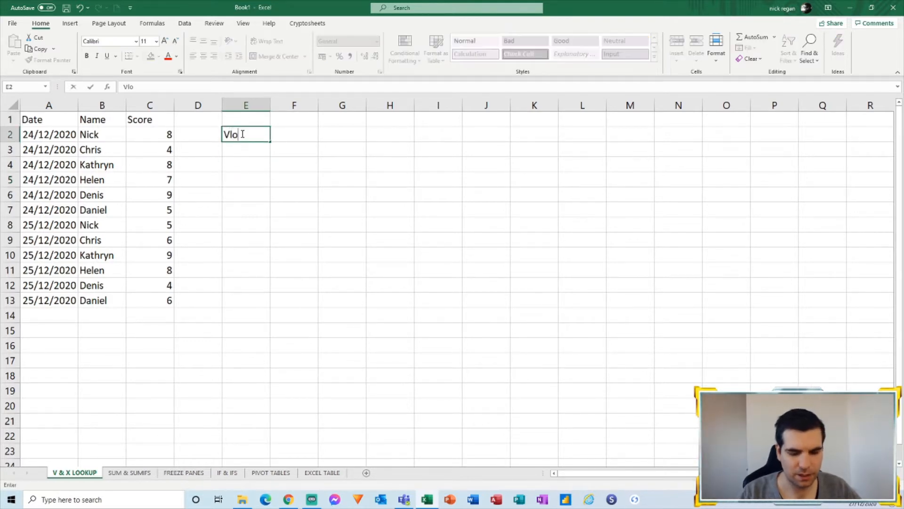
{"action": "type", "text": "ok"}
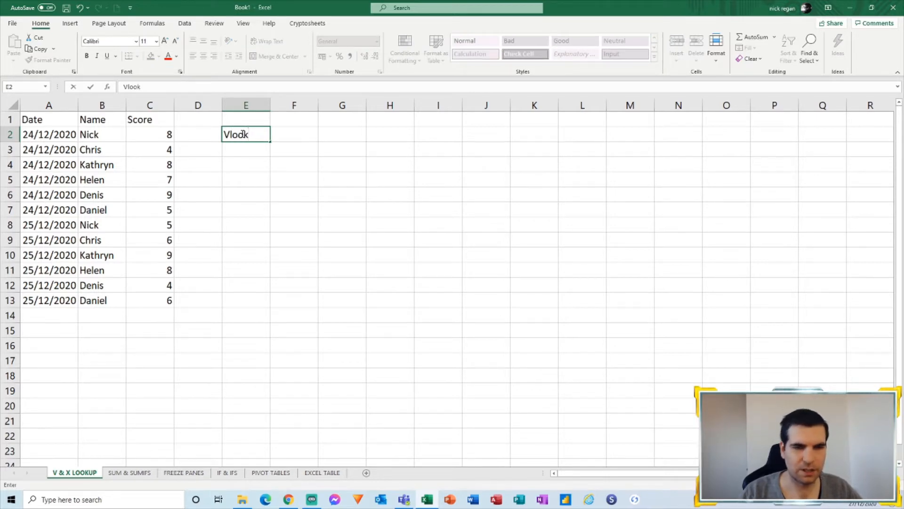
{"action": "key", "text": "BackSpace"}
{"action": "key", "text": "BackSpace"}
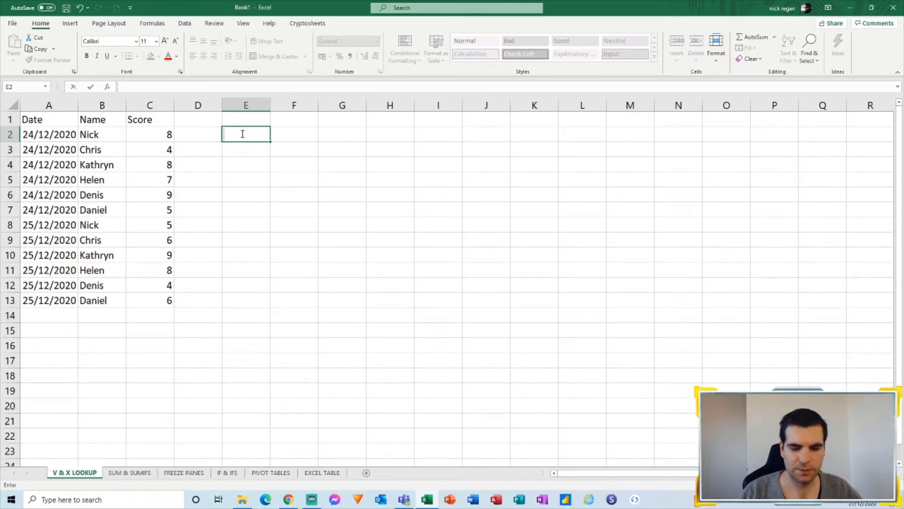
Start a VLOOKUP formula in cell E2 with B2 as the lookup value and columns B:C as the table array
{"action": "type", "text": "=vloo"}
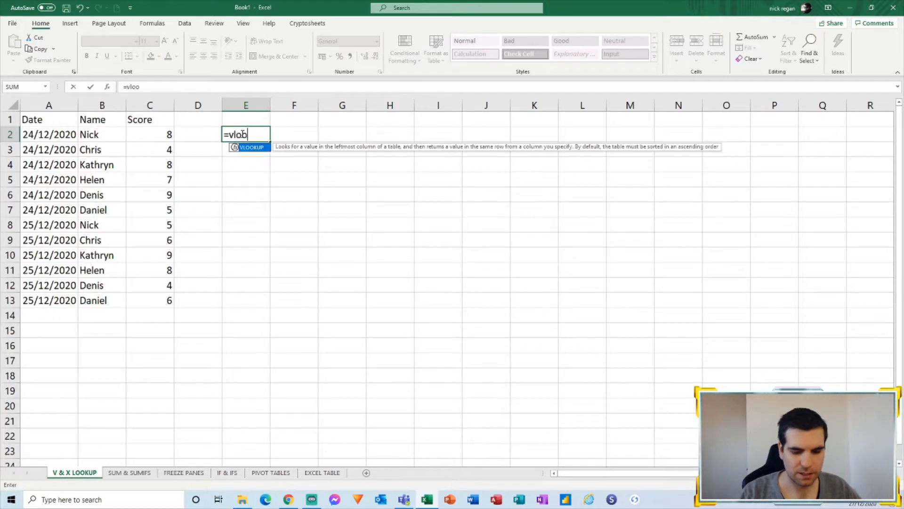
{"action": "type", "text": "k"}
{"action": "double_click", "coordinate": [253, 147]}
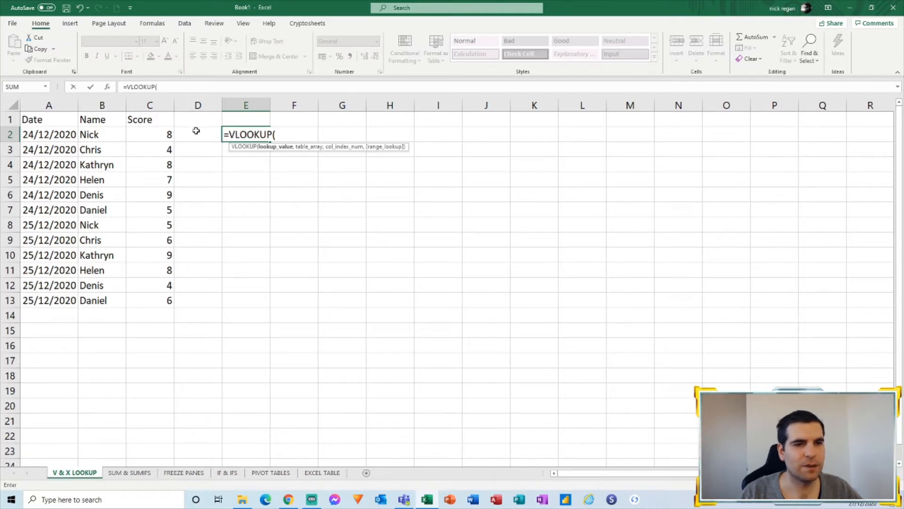
{"action": "left_click", "coordinate": [97, 135]}
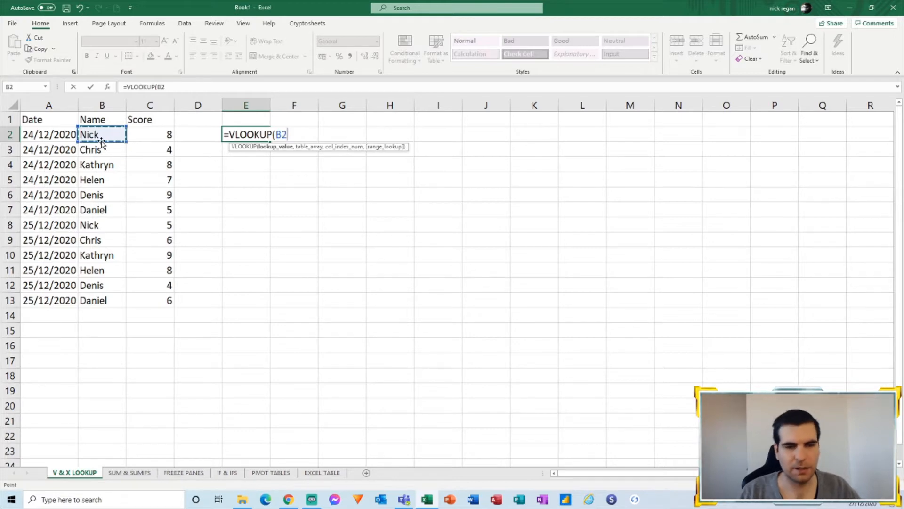
{"action": "type", "text": ","}
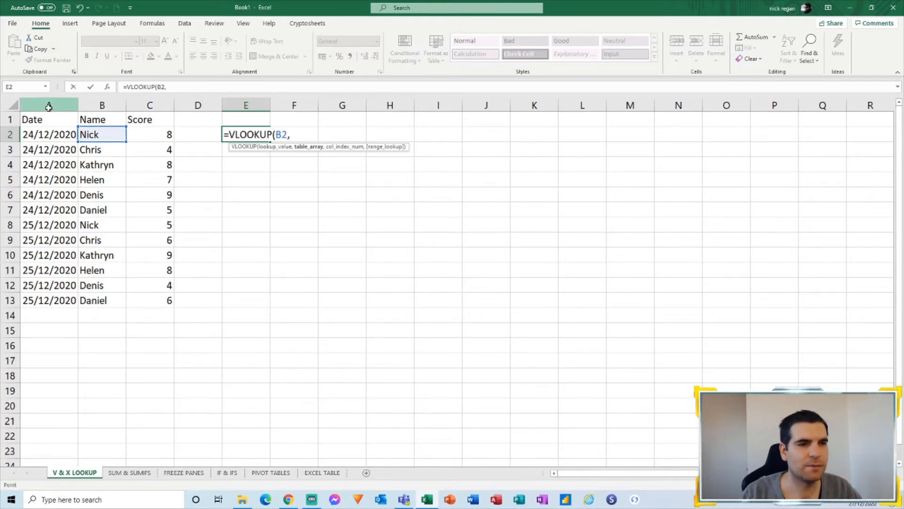
{"action": "left_click_drag", "start_coordinate": [99, 105], "coordinate": [156, 110]}
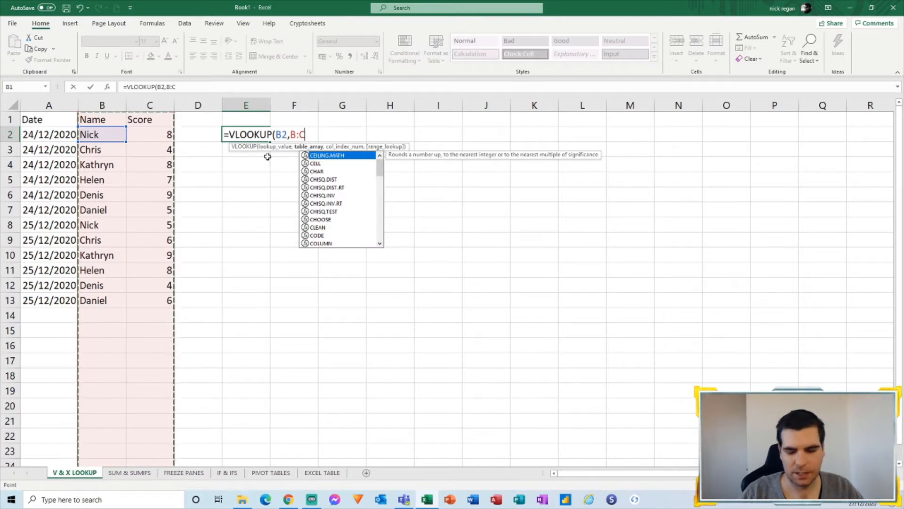
Complete the VLOOKUP formula in E2 with column index 2 and false for an exact match
{"action": "type", "text": ","}
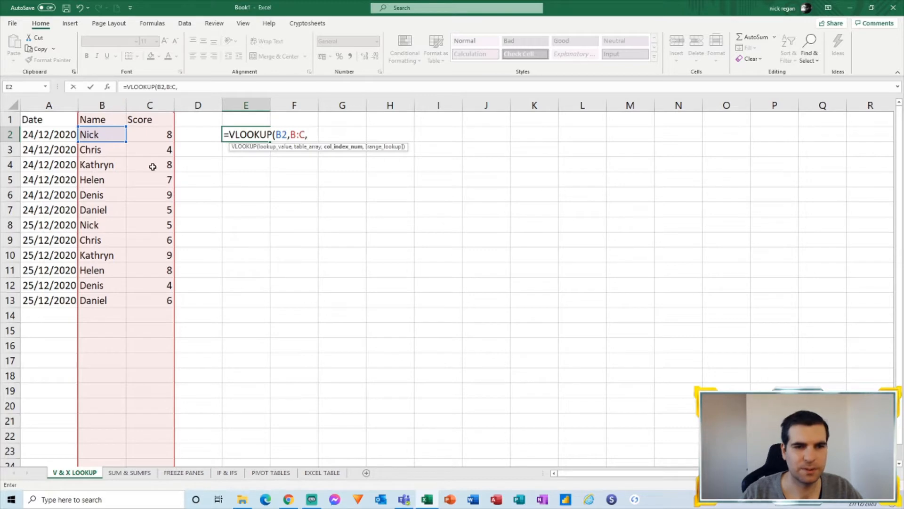
{"action": "type", "text": "2"}
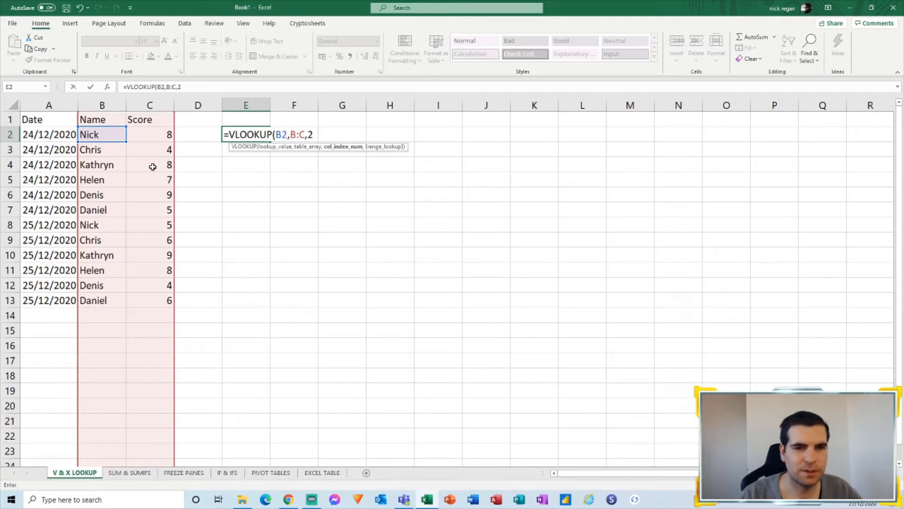
{"action": "type", "text": ","}
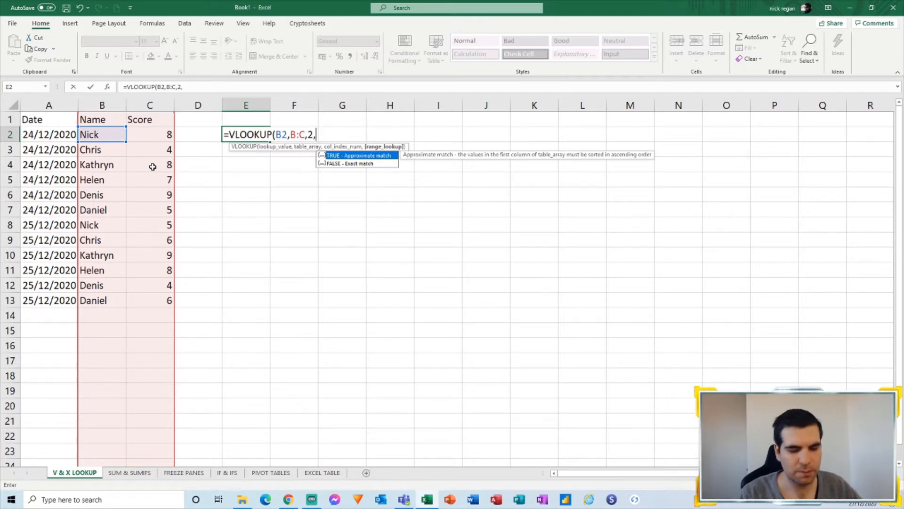
{"action": "type", "text": "fa"}
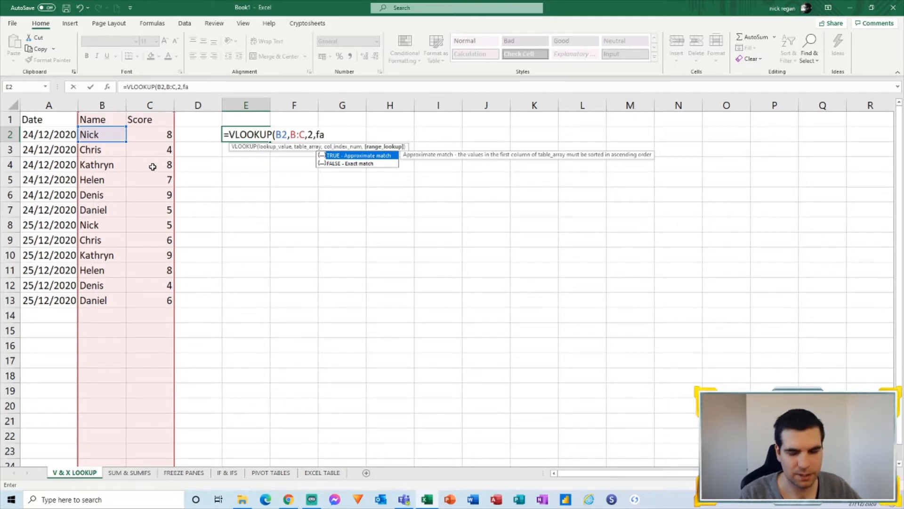
{"action": "type", "text": "lse)"}
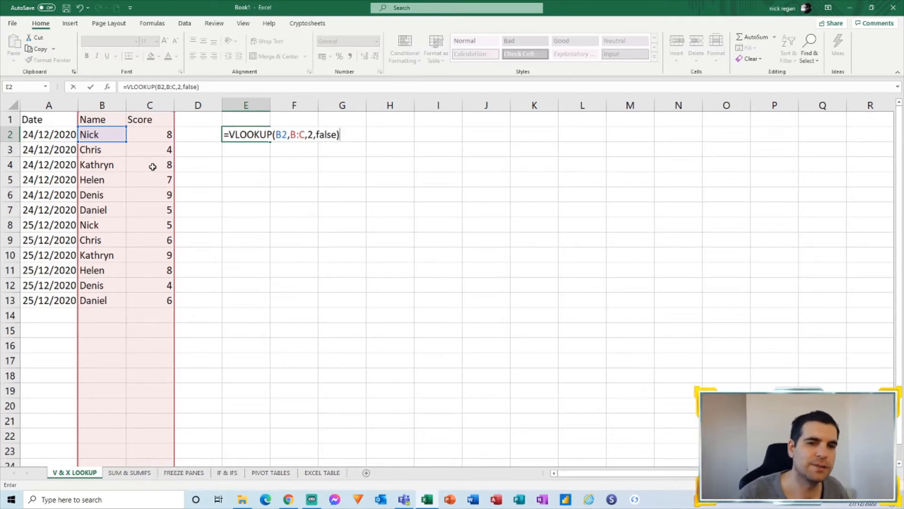
{"action": "key", "text": "Return"}
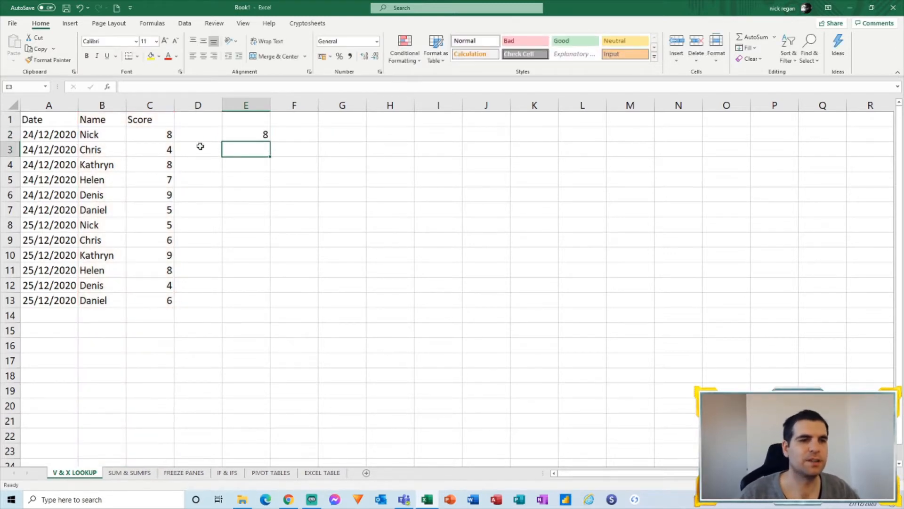
Compare the names, scores and dates in rows 2 and 8 with the VLOOKUP result in cell E2
{"action": "left_click", "coordinate": [97, 138]}
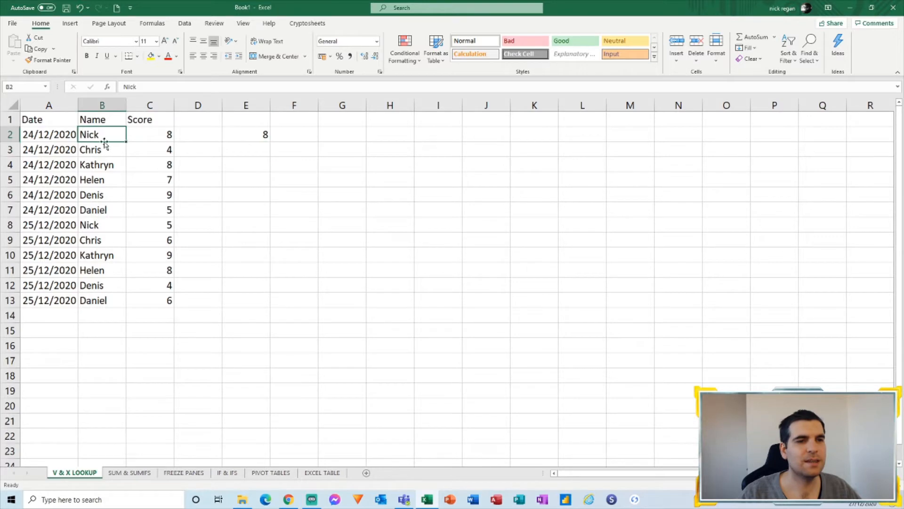
{"action": "left_click", "coordinate": [160, 138]}
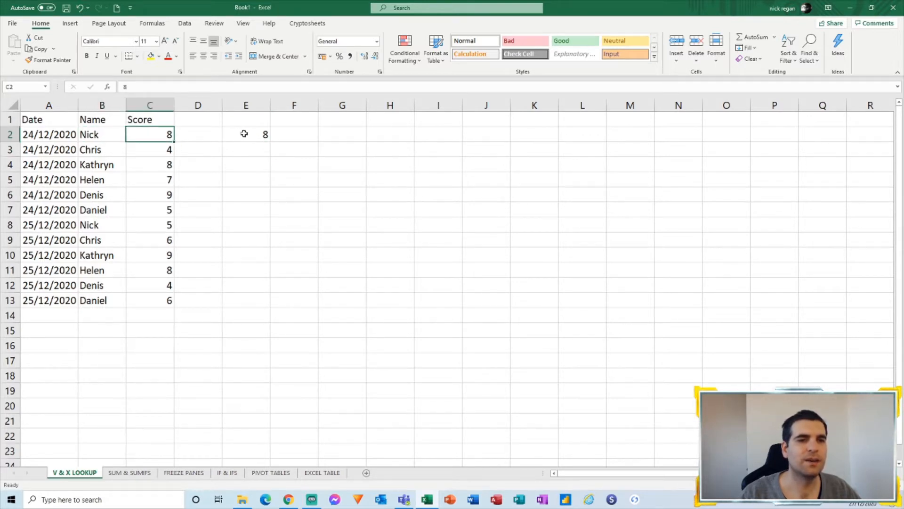
{"action": "left_click", "coordinate": [110, 134]}
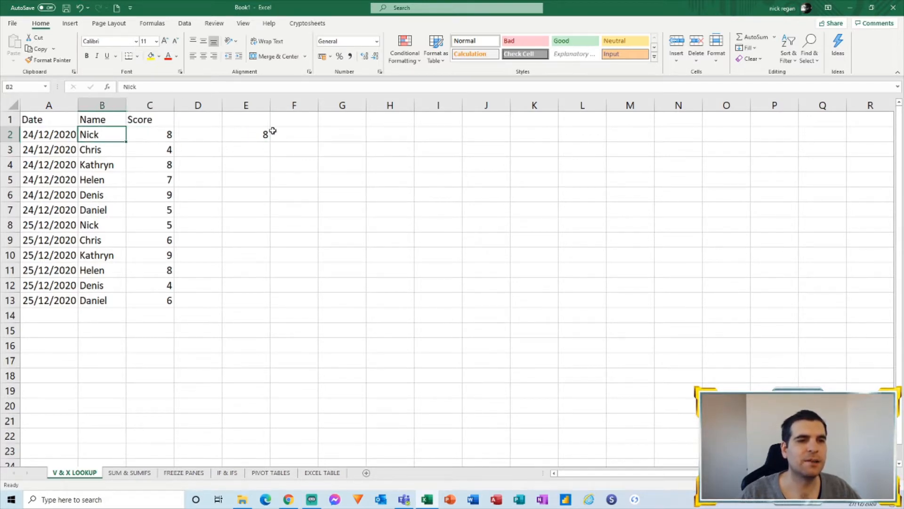
{"action": "left_click", "coordinate": [250, 137]}
{"action": "left_click", "coordinate": [105, 142]}
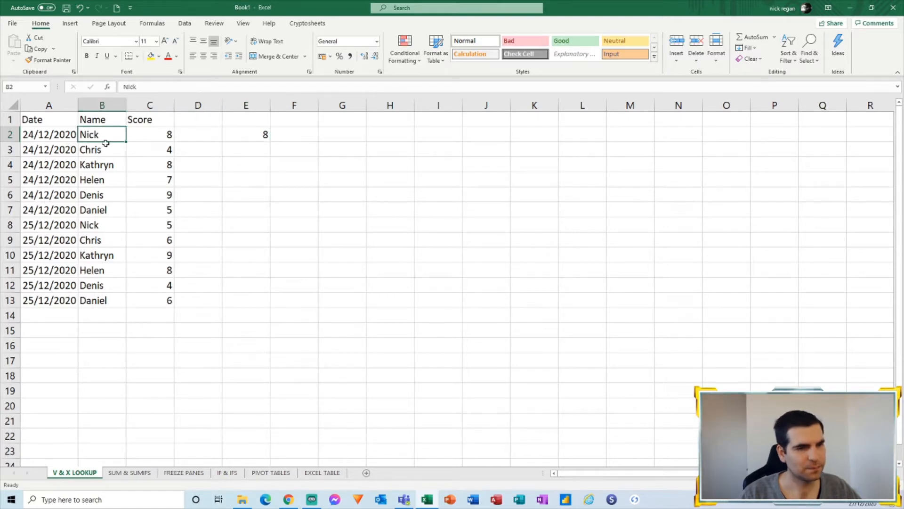
{"action": "left_click", "coordinate": [118, 228]}
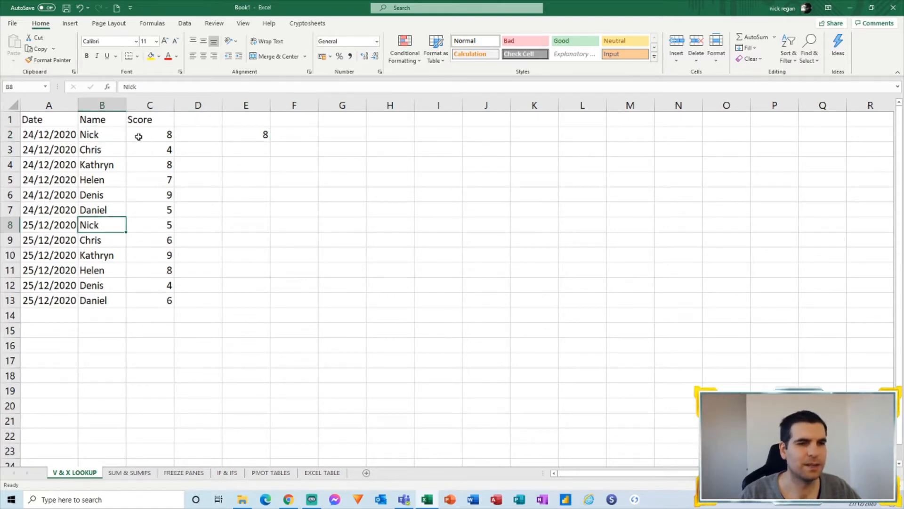
{"action": "left_click", "coordinate": [116, 134]}
{"action": "left_click", "coordinate": [150, 136]}
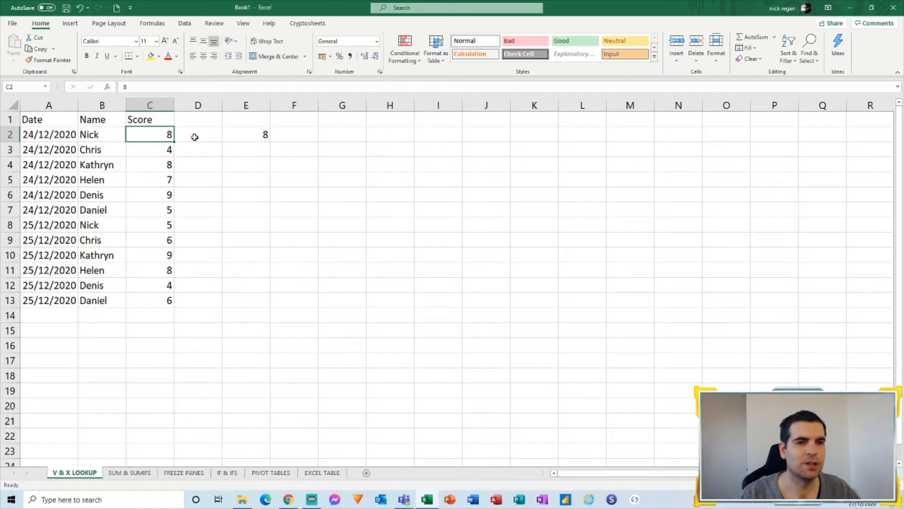
{"action": "left_click", "coordinate": [107, 154]}
{"action": "left_click", "coordinate": [105, 221]}
{"action": "left_click", "coordinate": [151, 226]}
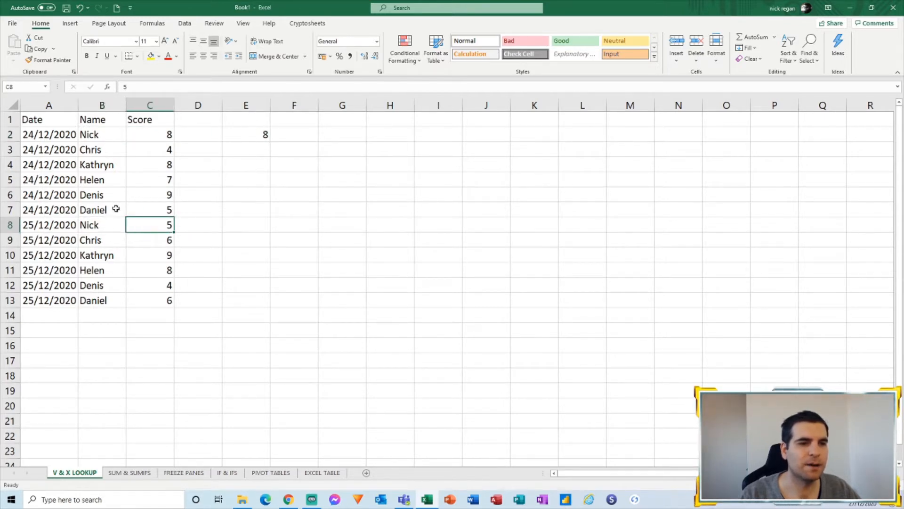
{"action": "left_click", "coordinate": [113, 225]}
{"action": "left_click", "coordinate": [145, 223]}
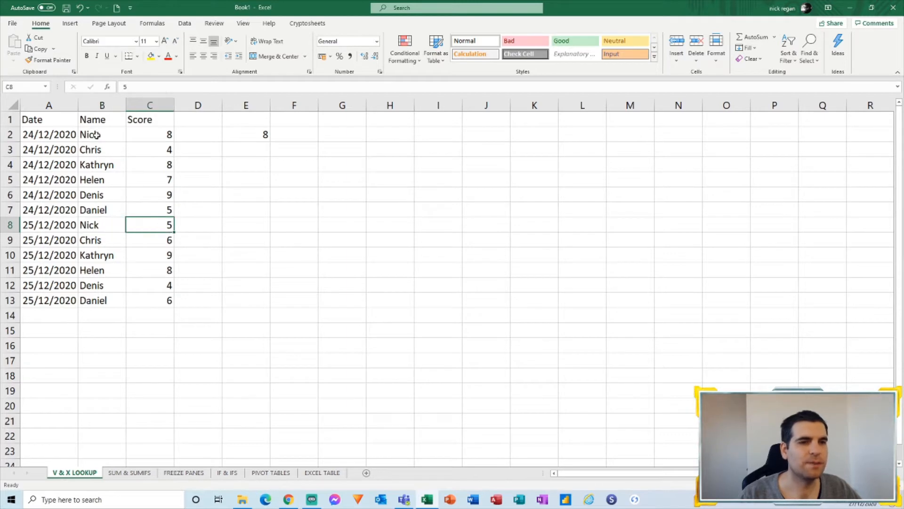
{"action": "left_click", "coordinate": [97, 136]}
{"action": "left_click", "coordinate": [138, 134]}
{"action": "left_click", "coordinate": [102, 135]}
{"action": "left_click", "coordinate": [156, 135]}
{"action": "left_click", "coordinate": [117, 225]}
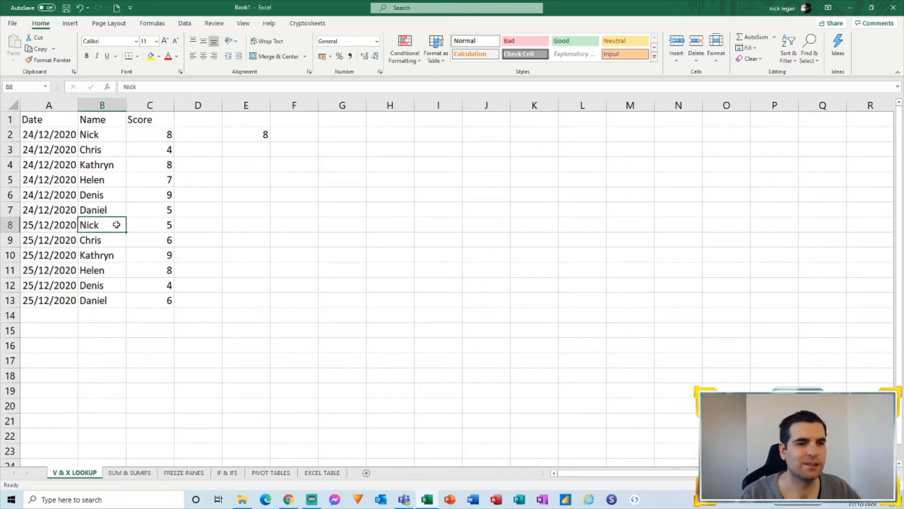
{"action": "left_click", "coordinate": [151, 229]}
{"action": "left_click", "coordinate": [98, 224]}
{"action": "left_click", "coordinate": [151, 223]}
{"action": "left_click", "coordinate": [112, 223]}
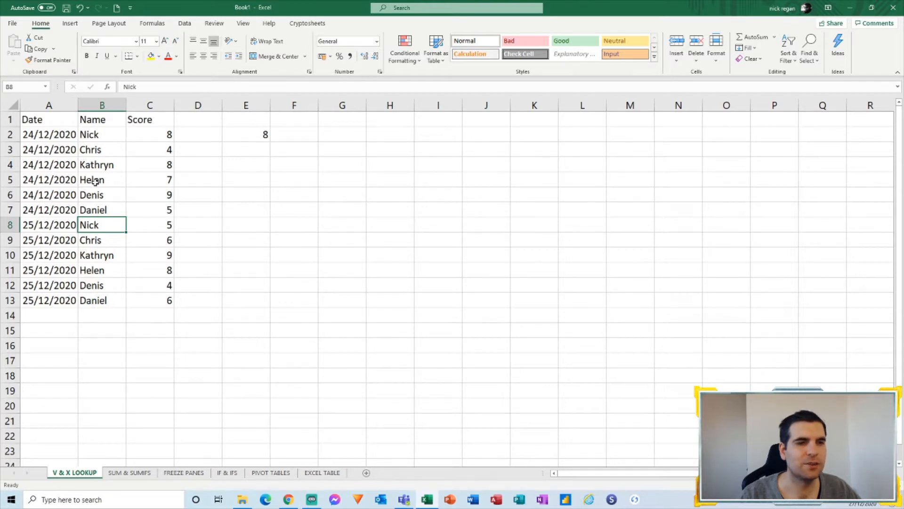
{"action": "left_click", "coordinate": [40, 226]}
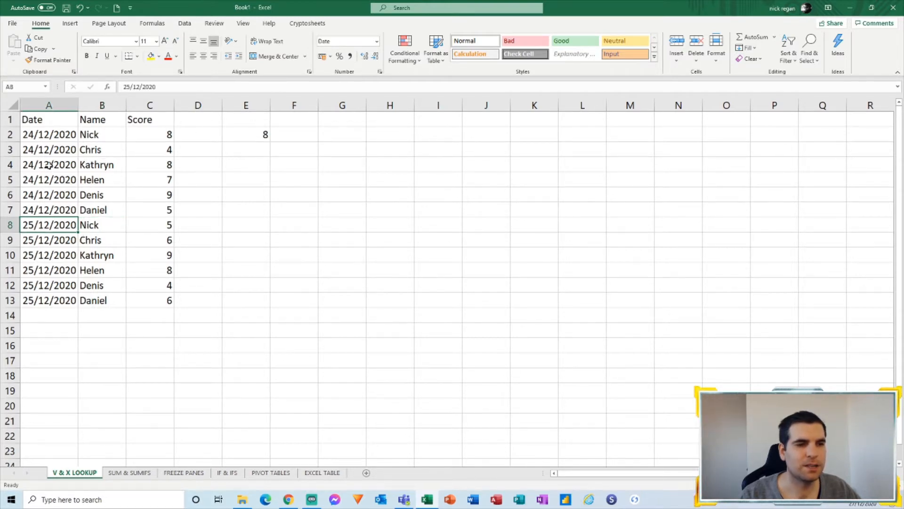
{"action": "left_click", "coordinate": [67, 136]}
{"action": "left_click", "coordinate": [245, 133]}
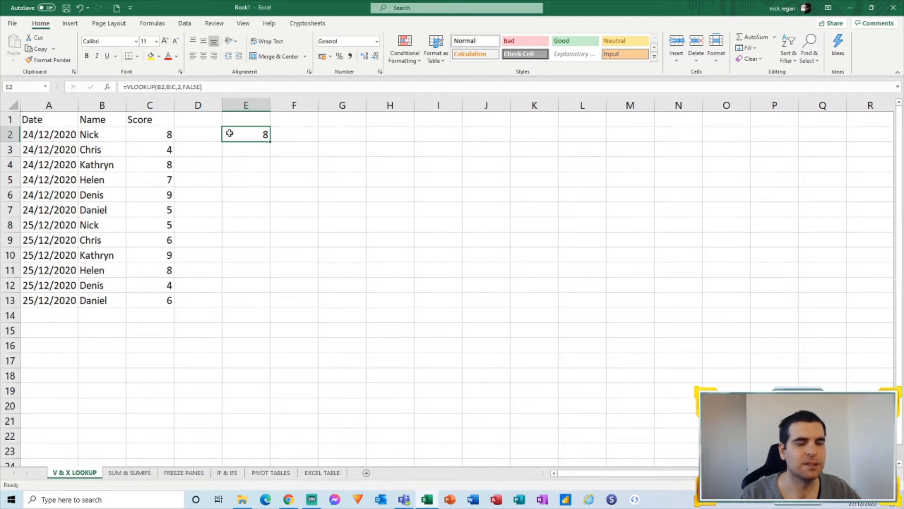
{"action": "left_click", "coordinate": [246, 149]}
{"action": "left_click", "coordinate": [256, 135]}
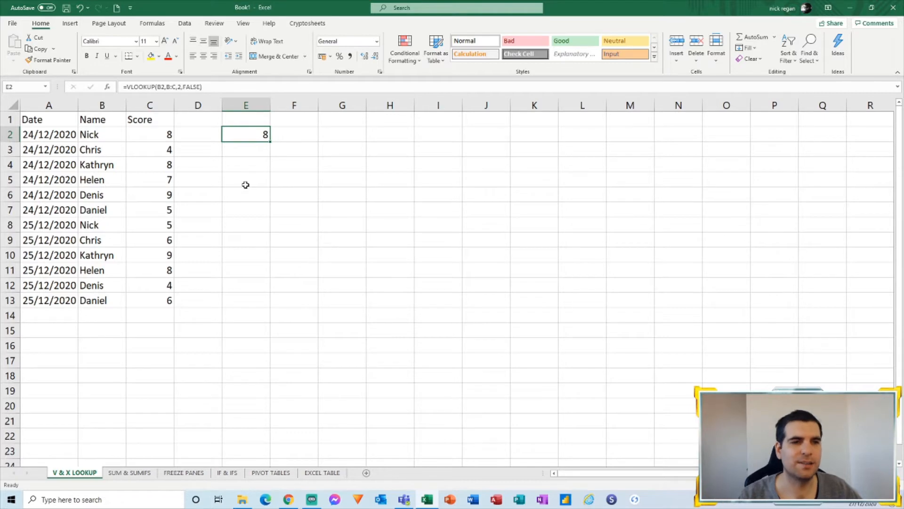
Start an XLOOKUP formula in cell F2 with B2 as the lookup value
{"action": "left_click", "coordinate": [287, 134]}
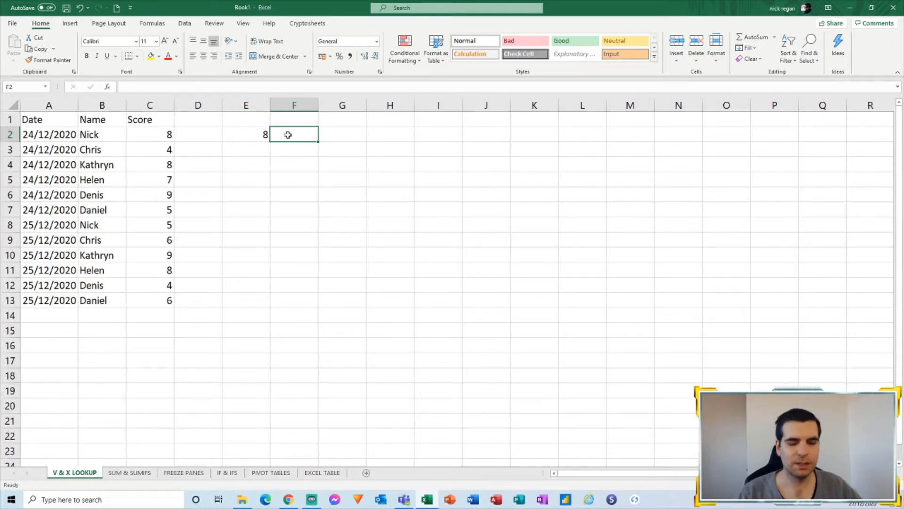
{"action": "type", "text": "="}
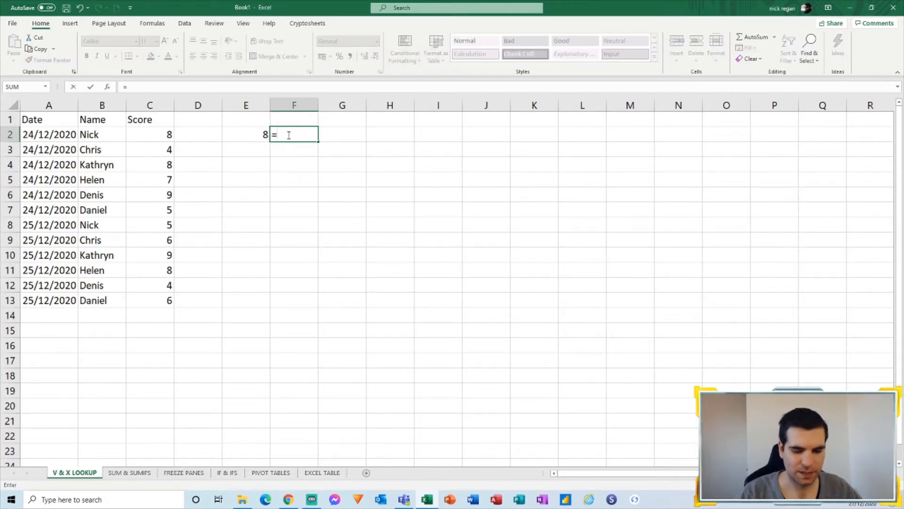
{"action": "type", "text": "xlookup"}
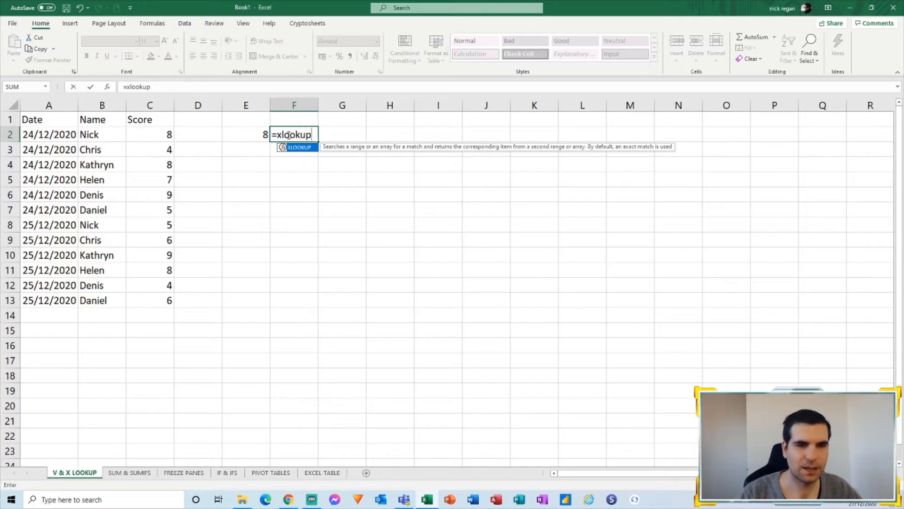
{"action": "double_click", "coordinate": [304, 150]}
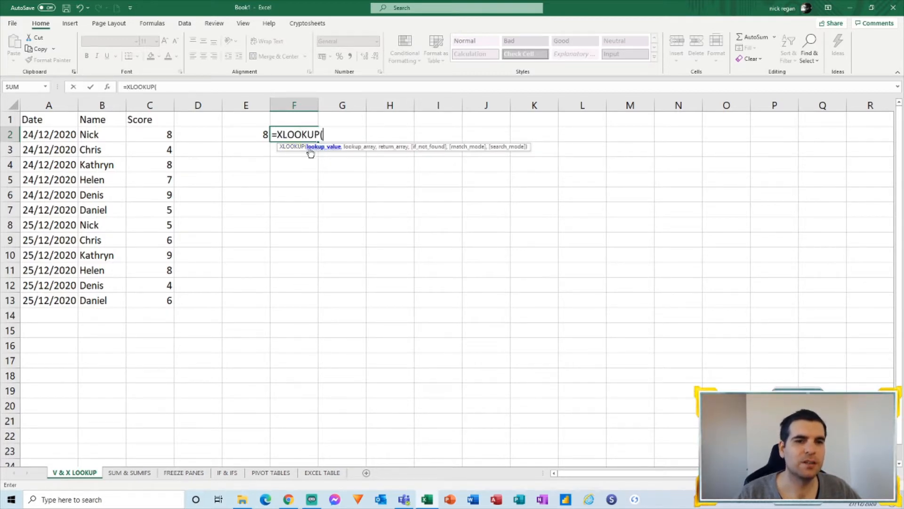
{"action": "left_click", "coordinate": [110, 138]}
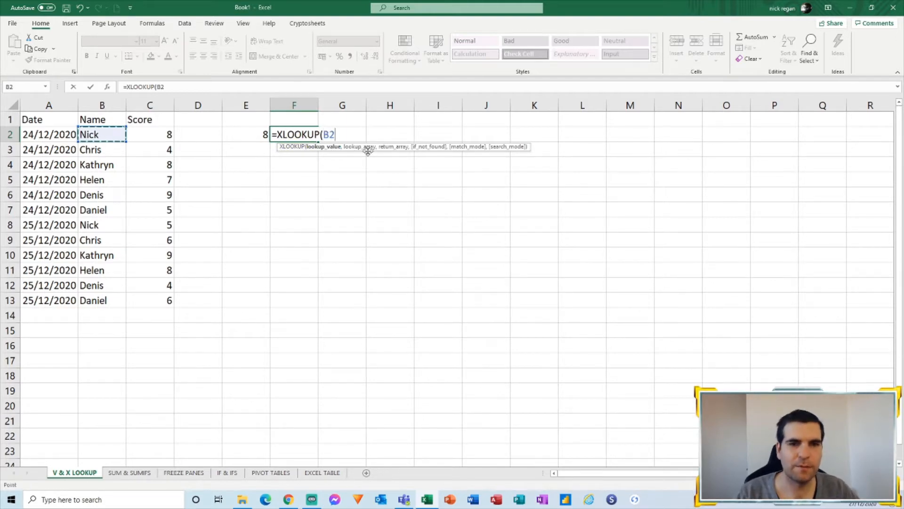
{"action": "type", "text": ","}
Complete the XLOOKUP formula in F2 with column B as the lookup array and column C as the return array
{"action": "left_click", "coordinate": [112, 105]}
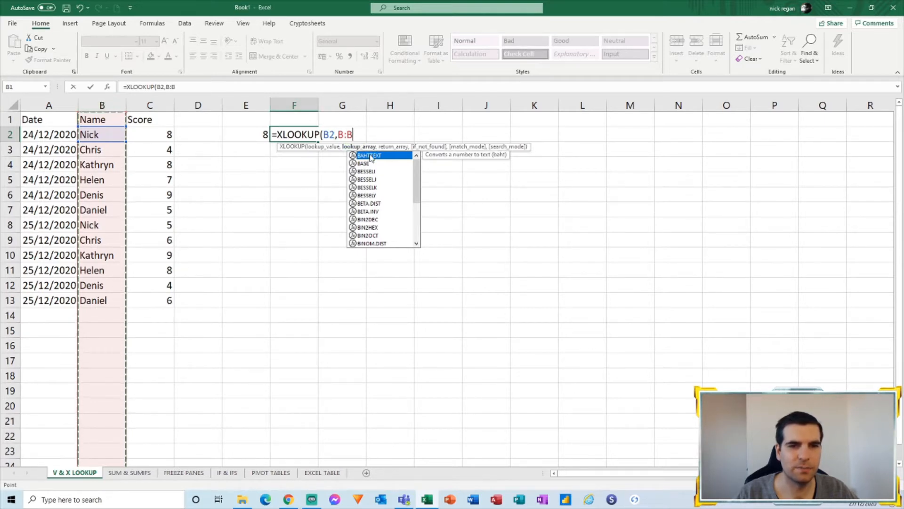
{"action": "type", "text": ","}
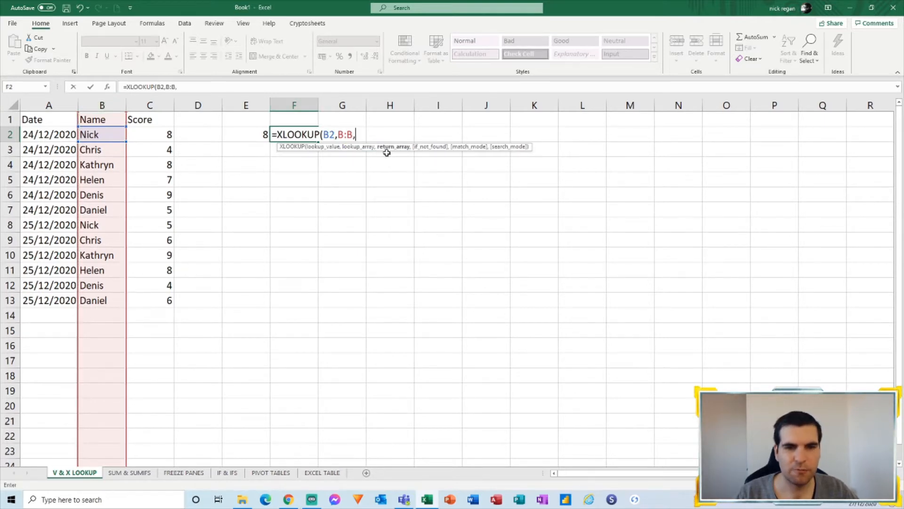
{"action": "left_click", "coordinate": [155, 105]}
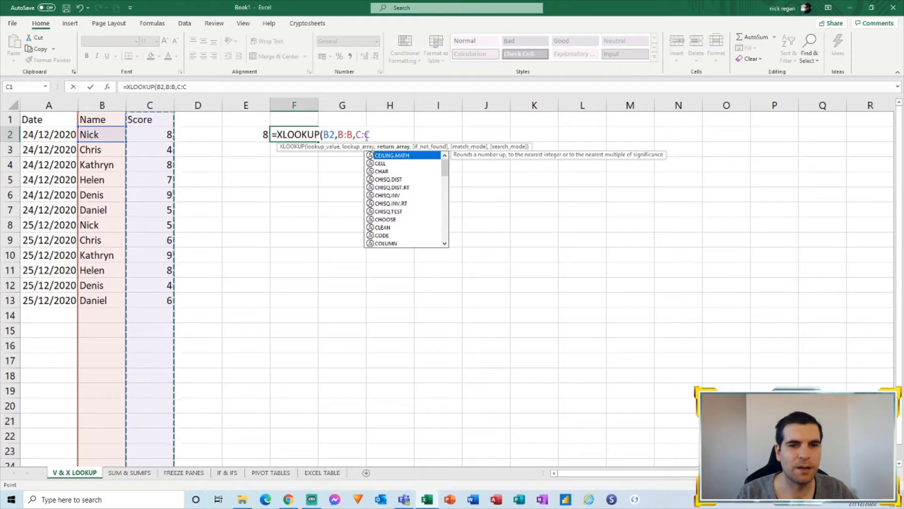
{"action": "type", "text": ")"}
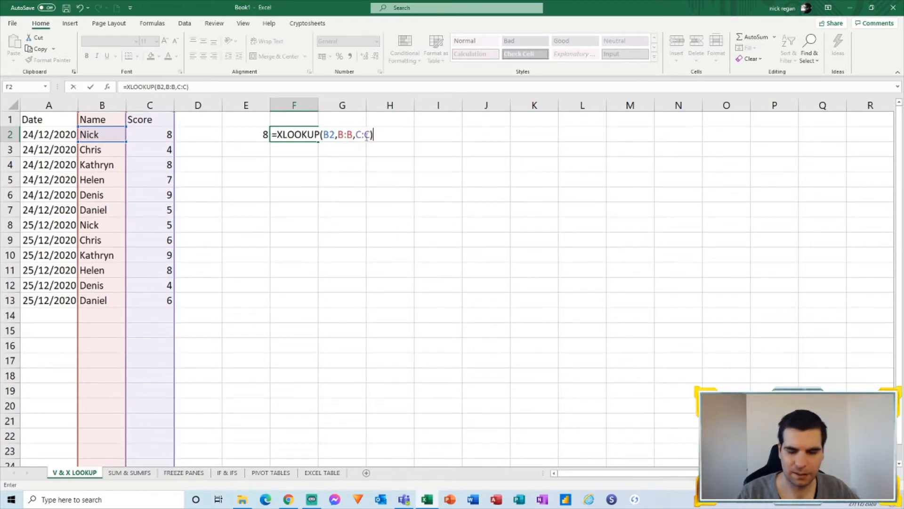
{"action": "key", "text": "Return"}
{"action": "left_click", "coordinate": [288, 136]}
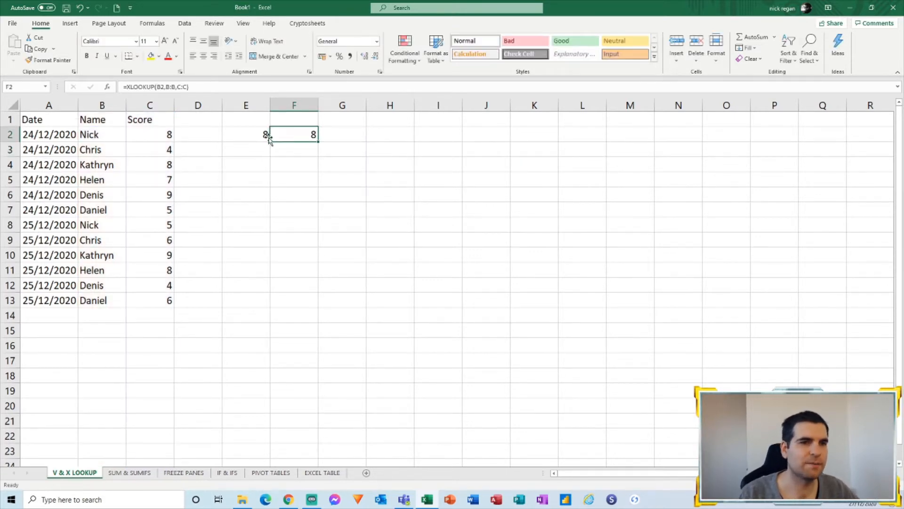
{"action": "left_click", "coordinate": [255, 135]}
Extend the XLOOKUP formula in F2 with 0 as the if-not-found value and match mode 0 for an exact match
{"action": "left_click", "coordinate": [293, 134]}
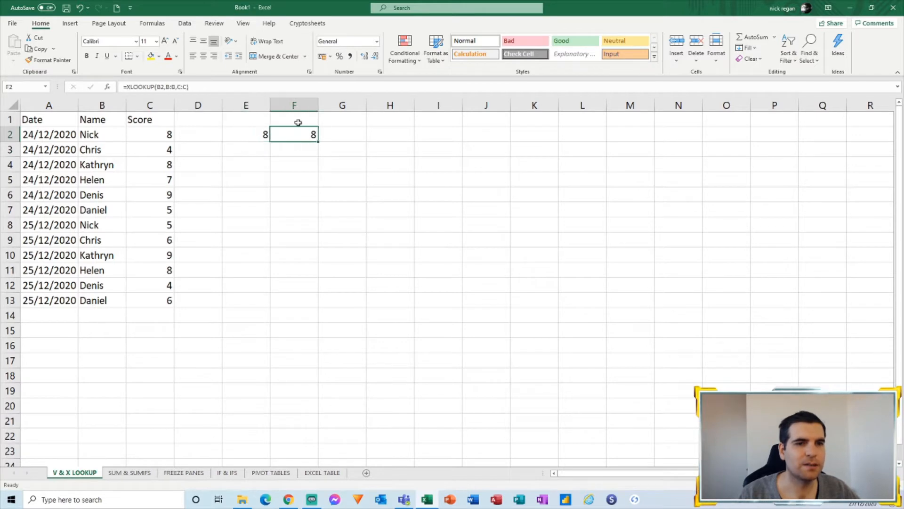
{"action": "left_click", "coordinate": [188, 87]}
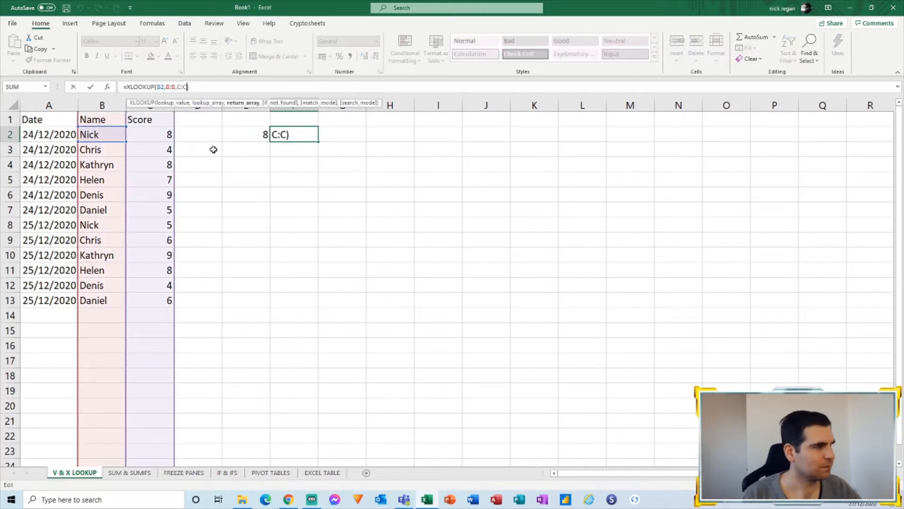
{"action": "type", "text": ","}
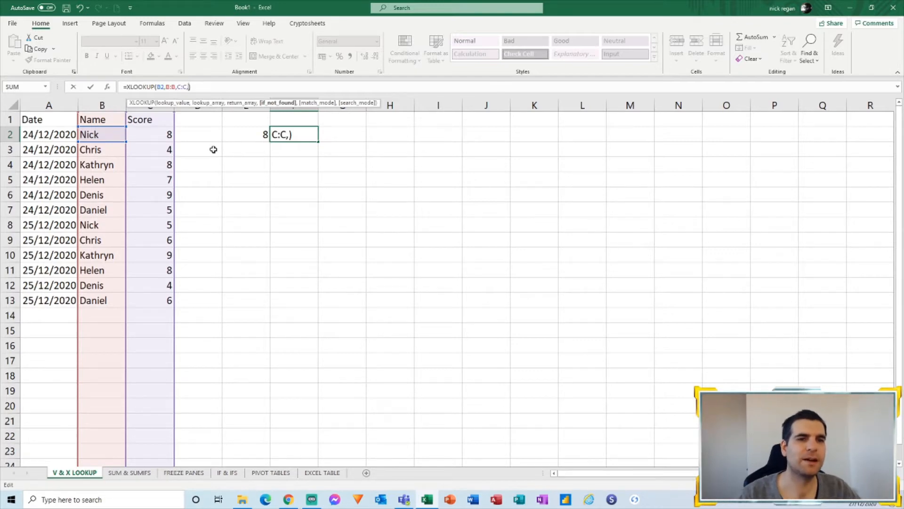
{"action": "type", "text": "0"}
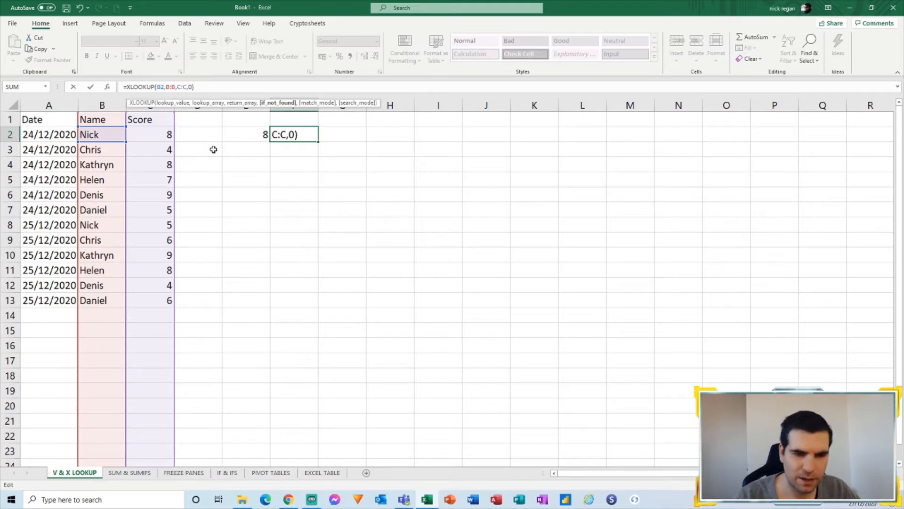
{"action": "type", "text": ","}
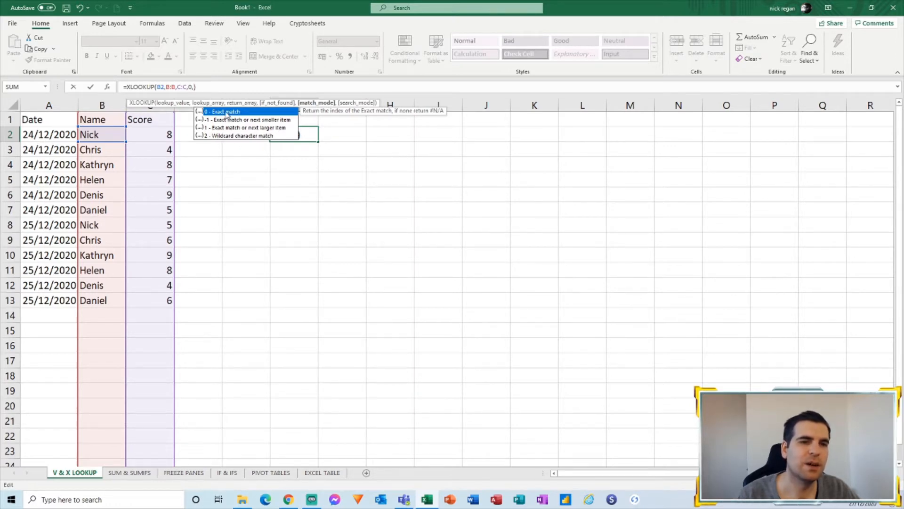
{"action": "type", "text": "0"}
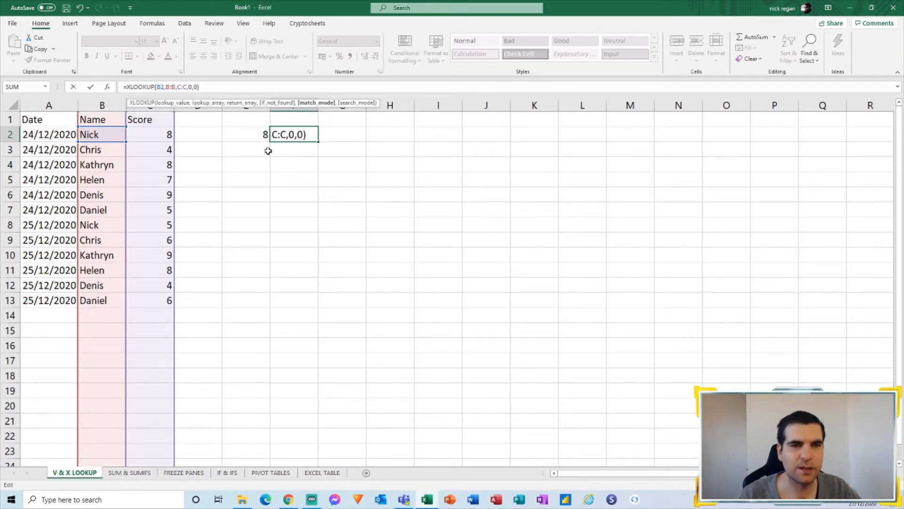
Finish the XLOOKUP formula with search mode -1 so it searches last-to-first
{"action": "type", "text": ","}
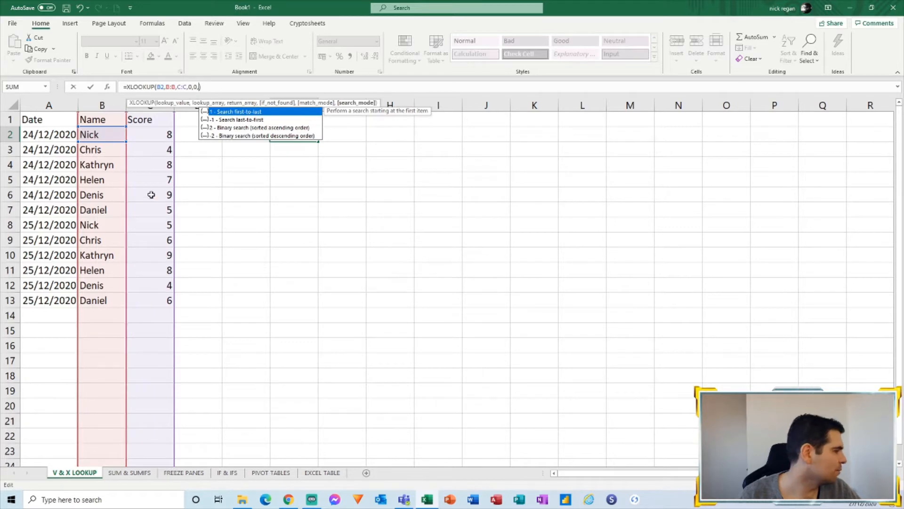
{"action": "double_click", "coordinate": [241, 119]}
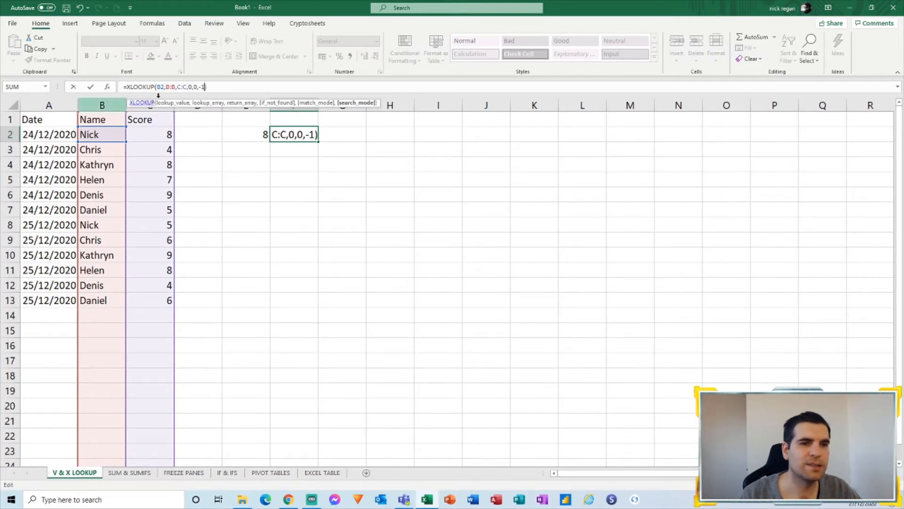
{"action": "key", "text": "Return"}
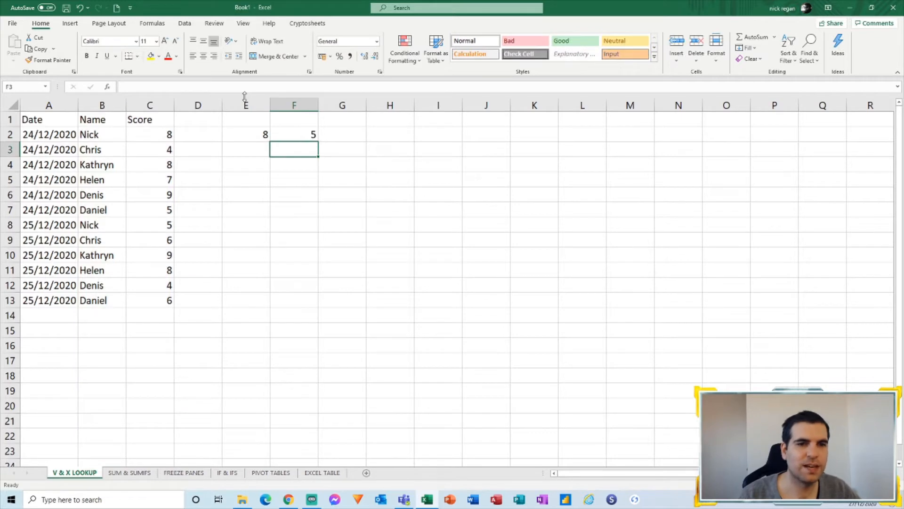
Compare the XLOOKUP result in F2 with the VLOOKUP result in E2 and the table's names, dates and scores
{"action": "left_click", "coordinate": [290, 133]}
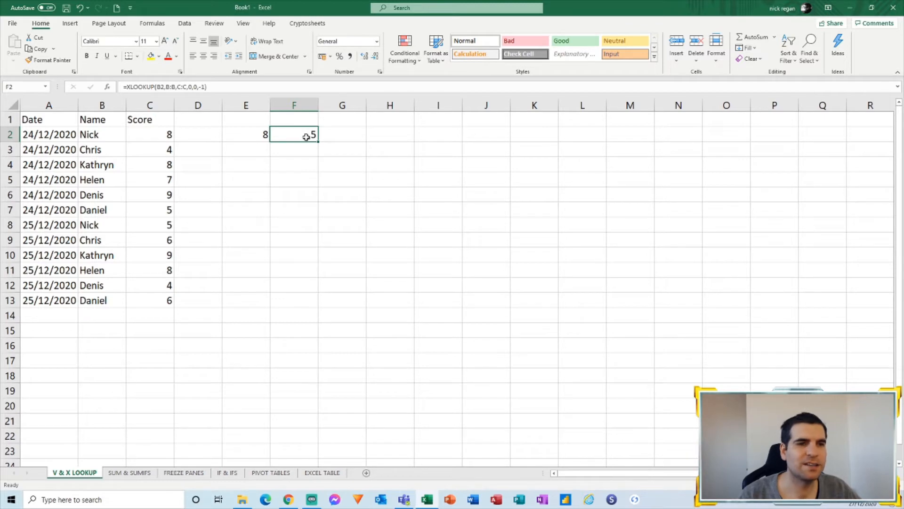
{"action": "left_click", "coordinate": [249, 136]}
{"action": "left_click", "coordinate": [292, 135]}
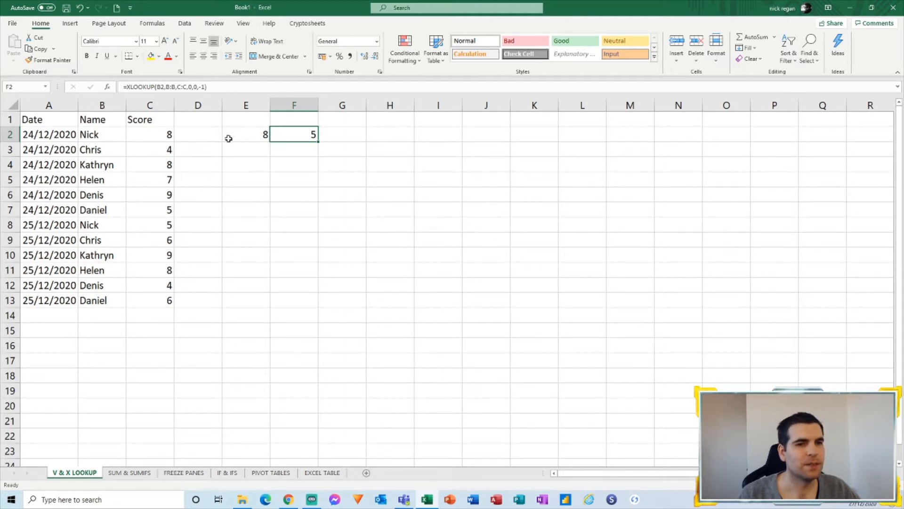
{"action": "left_click_drag", "start_coordinate": [99, 320], "coordinate": [111, 301]}
{"action": "left_click", "coordinate": [100, 120]}
{"action": "left_click", "coordinate": [108, 351]}
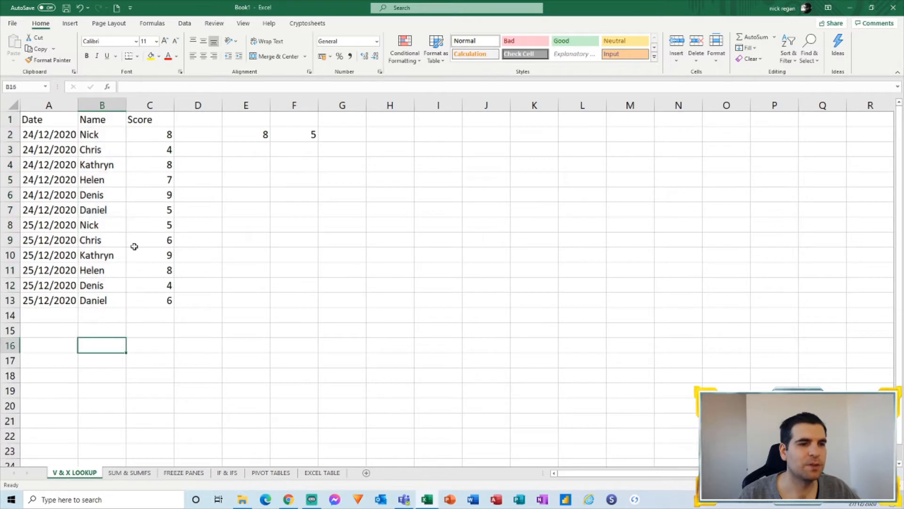
{"action": "left_click_drag", "start_coordinate": [52, 286], "coordinate": [47, 137]}
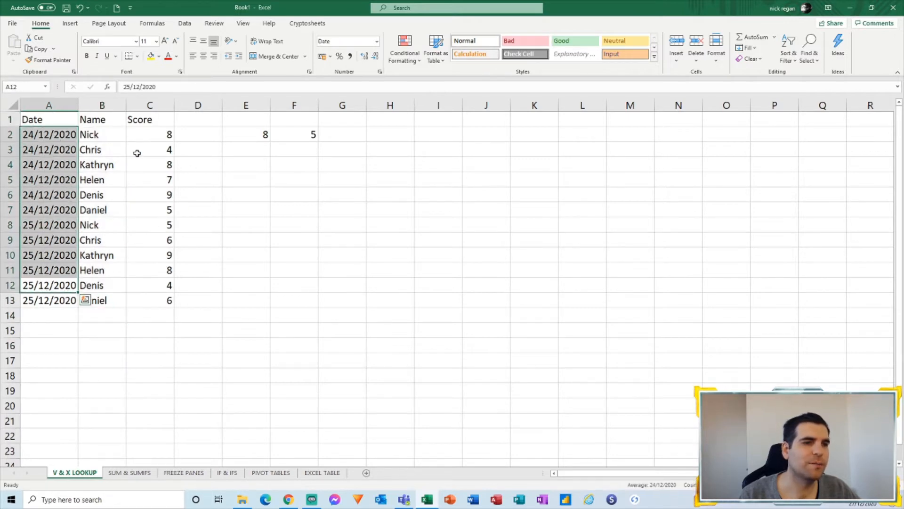
{"action": "left_click", "coordinate": [141, 150]}
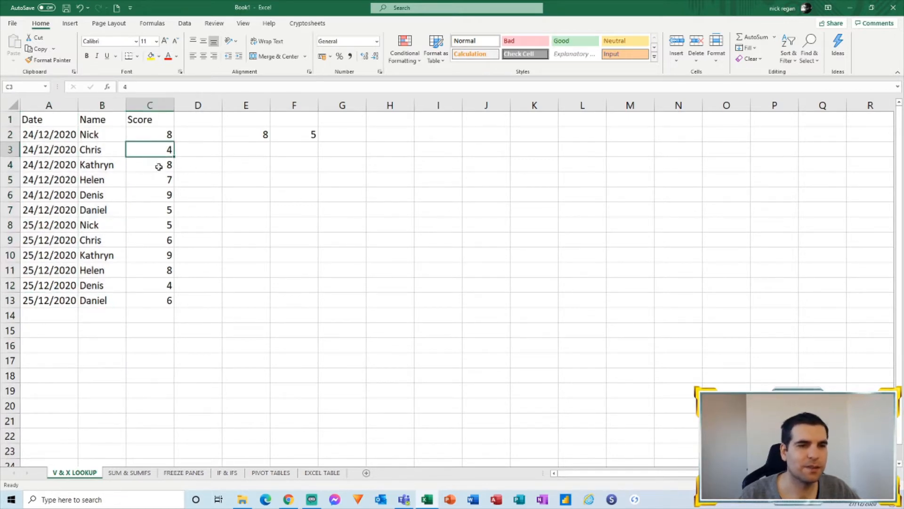
{"action": "left_click", "coordinate": [299, 135]}
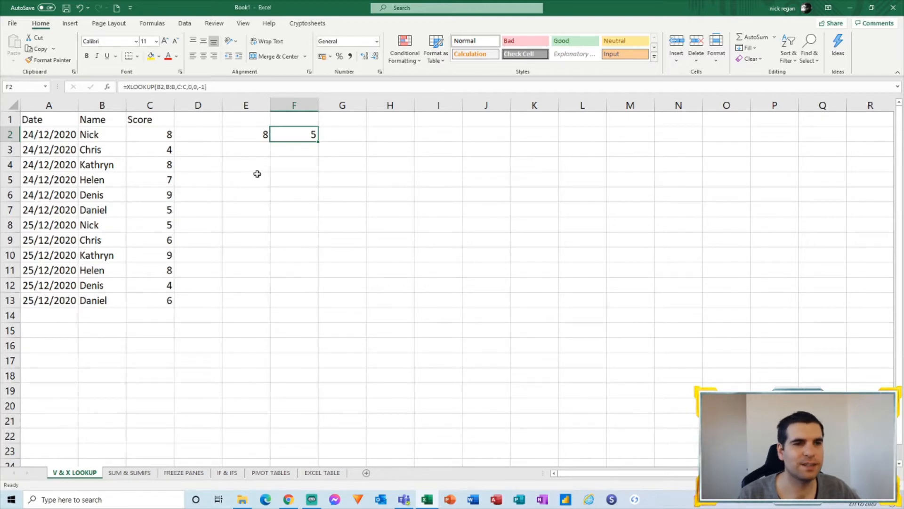
Open the SUM & SUMIFS sheet and widen column A to fit its dates
{"action": "left_click", "coordinate": [137, 473]}
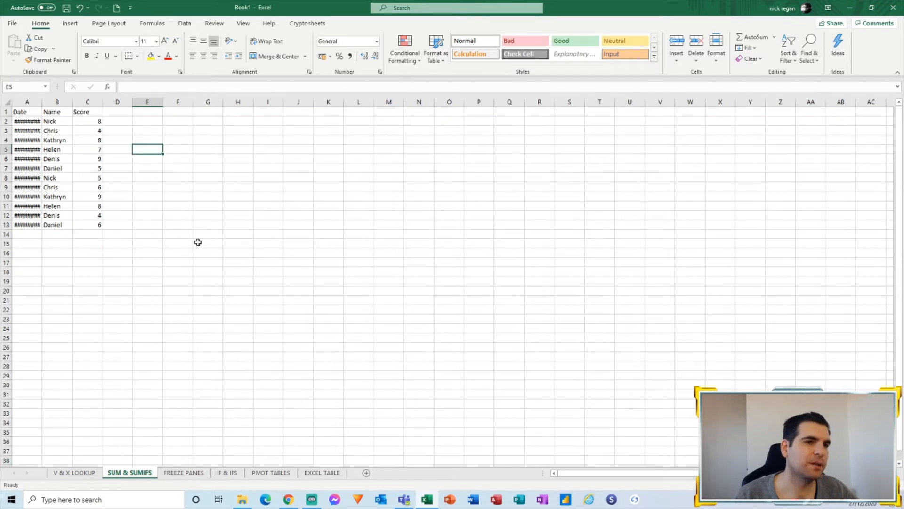
{"action": "double_click", "coordinate": [42, 101]}
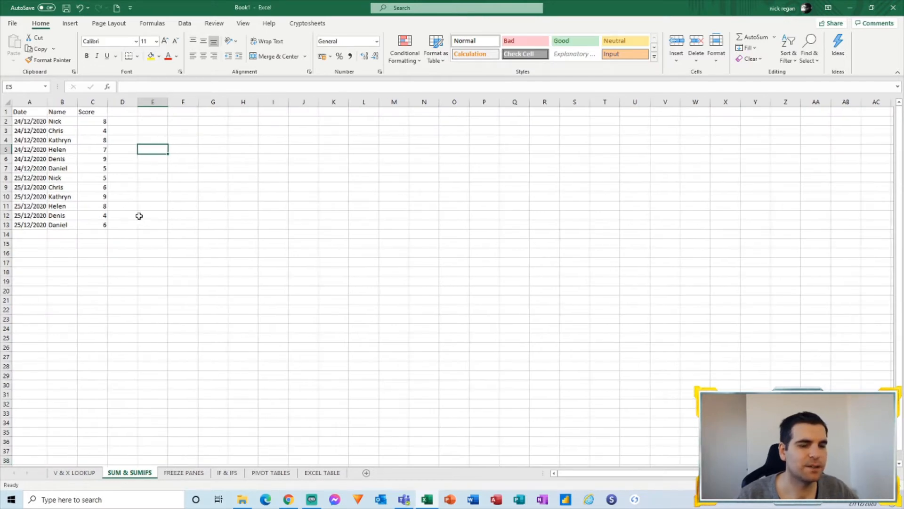
{"action": "scroll", "coordinate": [74, 127], "scroll_direction": "up", "scroll_amount": 6}
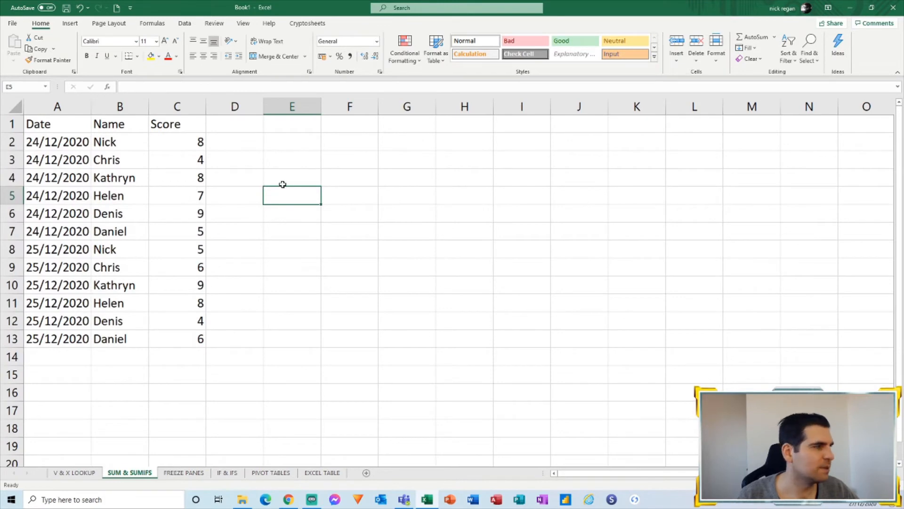
Add up the scores in C2 and C8 with a SUM formula in cell E2
{"action": "left_click", "coordinate": [275, 127]}
{"action": "left_click", "coordinate": [283, 143]}
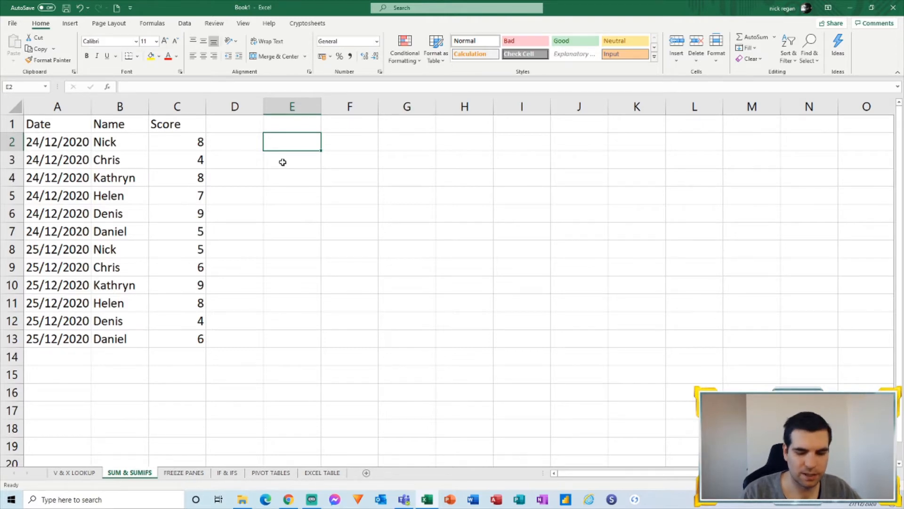
{"action": "type", "text": "=sum("}
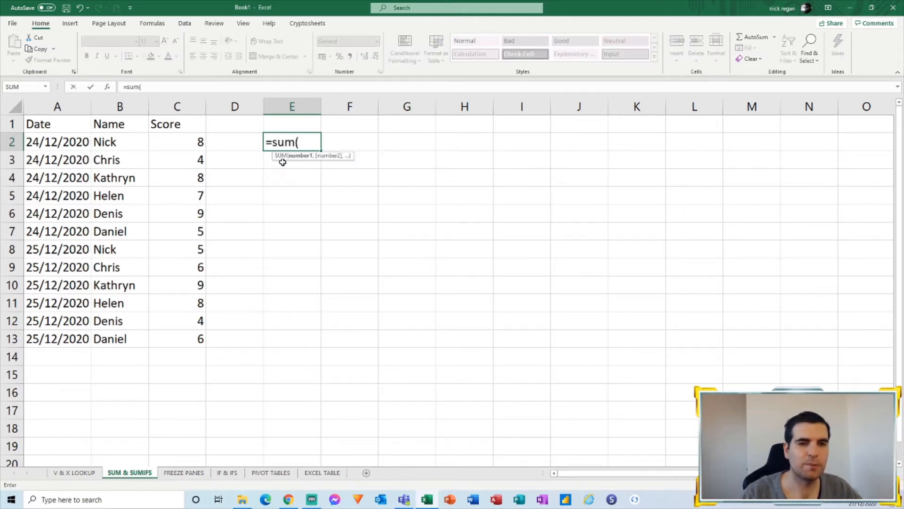
{"action": "left_click", "coordinate": [174, 143]}
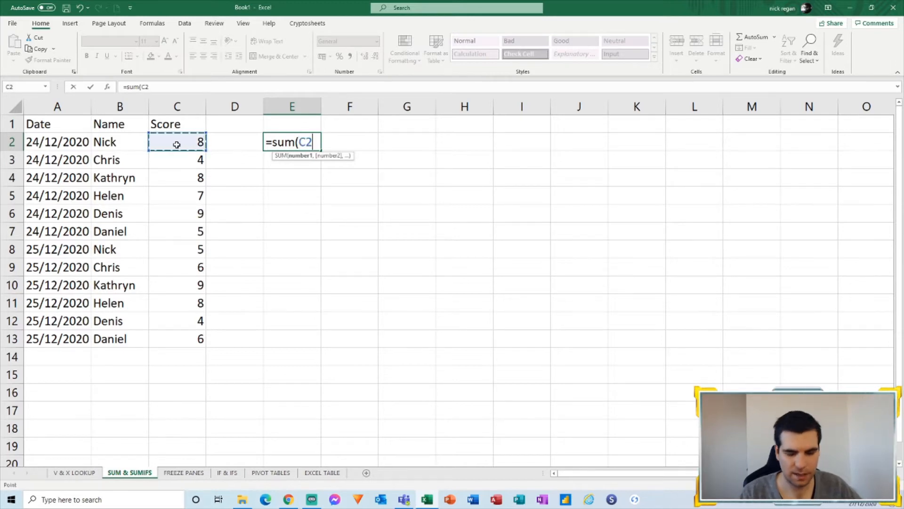
{"action": "type", "text": ","}
{"action": "left_click", "coordinate": [173, 250]}
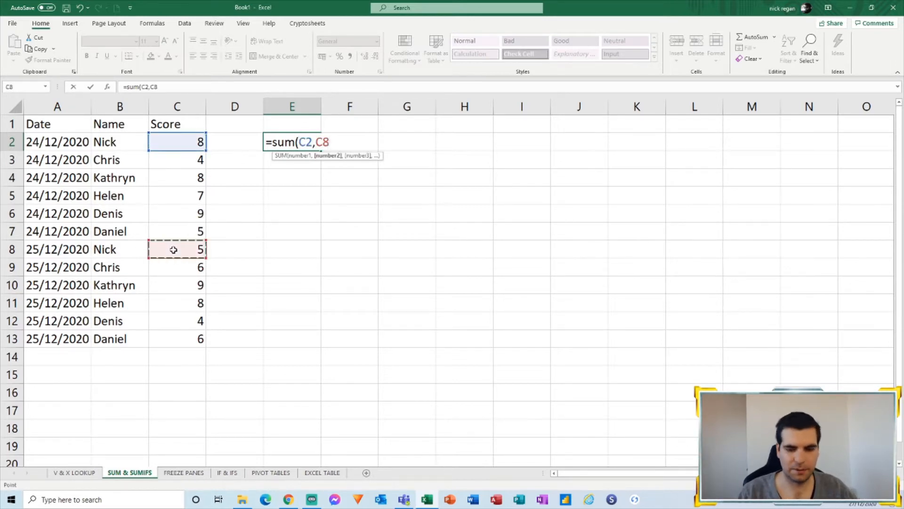
{"action": "key", "text": "Return"}
{"action": "left_click", "coordinate": [304, 141]}
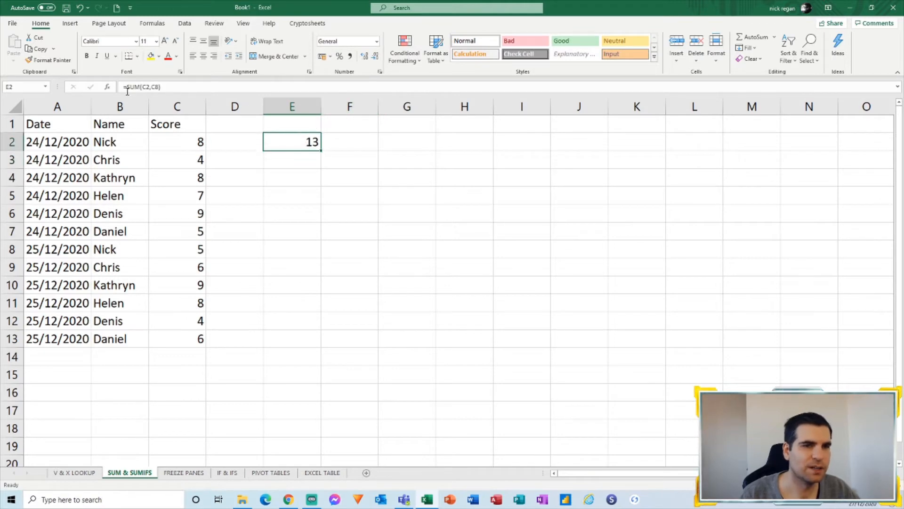
{"action": "left_click", "coordinate": [267, 178]}
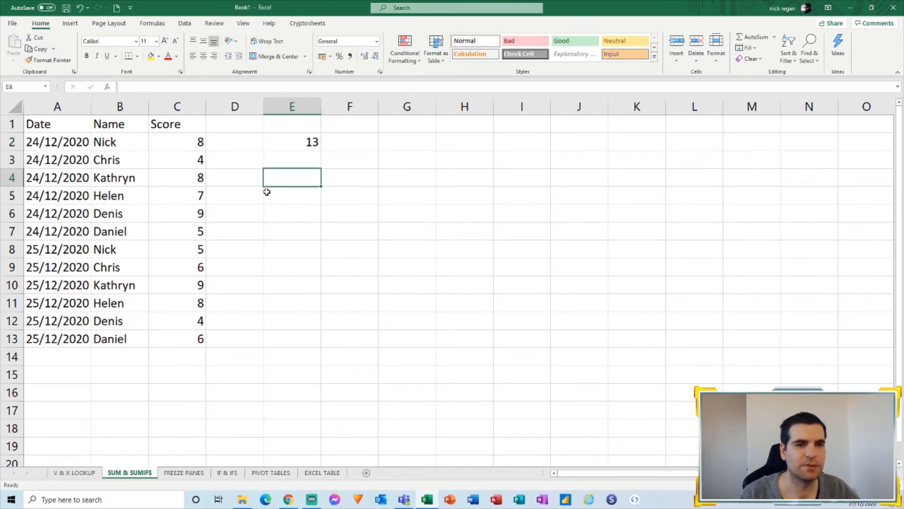
{"action": "left_click", "coordinate": [296, 158]}
{"action": "left_click", "coordinate": [300, 142]}
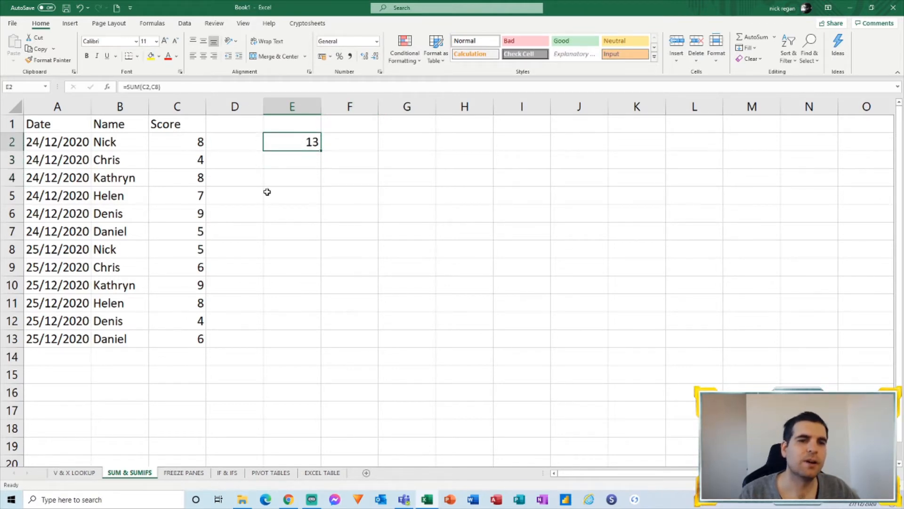
{"action": "left_click", "coordinate": [292, 163]}
{"action": "left_click", "coordinate": [290, 143]}
{"action": "left_click", "coordinate": [287, 158]}
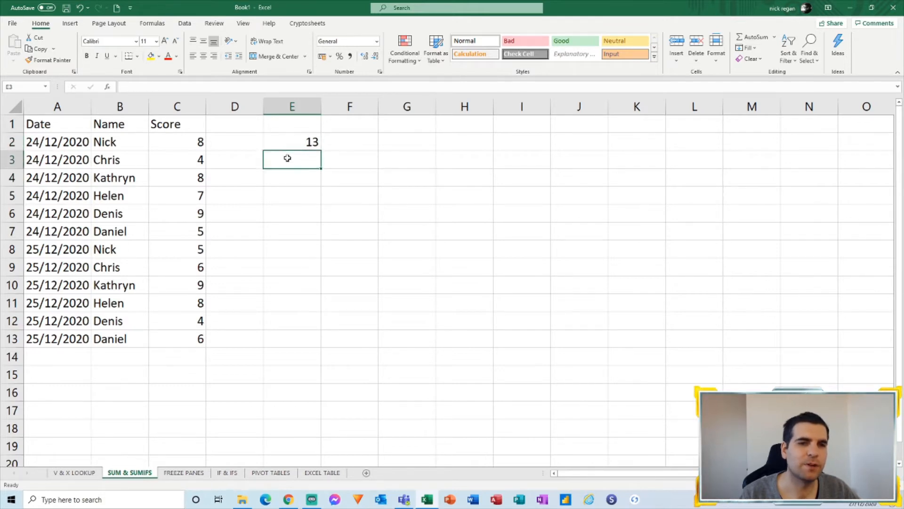
{"action": "left_click", "coordinate": [286, 144]}
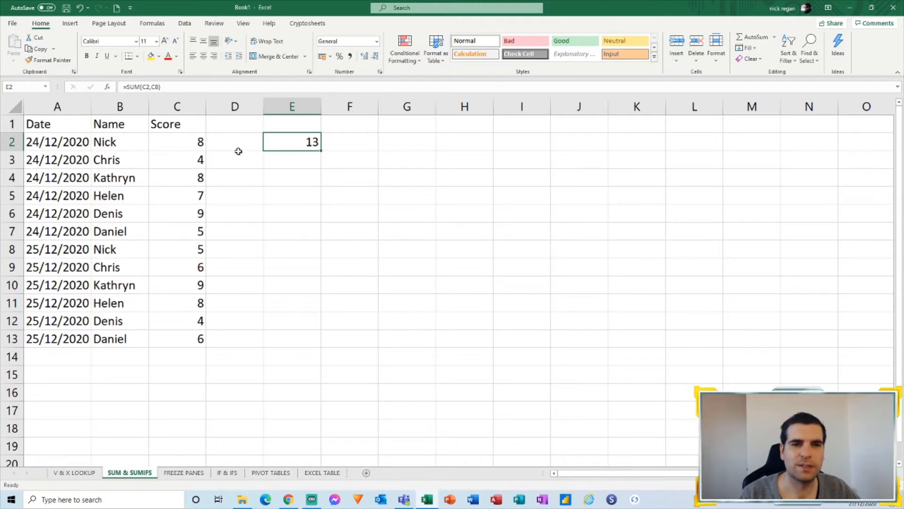
Total the scores in C2:C13 with AutoSum in cell C14, and clear that cell again
{"action": "left_click", "coordinate": [203, 354]}
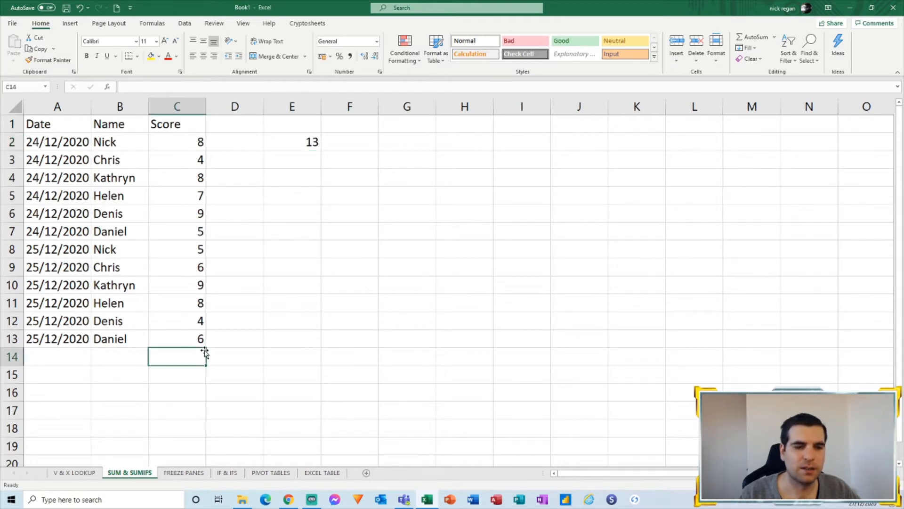
{"action": "left_click", "coordinate": [752, 38]}
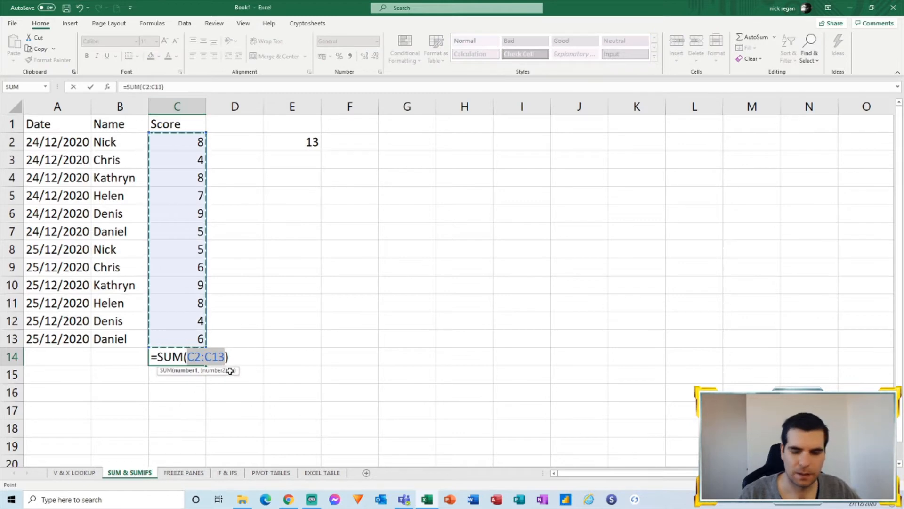
{"action": "key", "text": "Return"}
{"action": "left_click", "coordinate": [196, 355]}
{"action": "key", "text": "Delete"}
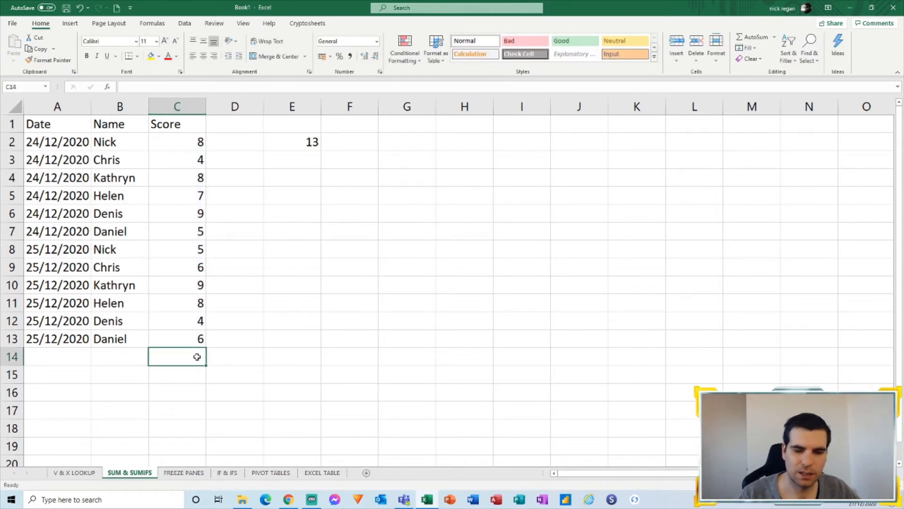
Enter a SUMIFS formula in F2 that sums column C where column B matches B2, and fill it down to F13
{"action": "left_click", "coordinate": [214, 261]}
{"action": "left_click", "coordinate": [344, 148]}
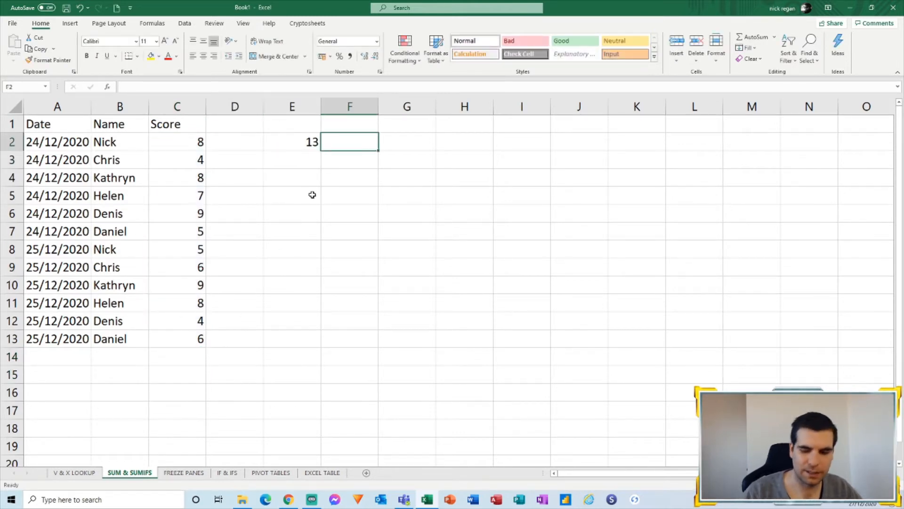
{"action": "type", "text": "=sumifs("}
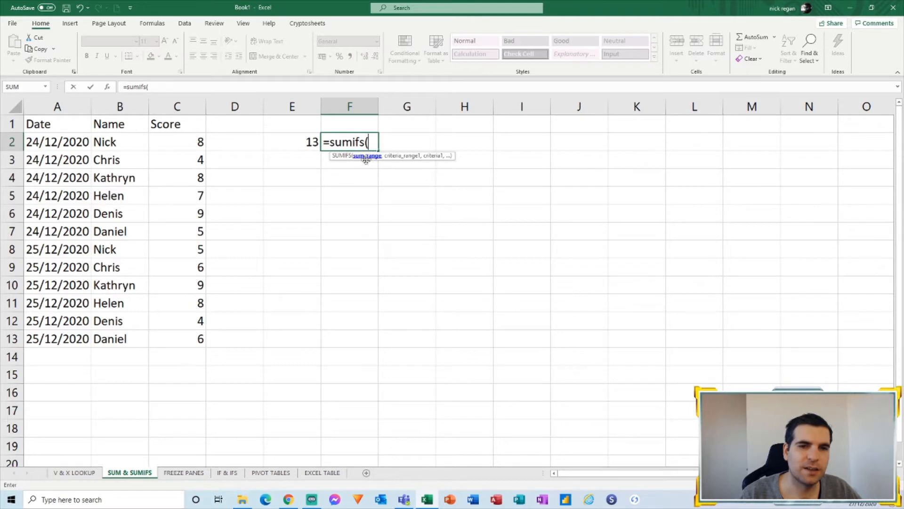
{"action": "left_click", "coordinate": [177, 106]}
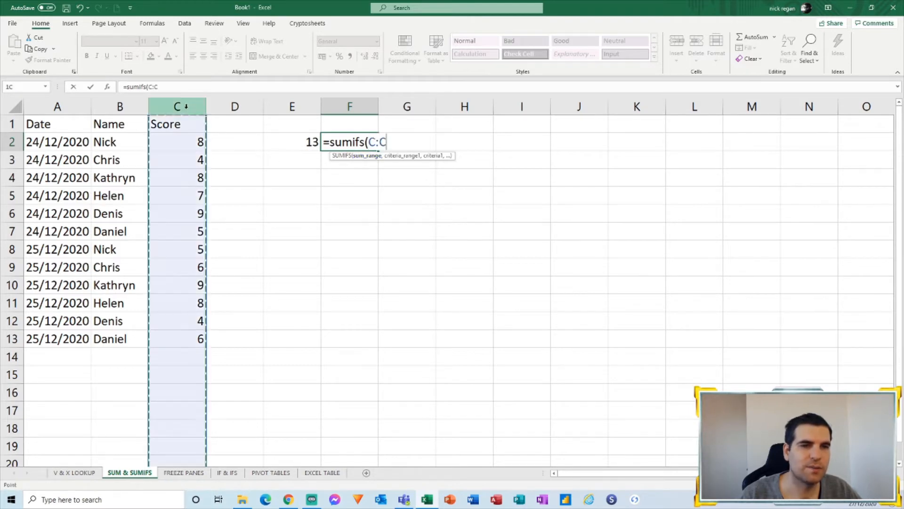
{"action": "left_click_drag", "start_coordinate": [189, 195], "coordinate": [193, 249]}
{"action": "left_click", "coordinate": [191, 107]}
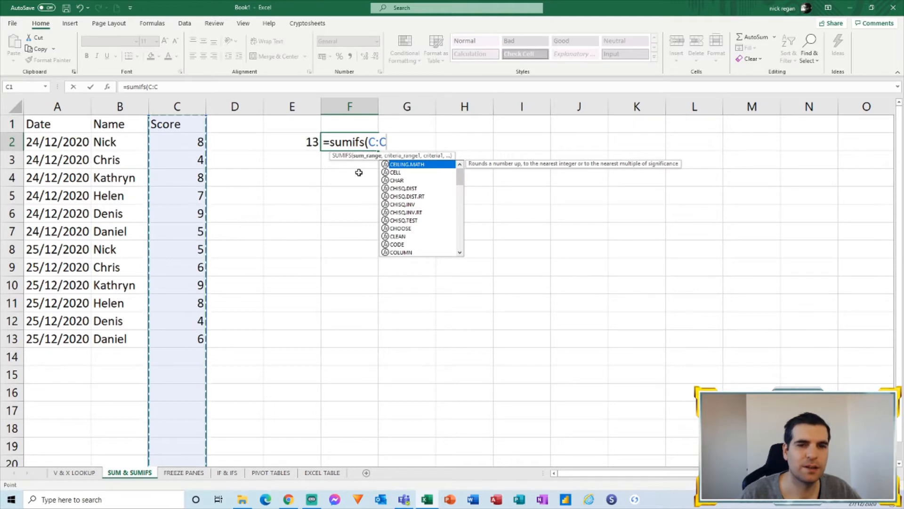
{"action": "type", "text": ","}
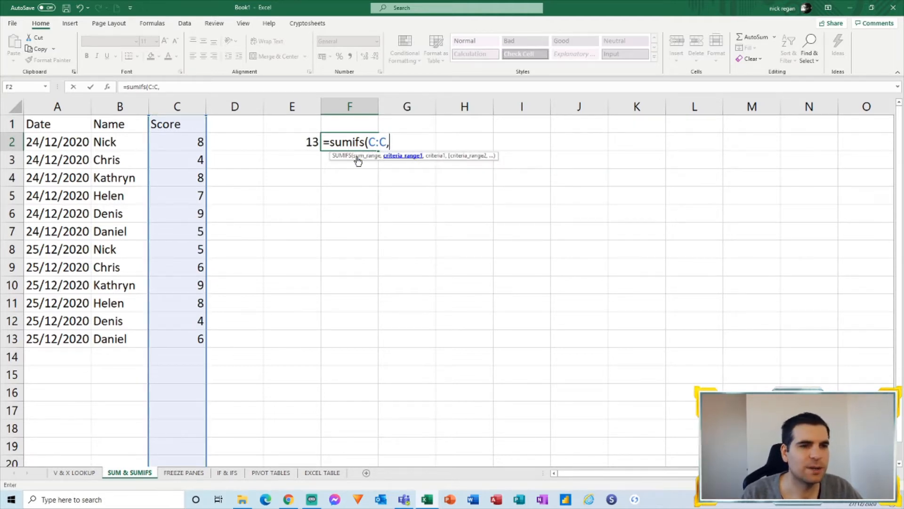
{"action": "left_click", "coordinate": [108, 106]}
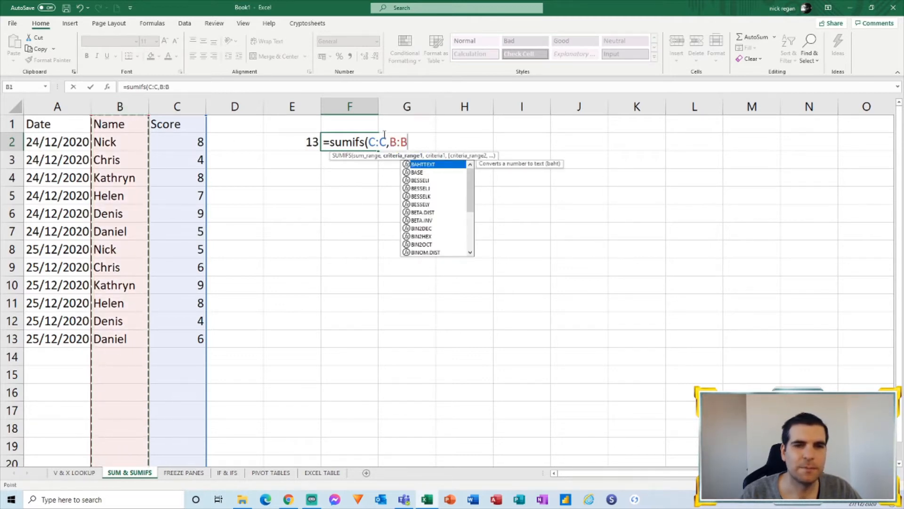
{"action": "type", "text": ","}
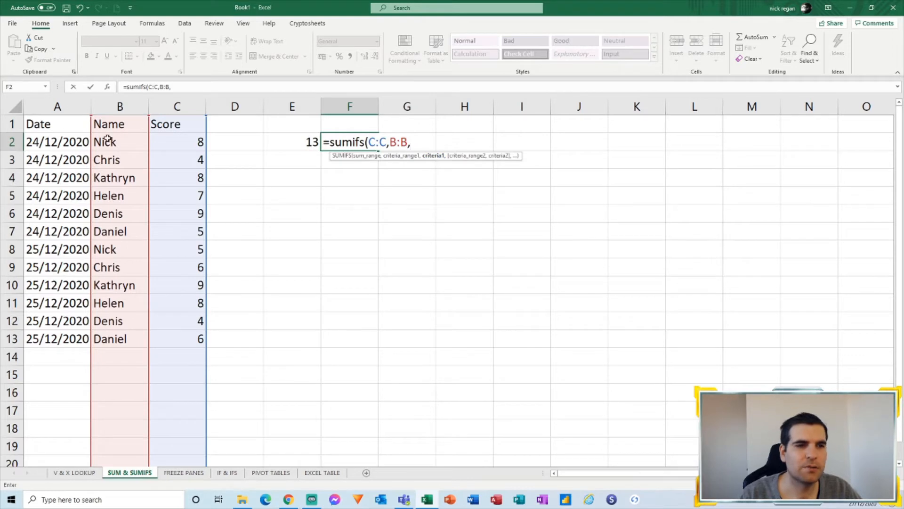
{"action": "left_click", "coordinate": [109, 142]}
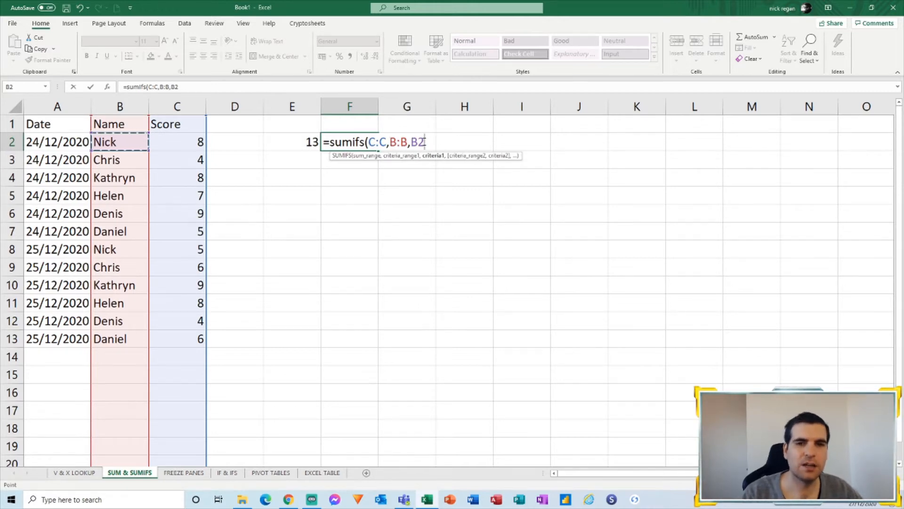
{"action": "type", "text": ")"}
{"action": "key", "text": "Return"}
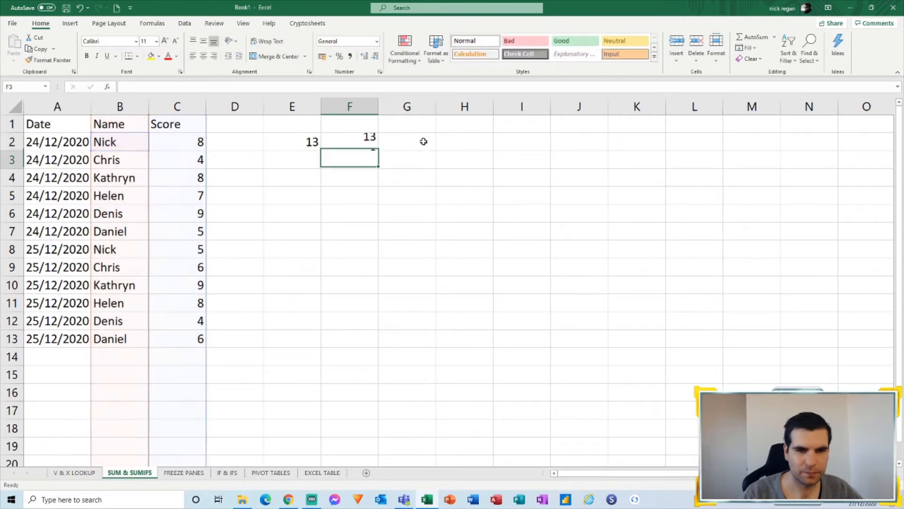
{"action": "left_click", "coordinate": [368, 139]}
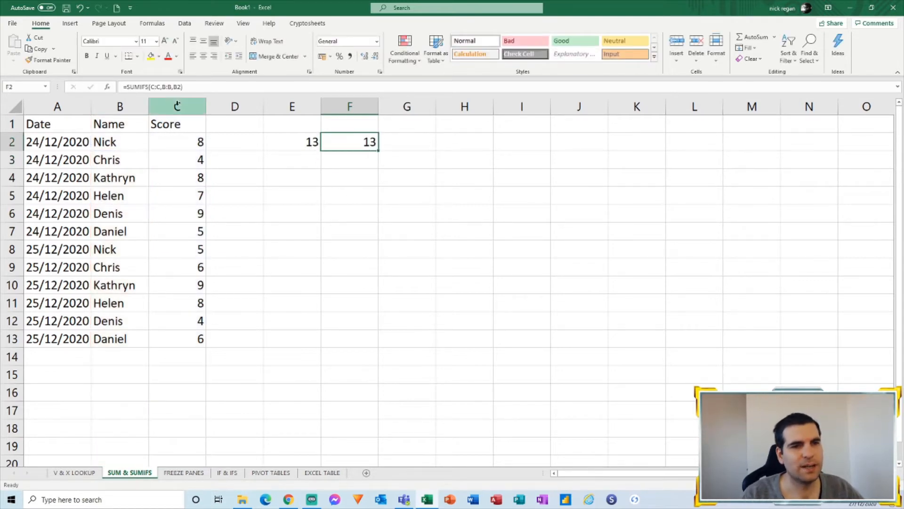
{"action": "left_click_drag", "start_coordinate": [378, 151], "coordinate": [377, 344]}
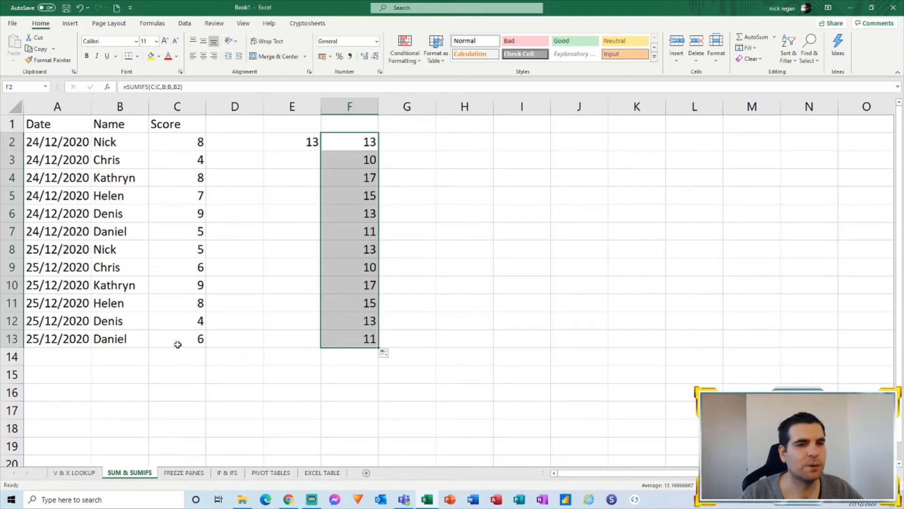
Fill the SUM formula in E2 down to E13 for comparison, and clear E2:E13
{"action": "left_click", "coordinate": [316, 144]}
{"action": "left_click_drag", "start_coordinate": [323, 165], "coordinate": [295, 351]}
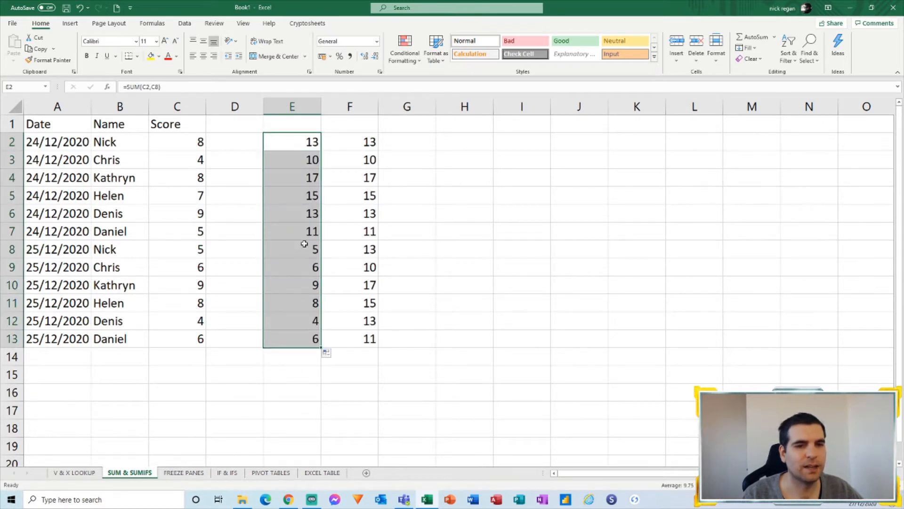
{"action": "left_click", "coordinate": [297, 195]}
{"action": "left_click_drag", "start_coordinate": [297, 140], "coordinate": [296, 338]}
{"action": "key", "text": "Delete"}
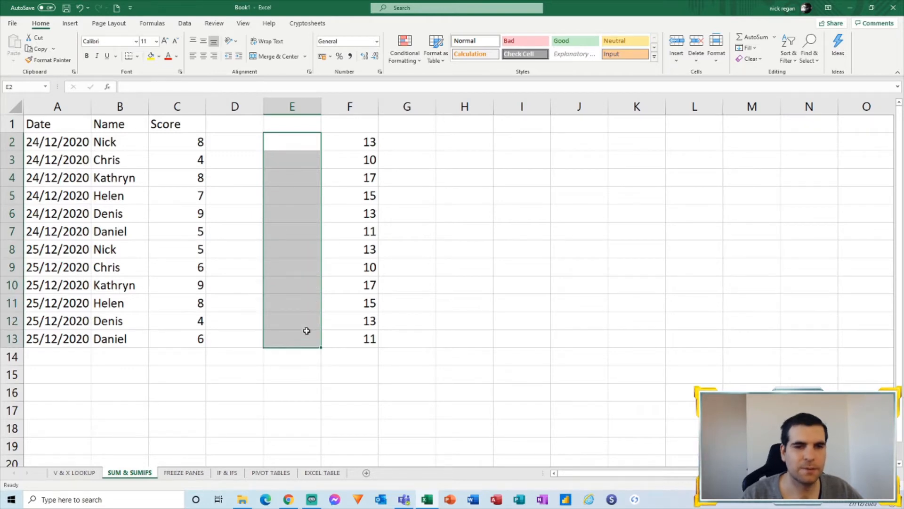
Enter a SUMIF formula in E2 with range B:B, criterion B2 and sum range C:C, and fill it down to E13
{"action": "left_click", "coordinate": [358, 143]}
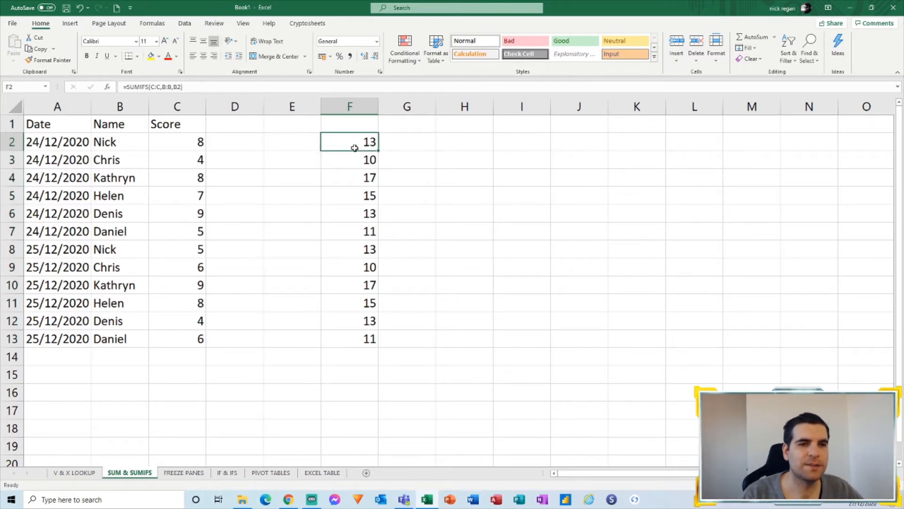
{"action": "left_click", "coordinate": [302, 143]}
{"action": "type", "text": "="}
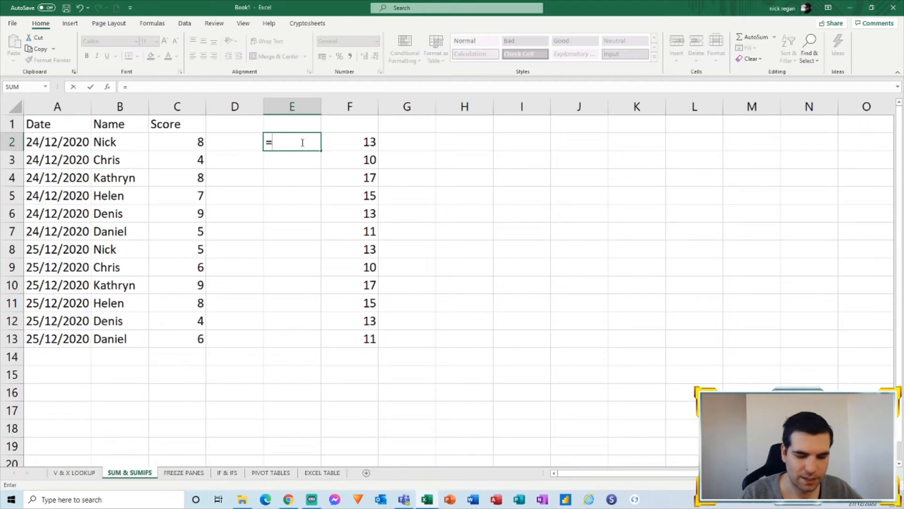
{"action": "type", "text": "sumif("}
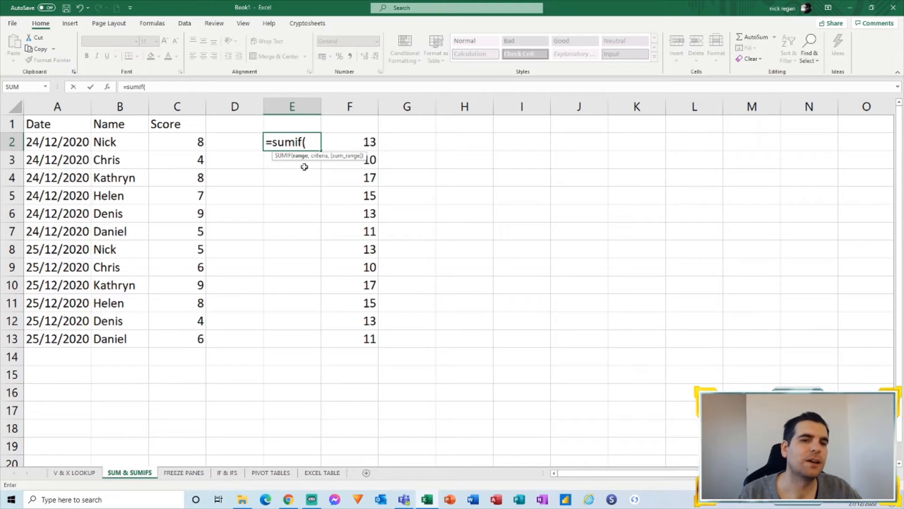
{"action": "left_click", "coordinate": [123, 108]}
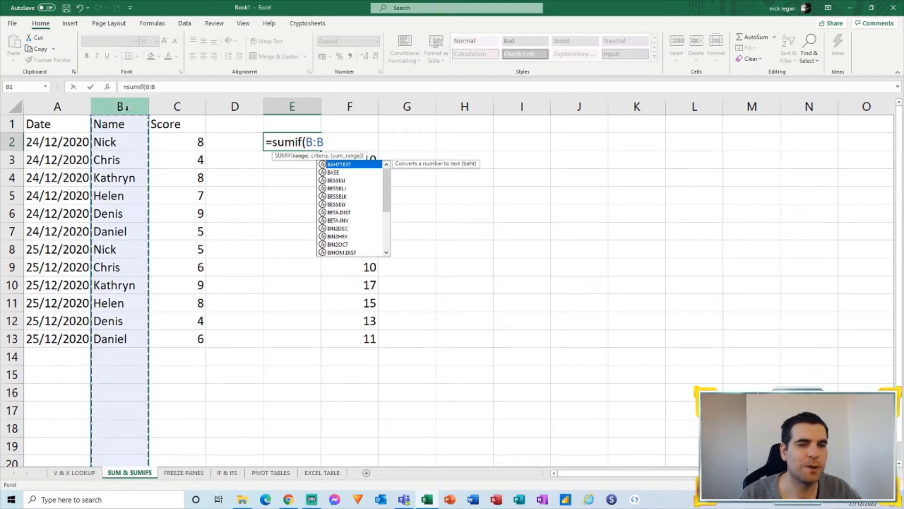
{"action": "type", "text": ","}
{"action": "left_click", "coordinate": [120, 140]}
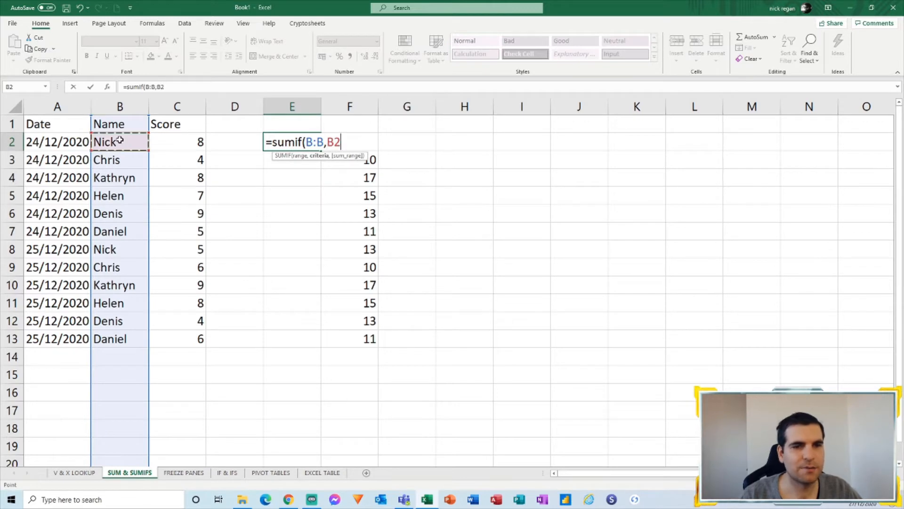
{"action": "type", "text": ","}
{"action": "left_click", "coordinate": [162, 107]}
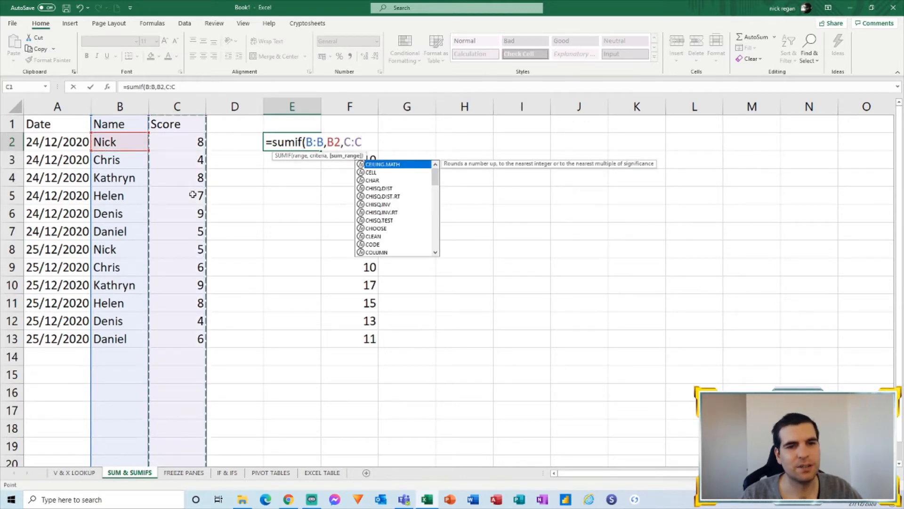
{"action": "type", "text": ")"}
{"action": "key", "text": "Return"}
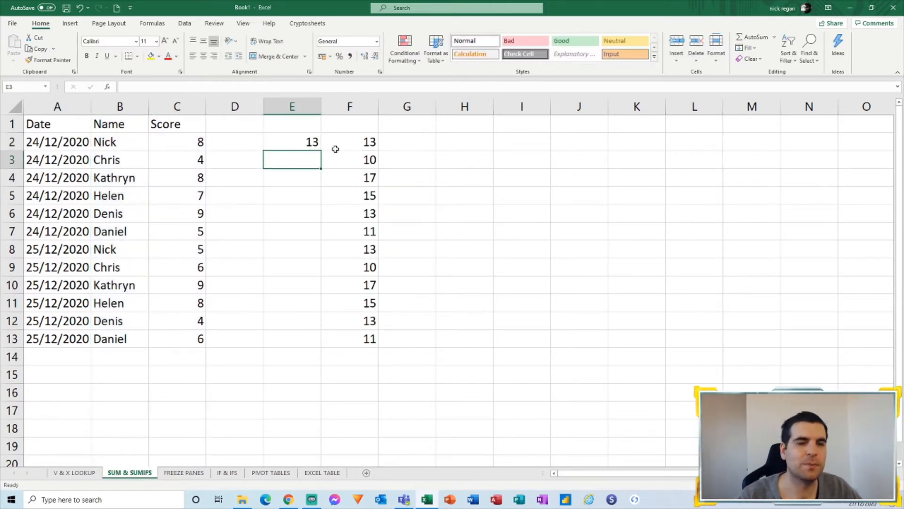
{"action": "left_click", "coordinate": [311, 139]}
{"action": "double_click", "coordinate": [321, 150]}
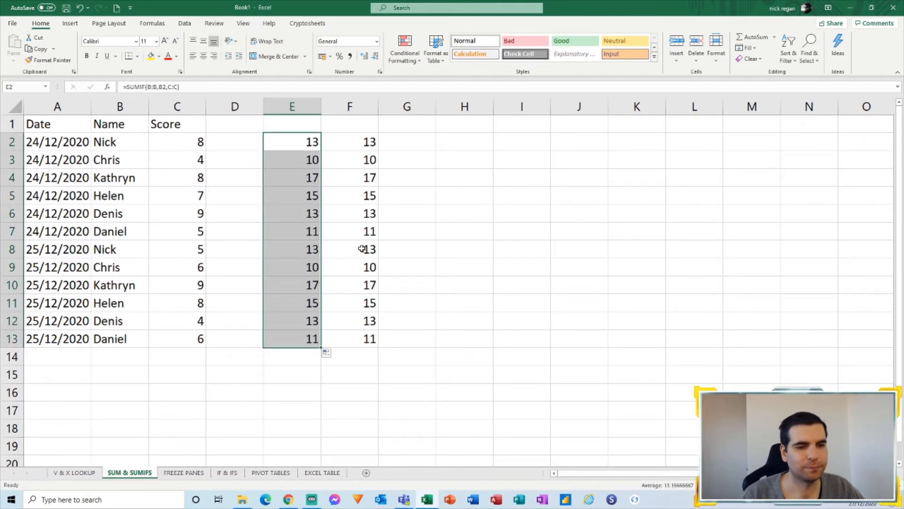
Compare the SUMIF formula and results in column E with the SUMIFS formula in F2
{"action": "left_click", "coordinate": [298, 143]}
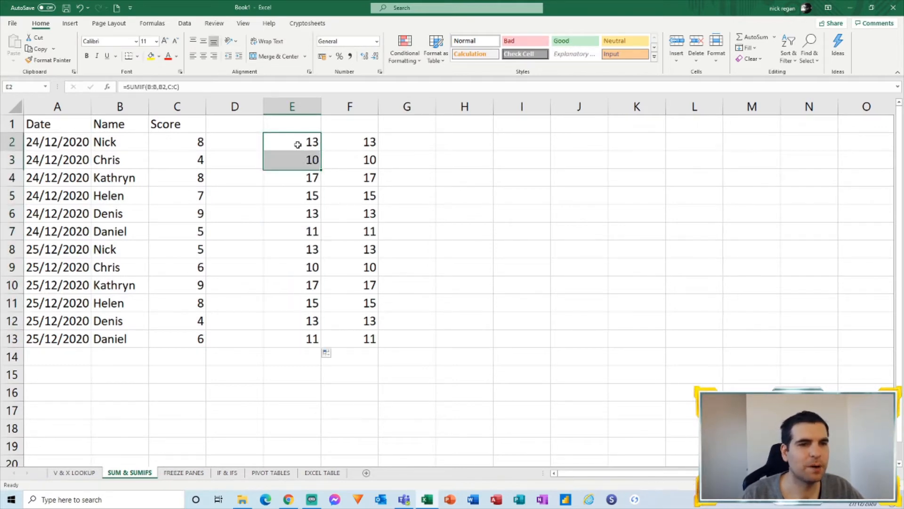
{"action": "left_click", "coordinate": [342, 144]}
{"action": "left_click", "coordinate": [186, 88]}
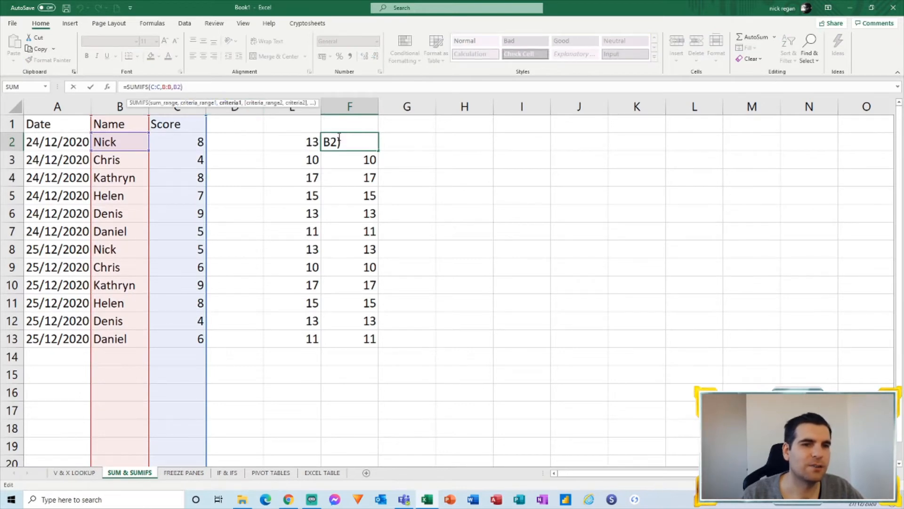
{"action": "key", "text": "Escape"}
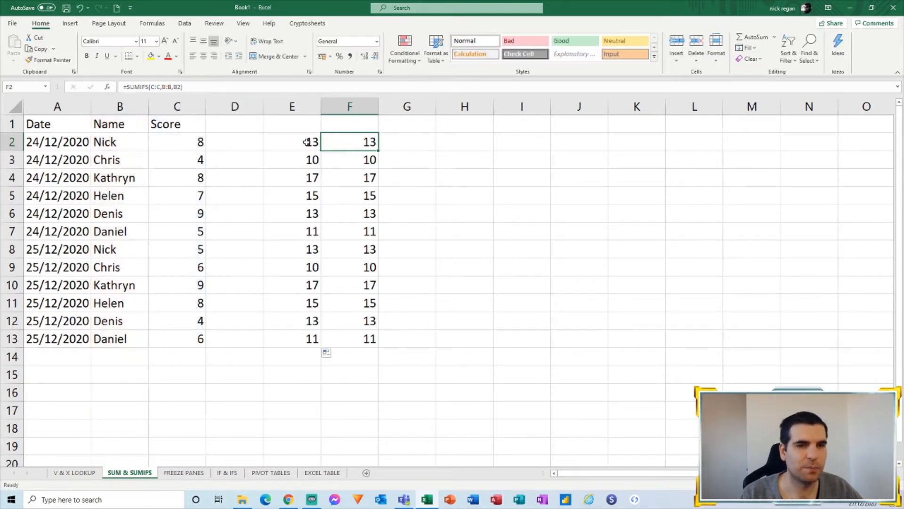
{"action": "left_click", "coordinate": [309, 142]}
{"action": "left_click", "coordinate": [338, 140]}
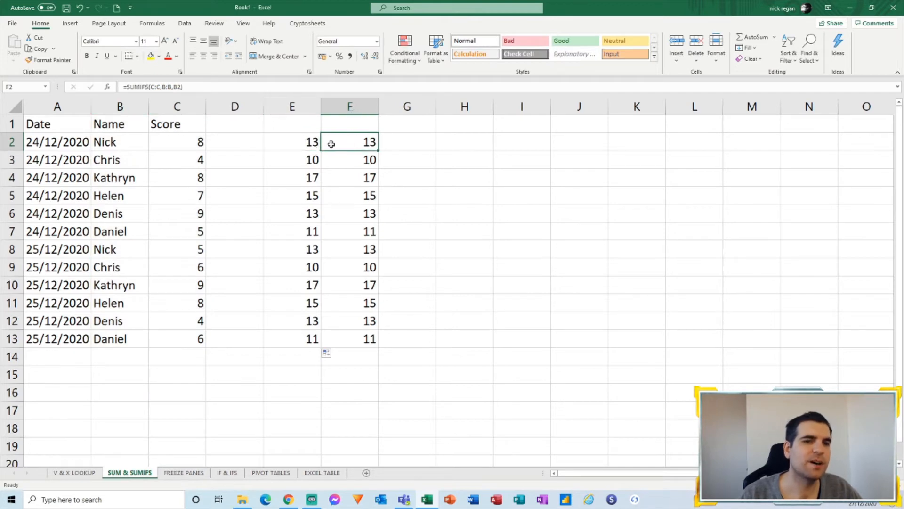
{"action": "left_click", "coordinate": [306, 148]}
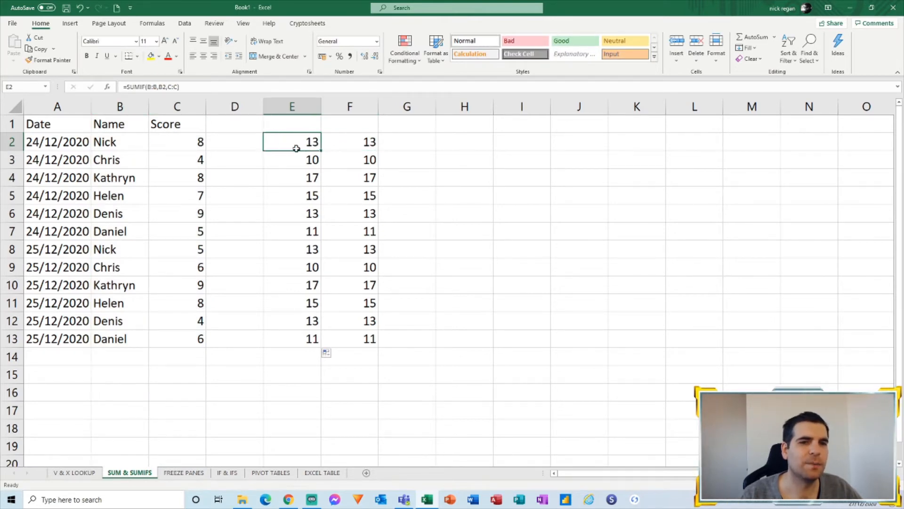
{"action": "left_click", "coordinate": [306, 109]}
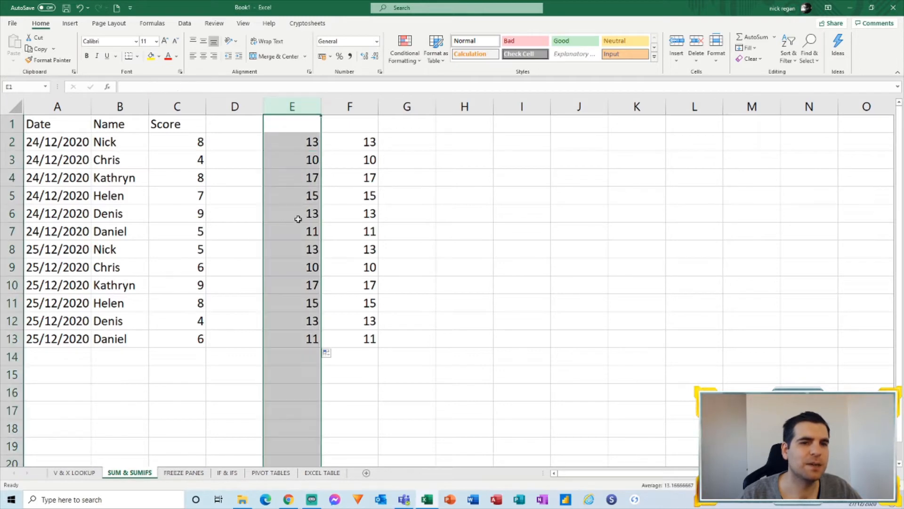
Extend the SUMIFS formula in F2 with the second criteria range A:A and criterion A2
{"action": "left_click", "coordinate": [336, 143]}
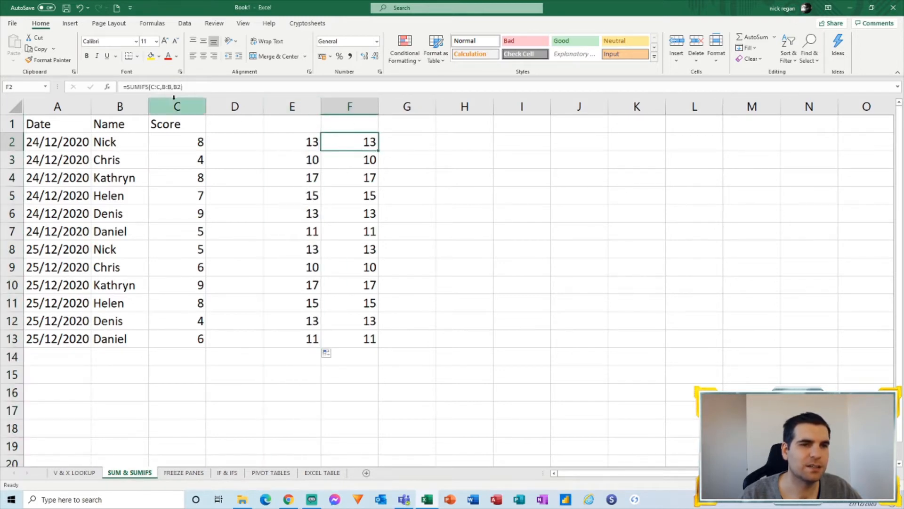
{"action": "left_click", "coordinate": [212, 89]}
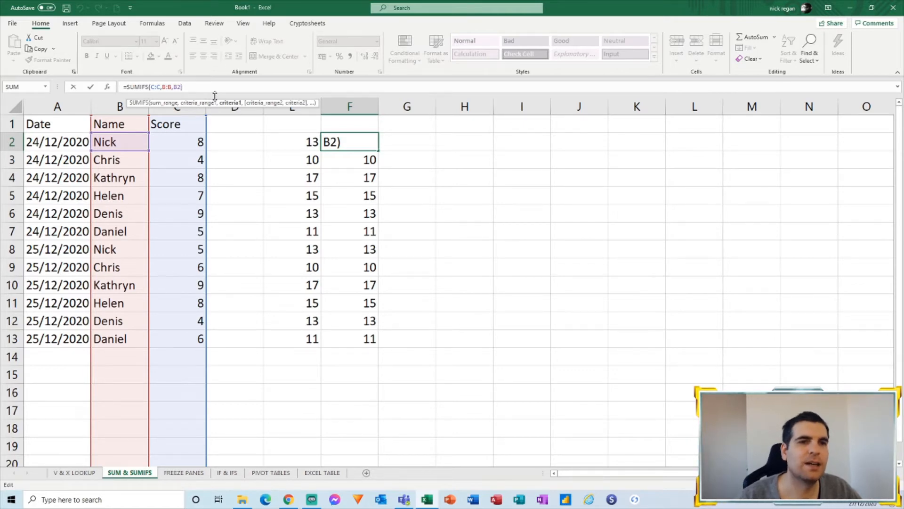
{"action": "type", "text": ","}
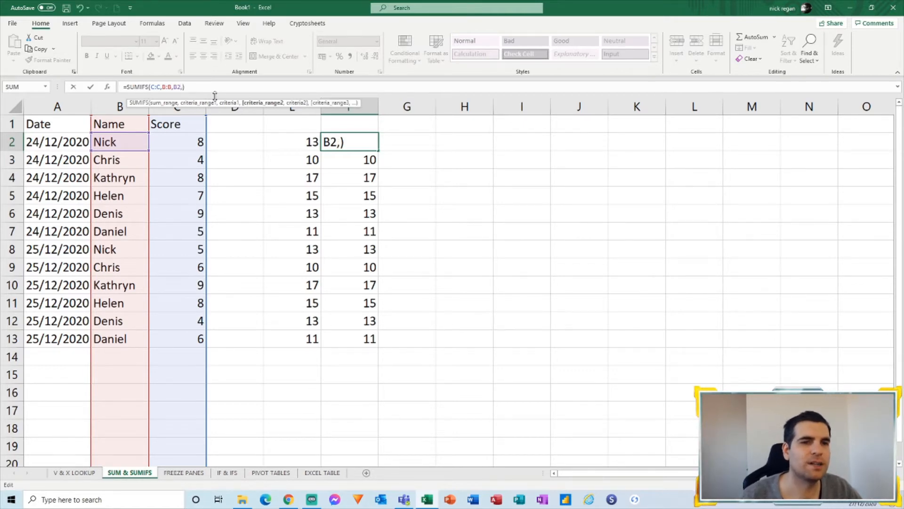
{"action": "left_click", "coordinate": [42, 108]}
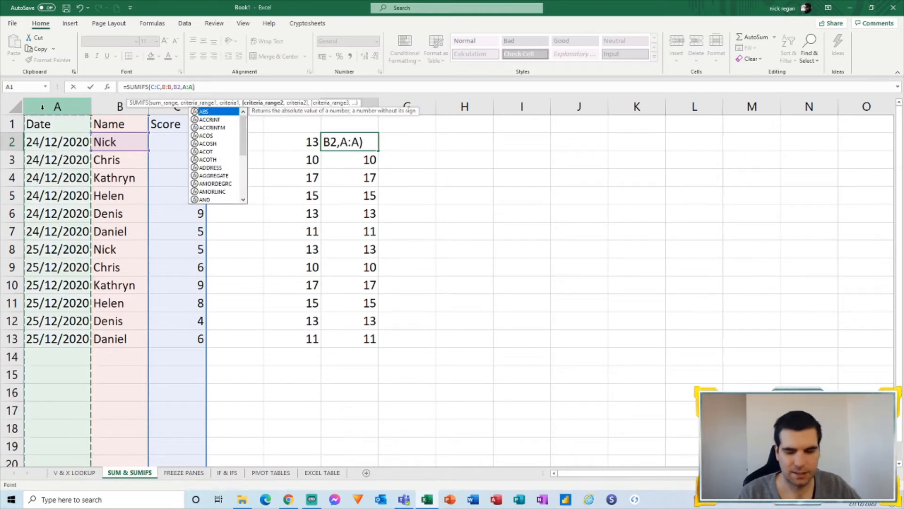
{"action": "type", "text": ","}
{"action": "left_click", "coordinate": [33, 139]}
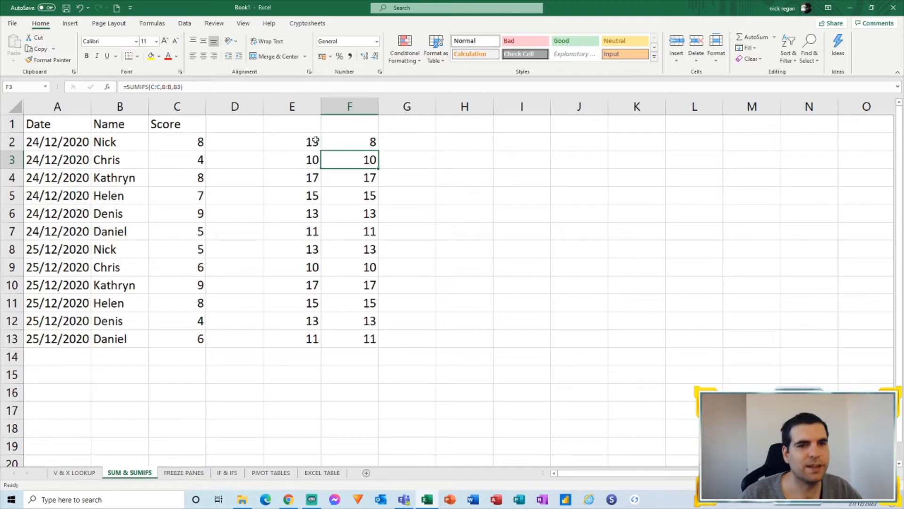
Check the F2 result against the name and date in row 2, and fill the SUMIFS formula down to F13
{"action": "left_click", "coordinate": [355, 141]}
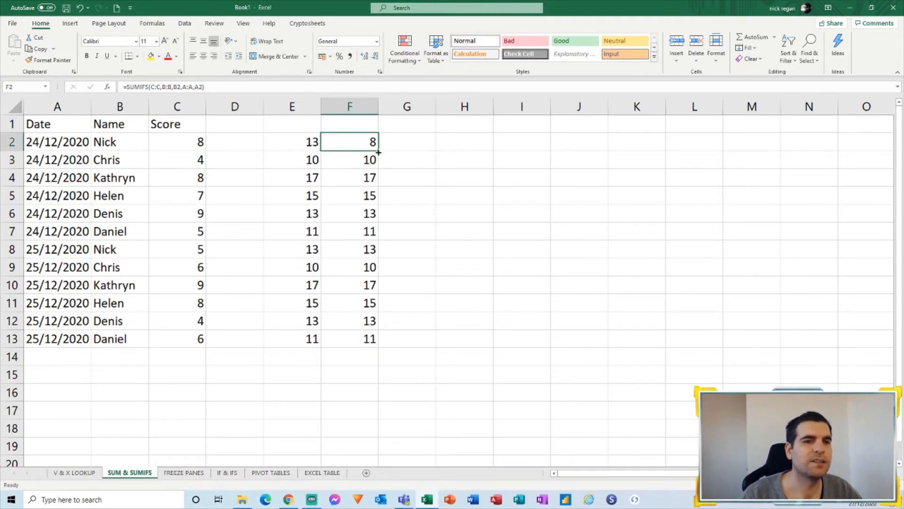
{"action": "left_click", "coordinate": [110, 141]}
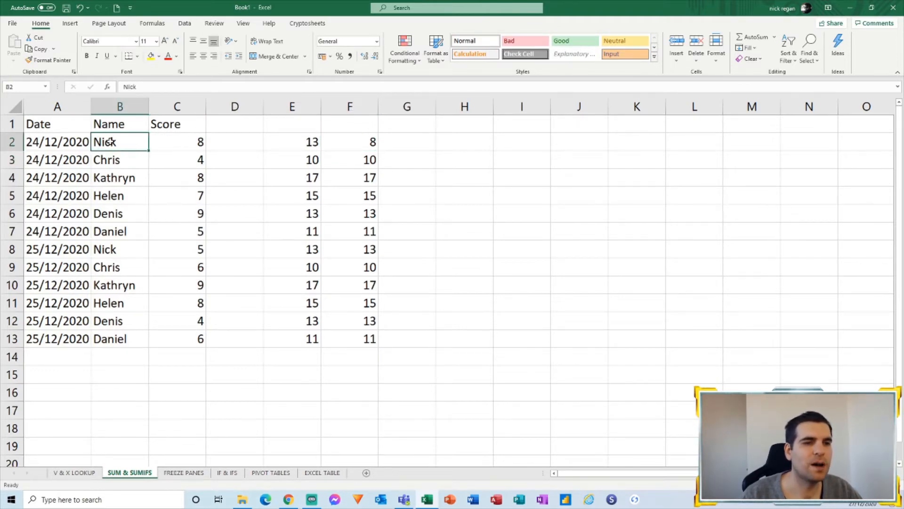
{"action": "left_click", "coordinate": [70, 144]}
{"action": "left_click", "coordinate": [126, 146]}
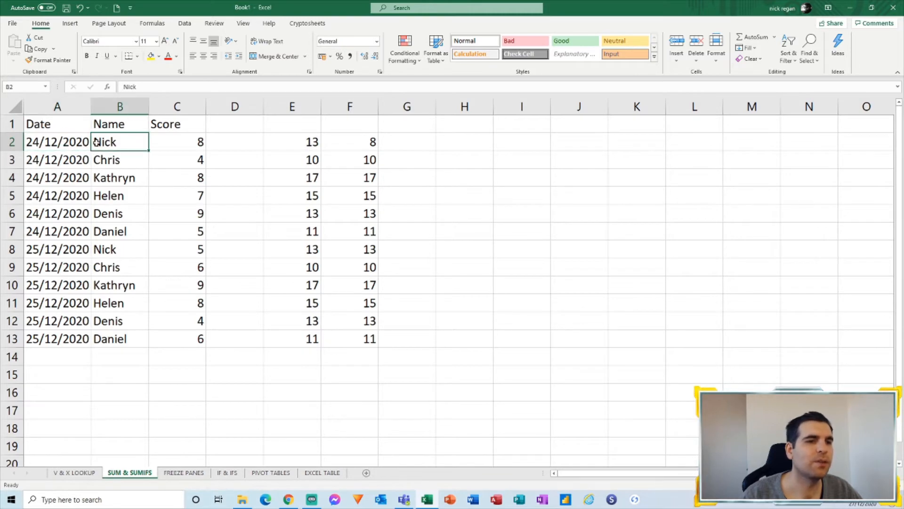
{"action": "left_click_drag", "start_coordinate": [82, 142], "coordinate": [105, 143]}
{"action": "left_click", "coordinate": [356, 141]}
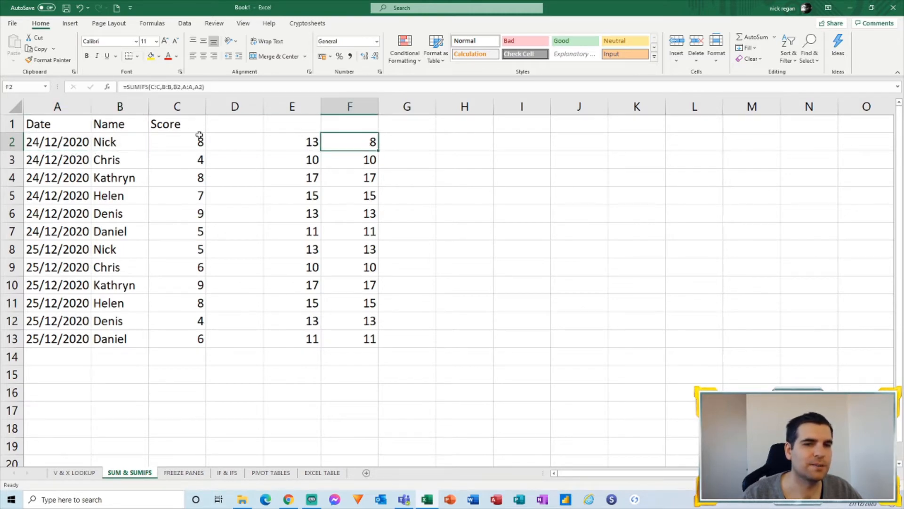
{"action": "left_click_drag", "start_coordinate": [379, 151], "coordinate": [382, 352]}
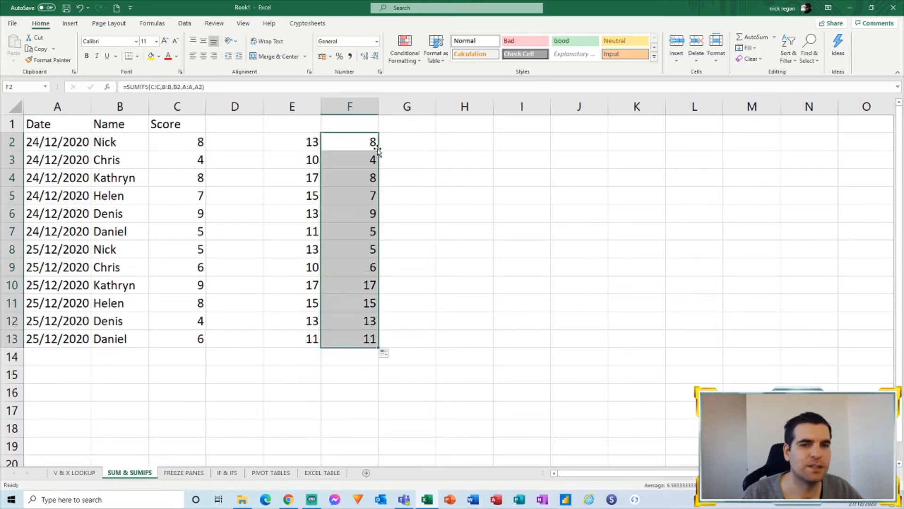
Compare the single-criterion SUMIF formula in E2 with the two-criteria SUMIFS formula in F2
{"action": "left_click", "coordinate": [290, 139]}
{"action": "left_click", "coordinate": [183, 87]}
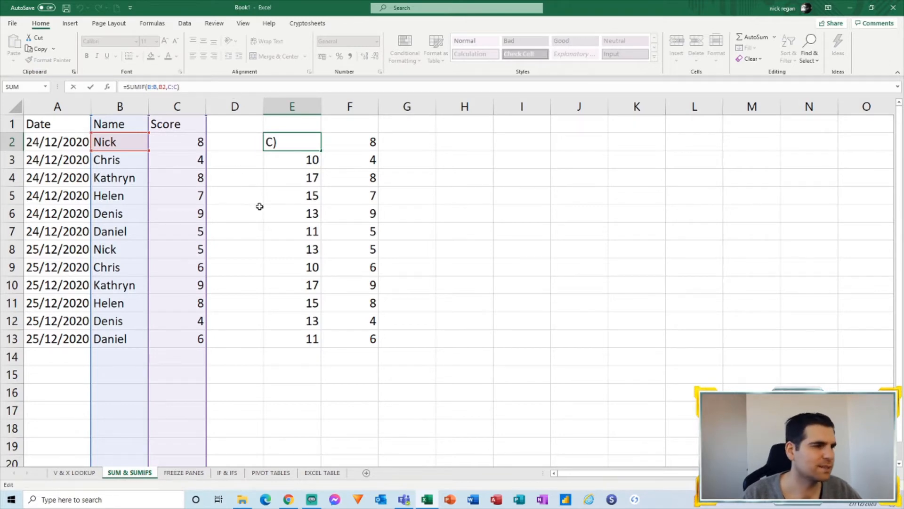
{"action": "key", "text": "ctrl+Return"}
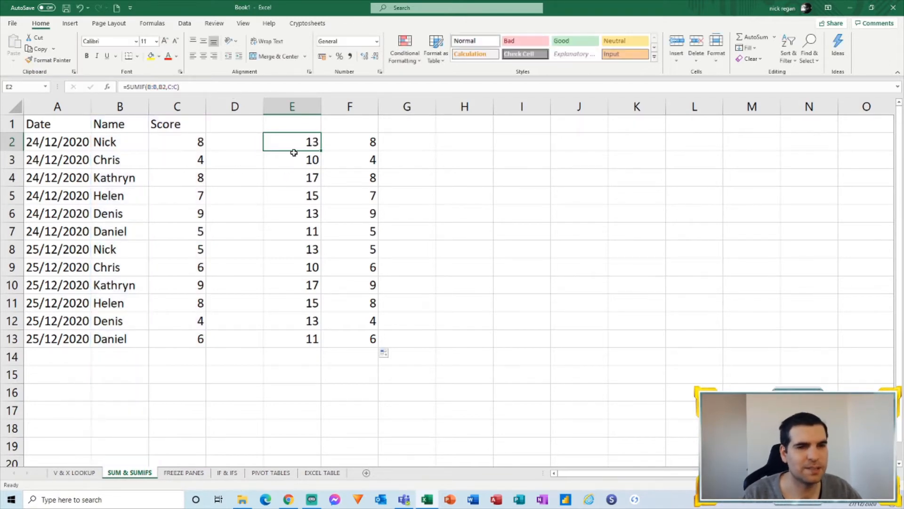
{"action": "left_click", "coordinate": [354, 141]}
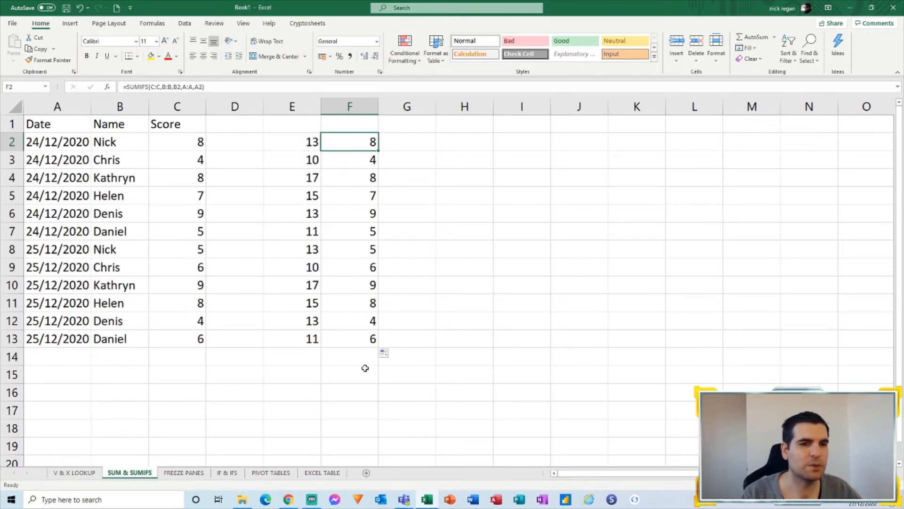
Switch to the FREEZE PANES sheet and review the available freeze options for its header row
{"action": "left_click", "coordinate": [191, 471]}
{"action": "double_click", "coordinate": [42, 102]}
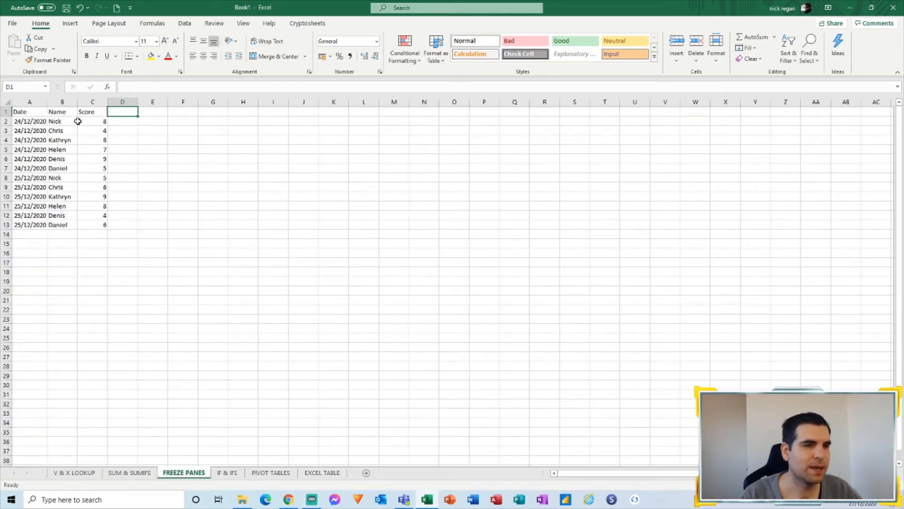
{"action": "left_click", "coordinate": [61, 112]}
{"action": "left_click", "coordinate": [60, 121]}
{"action": "left_click", "coordinate": [62, 111]}
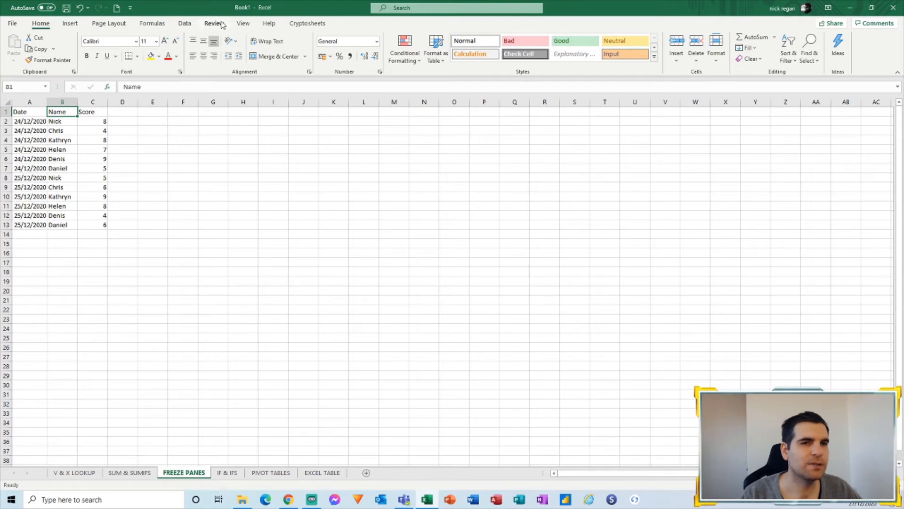
{"action": "left_click", "coordinate": [244, 24]}
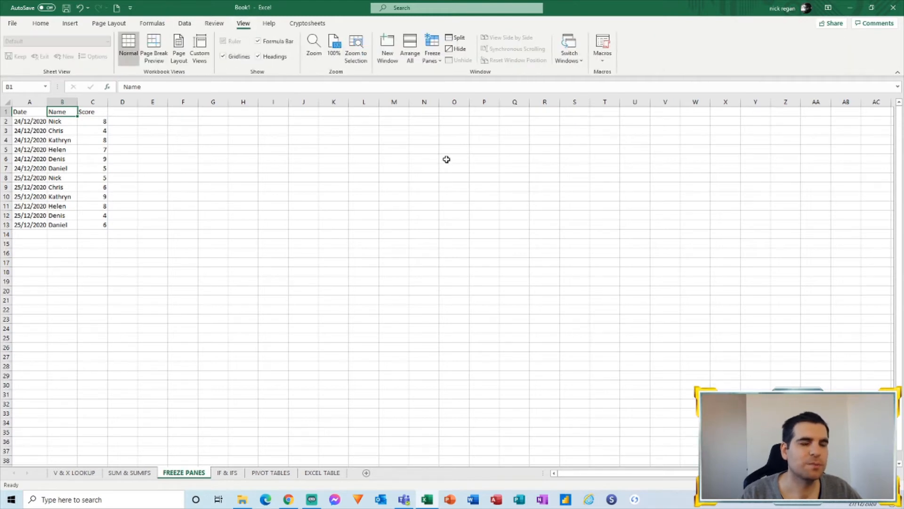
{"action": "left_click", "coordinate": [437, 61]}
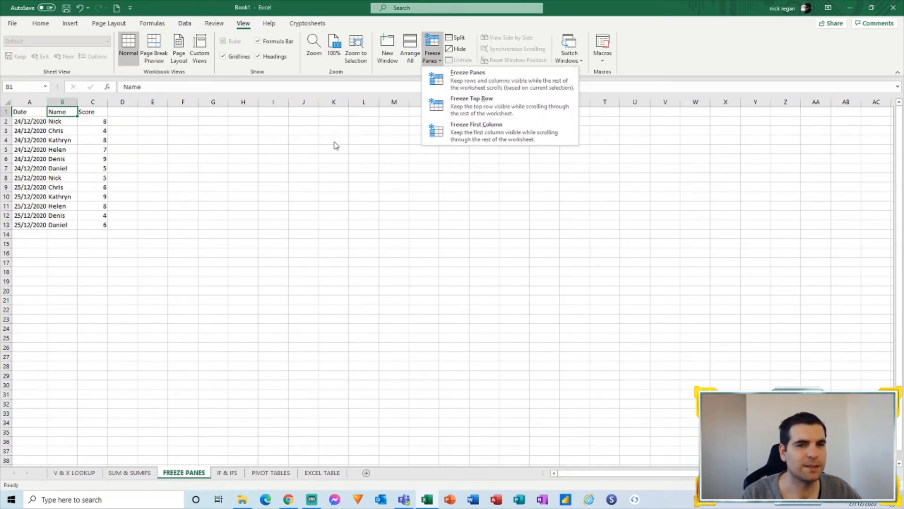
{"action": "left_click", "coordinate": [194, 143]}
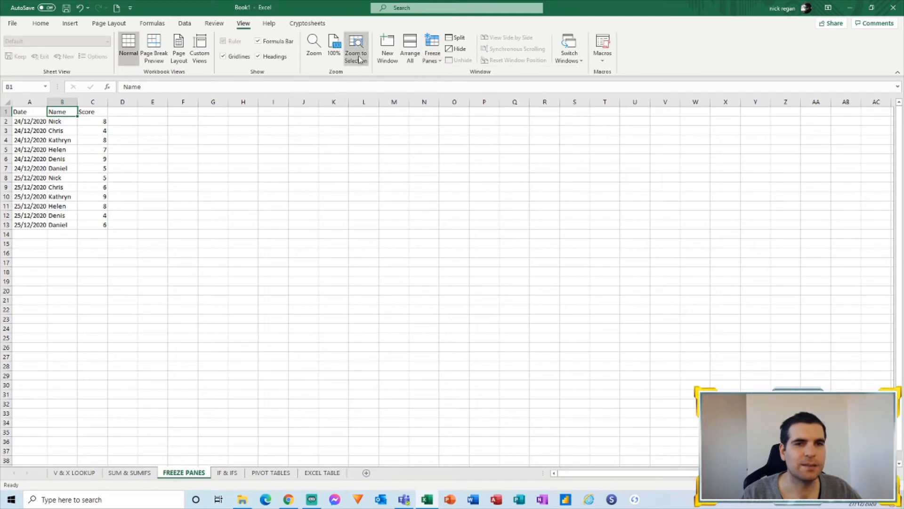
Freeze the top row of the sheet and check the headers while scrolling through the rows
{"action": "left_click", "coordinate": [432, 47]}
{"action": "left_click", "coordinate": [471, 116]}
{"action": "scroll", "coordinate": [149, 192], "scroll_direction": "down", "scroll_amount": 7}
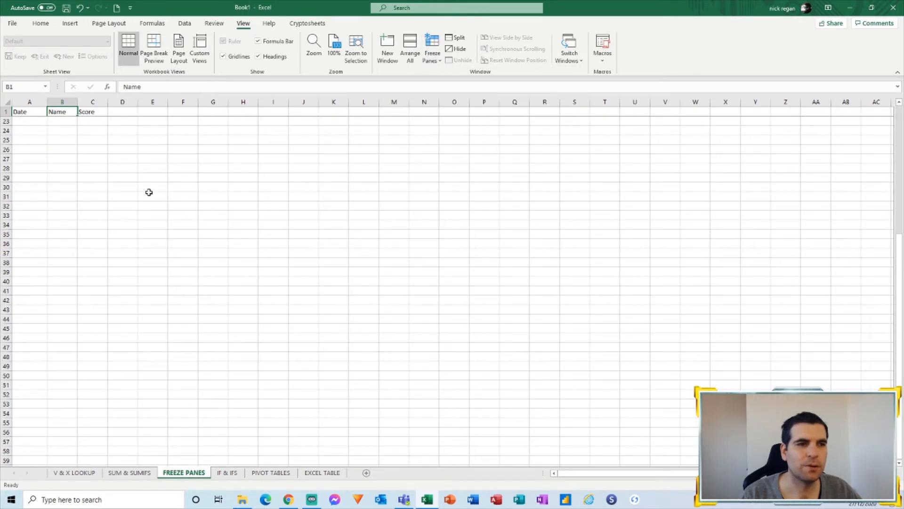
{"action": "scroll", "coordinate": [149, 192], "scroll_direction": "down", "scroll_amount": 12}
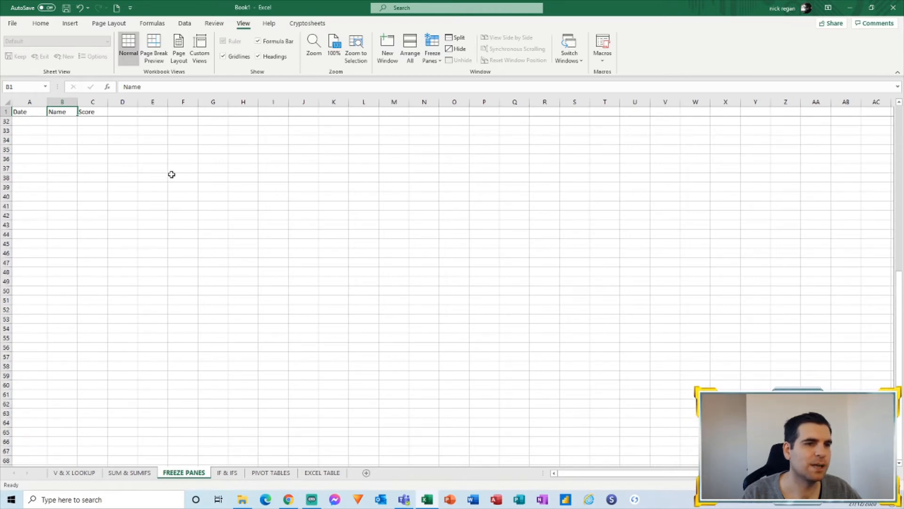
{"action": "scroll", "coordinate": [168, 175], "scroll_direction": "up", "scroll_amount": 16}
{"action": "scroll", "coordinate": [168, 175], "scroll_direction": "up", "scroll_amount": 3}
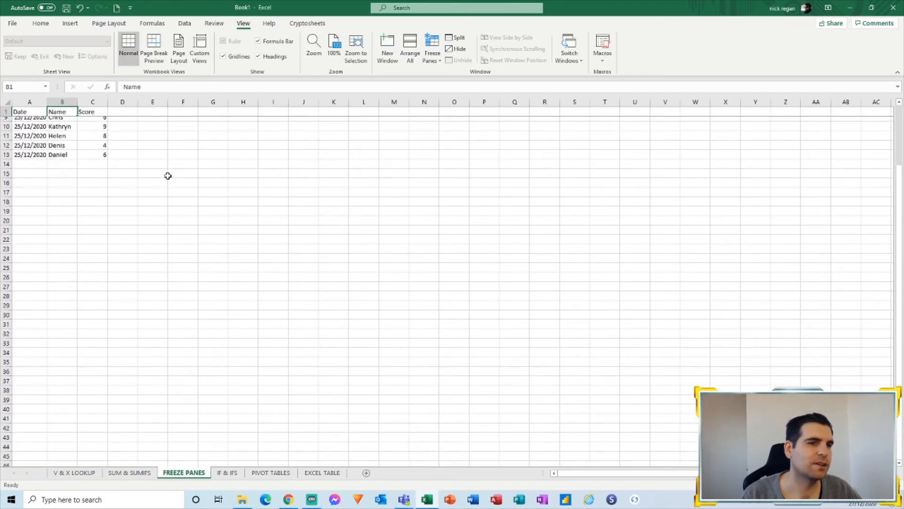
Unfreeze the top row and check how the sheet scrolls without it
{"action": "left_click", "coordinate": [432, 56]}
{"action": "left_click", "coordinate": [463, 99]}
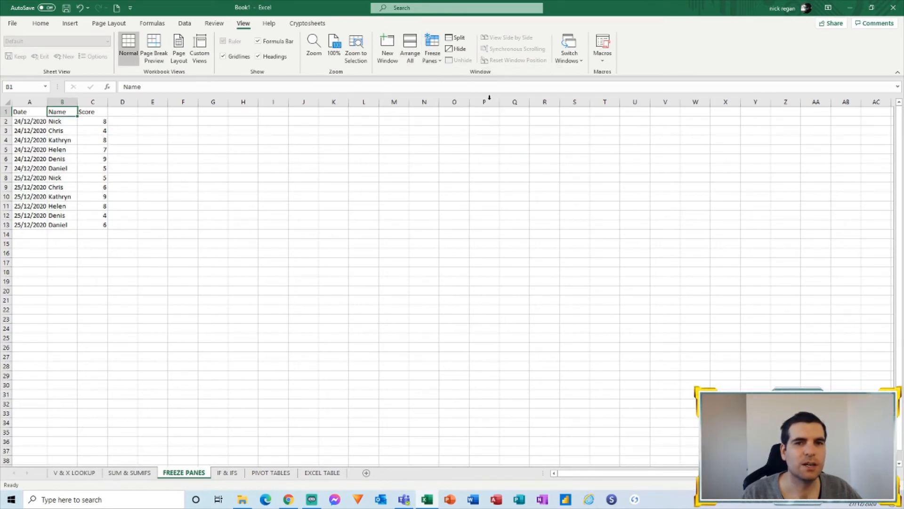
{"action": "scroll", "coordinate": [127, 143], "scroll_direction": "down", "scroll_amount": 3}
{"action": "scroll", "coordinate": [127, 144], "scroll_direction": "up", "scroll_amount": 3}
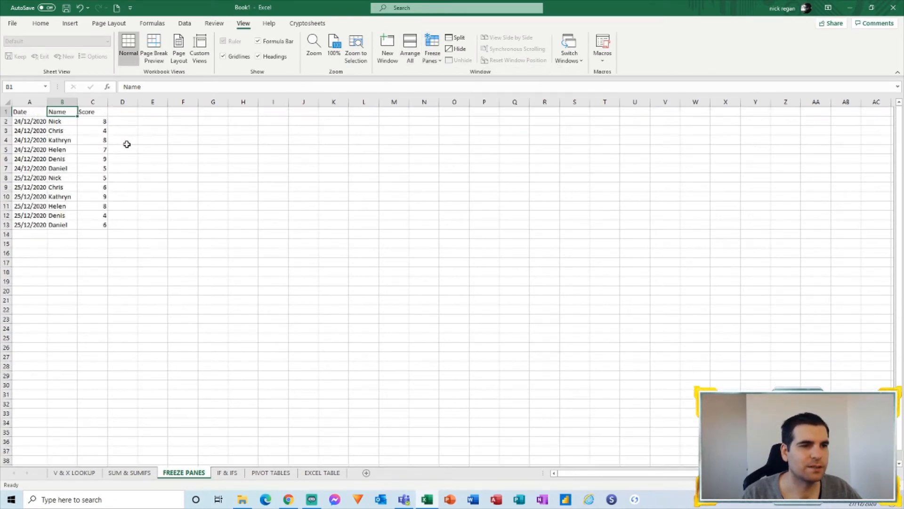
Freeze the first column of the sheet and check the effect by scrolling
{"action": "left_click", "coordinate": [432, 56]}
{"action": "left_click", "coordinate": [452, 137]}
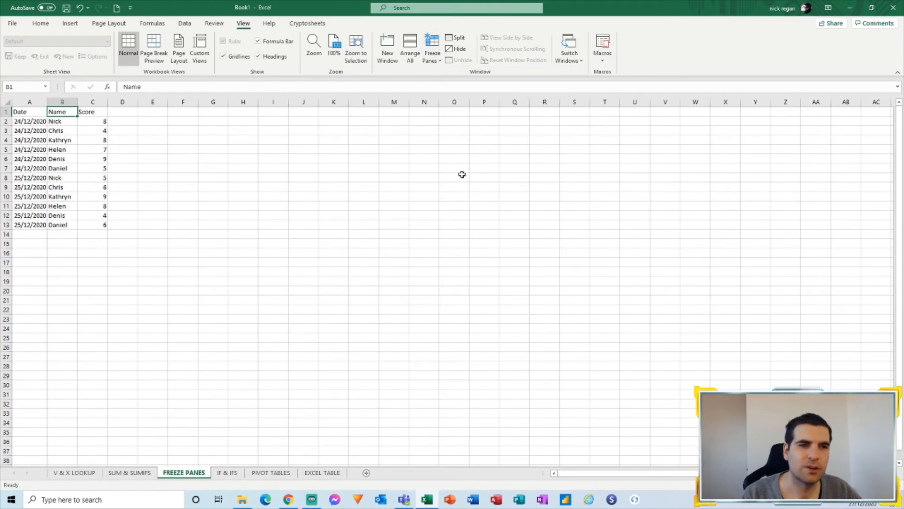
{"action": "left_click_drag", "start_coordinate": [607, 473], "coordinate": [586, 473]}
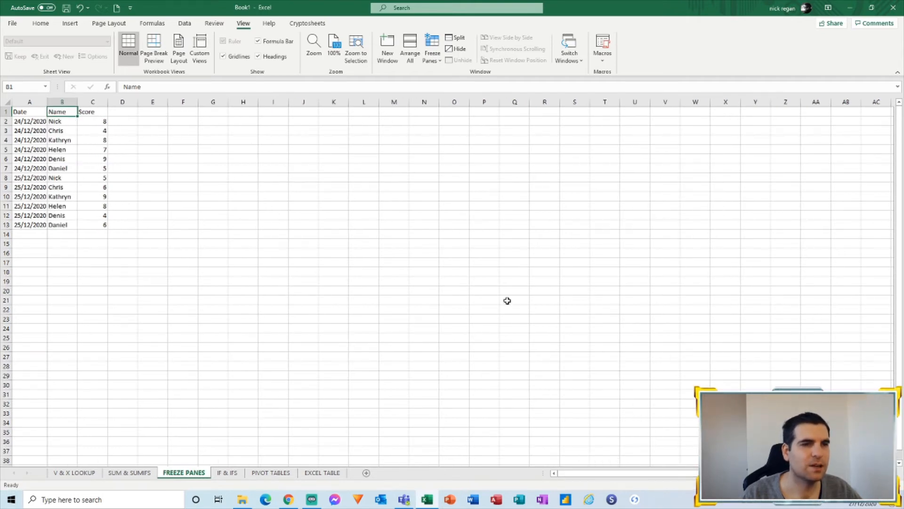
{"action": "scroll", "coordinate": [222, 224], "scroll_direction": "down", "scroll_amount": 5}
{"action": "scroll", "coordinate": [221, 224], "scroll_direction": "up", "scroll_amount": 5}
{"action": "scroll", "coordinate": [220, 224], "scroll_direction": "down", "scroll_amount": 1}
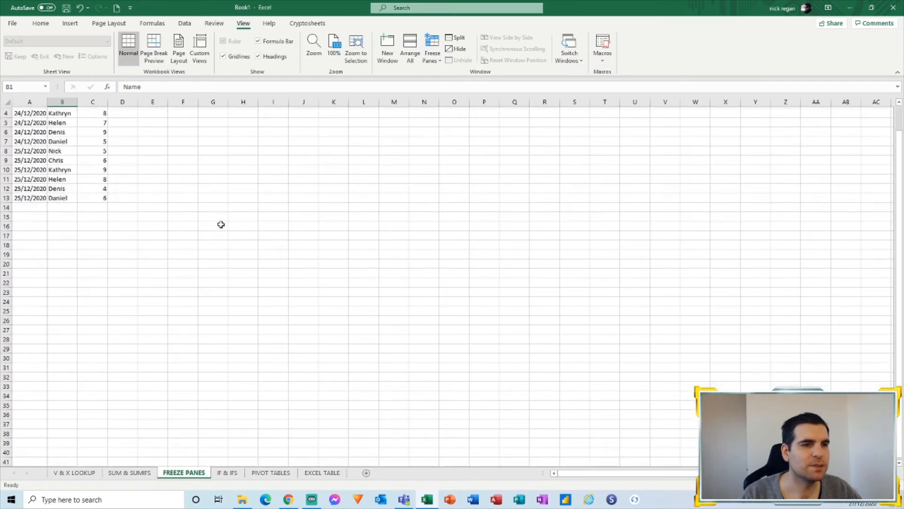
{"action": "scroll", "coordinate": [220, 224], "scroll_direction": "up", "scroll_amount": 1}
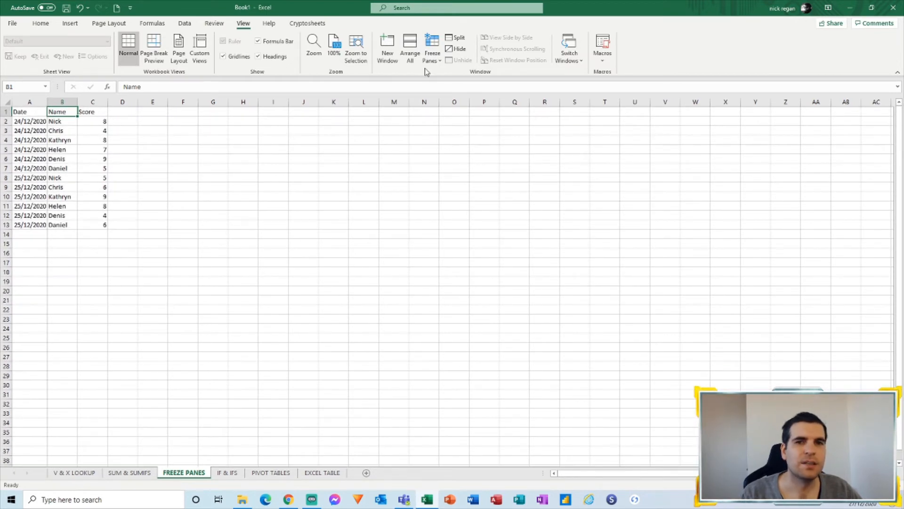
Unfreeze the first column and review the Freeze Panes option that follows the current selection
{"action": "left_click", "coordinate": [431, 56]}
{"action": "left_click", "coordinate": [462, 97]}
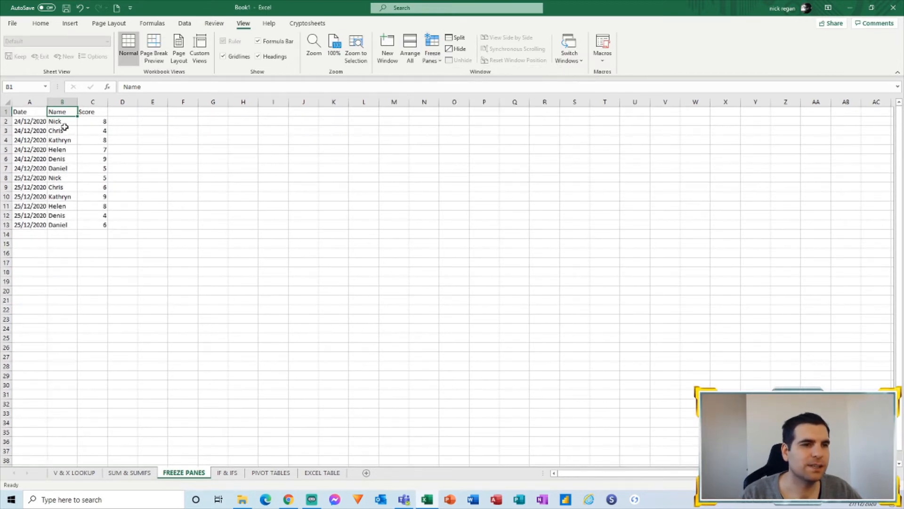
{"action": "left_click", "coordinate": [431, 55]}
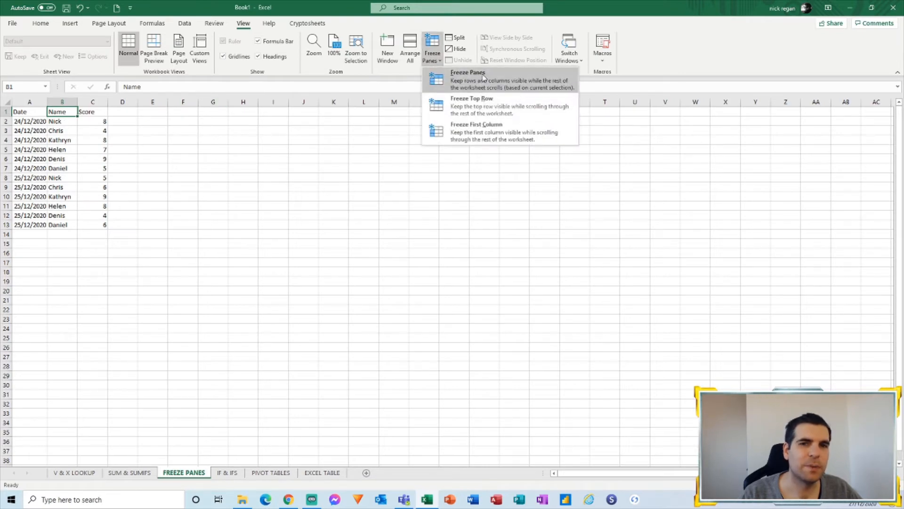
{"action": "left_click", "coordinate": [304, 151]}
Examine cell B2 together with column A and row 1 as the reference for freezing both
{"action": "left_click", "coordinate": [60, 122]}
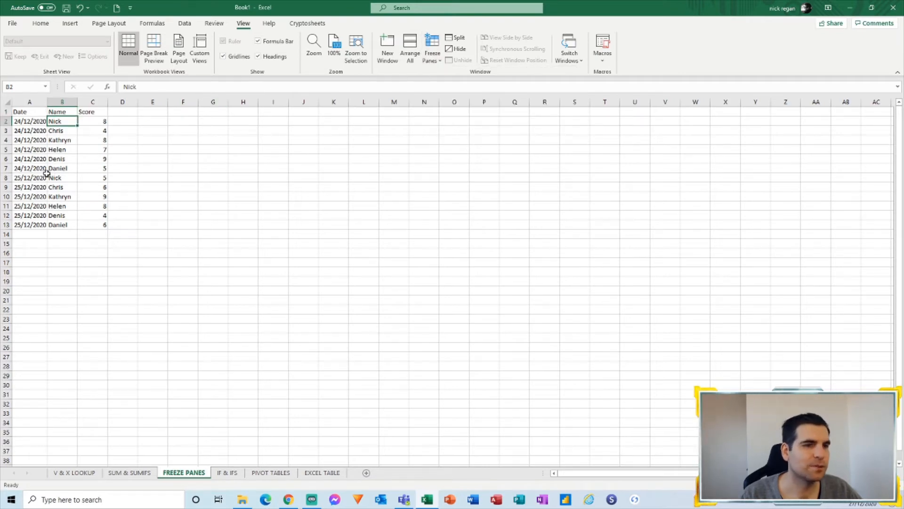
{"action": "left_click", "coordinate": [27, 102]}
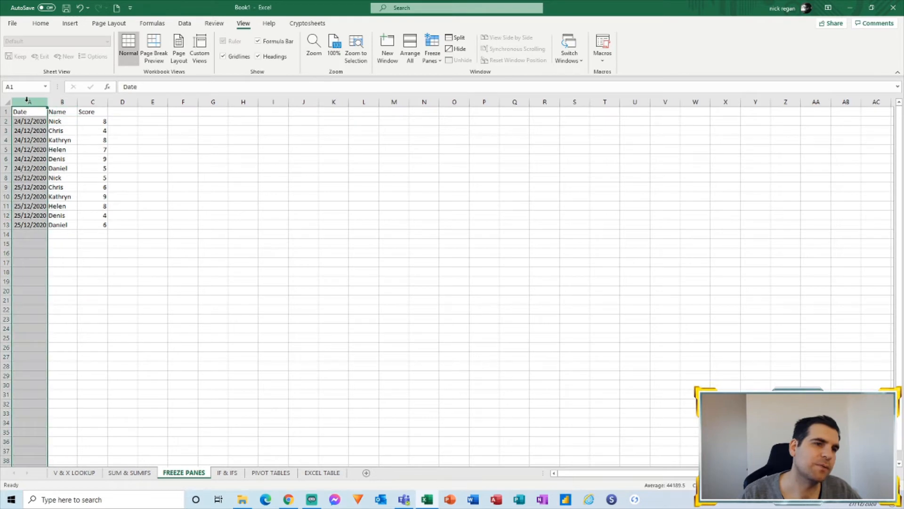
{"action": "left_click", "coordinate": [6, 111]}
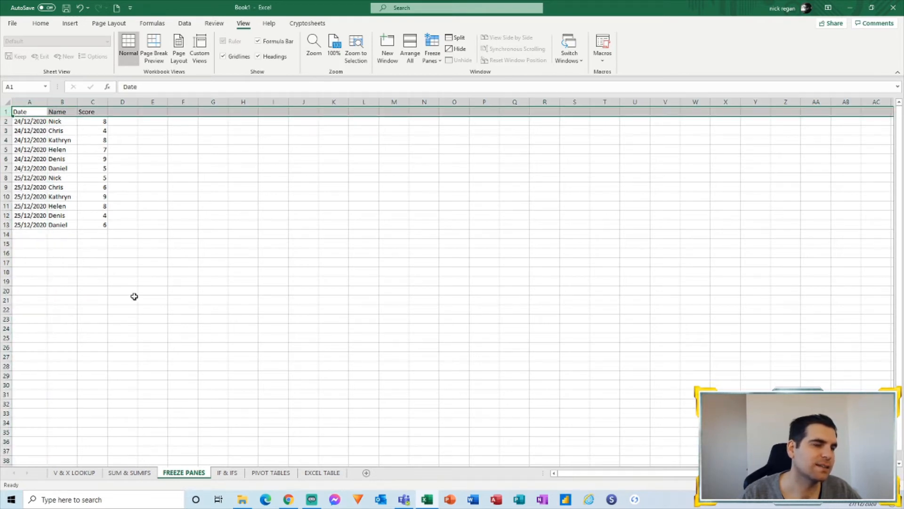
{"action": "left_click", "coordinate": [152, 196]}
{"action": "left_click", "coordinate": [175, 186]}
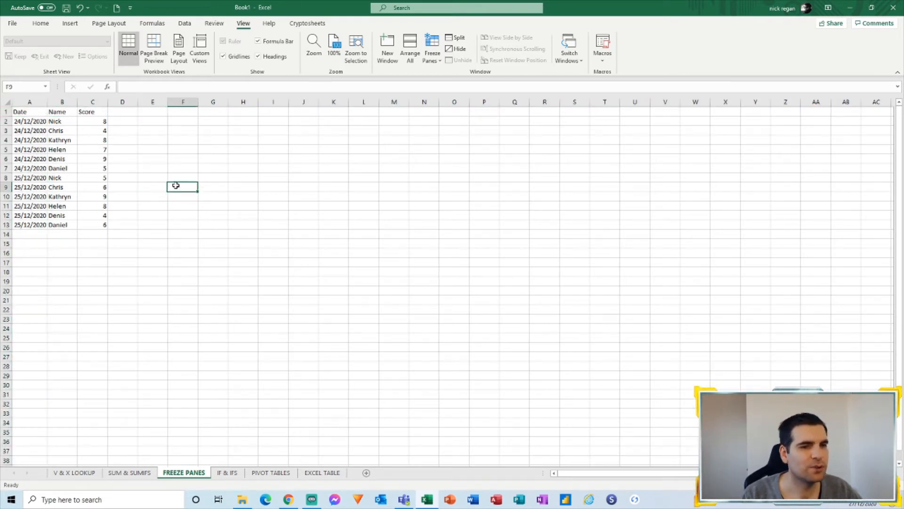
{"action": "left_click", "coordinate": [132, 142]}
{"action": "left_click", "coordinate": [127, 228]}
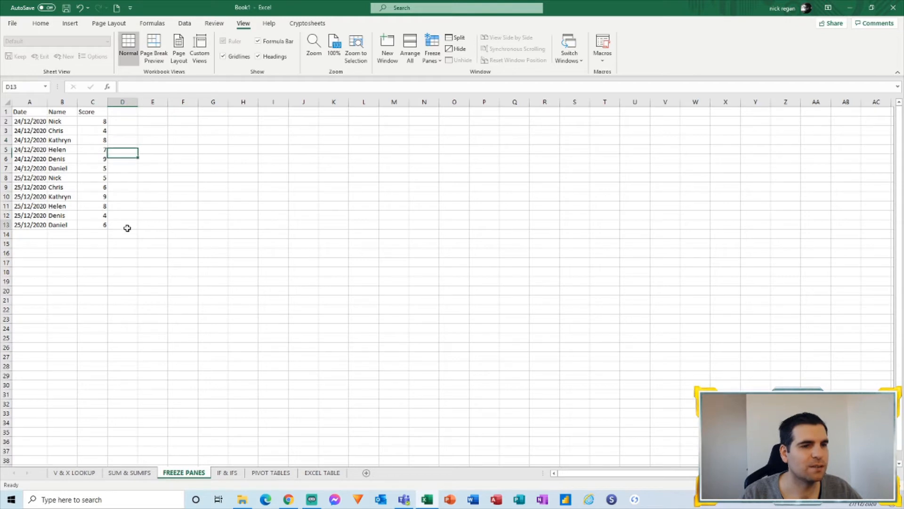
{"action": "left_click", "coordinate": [129, 151]}
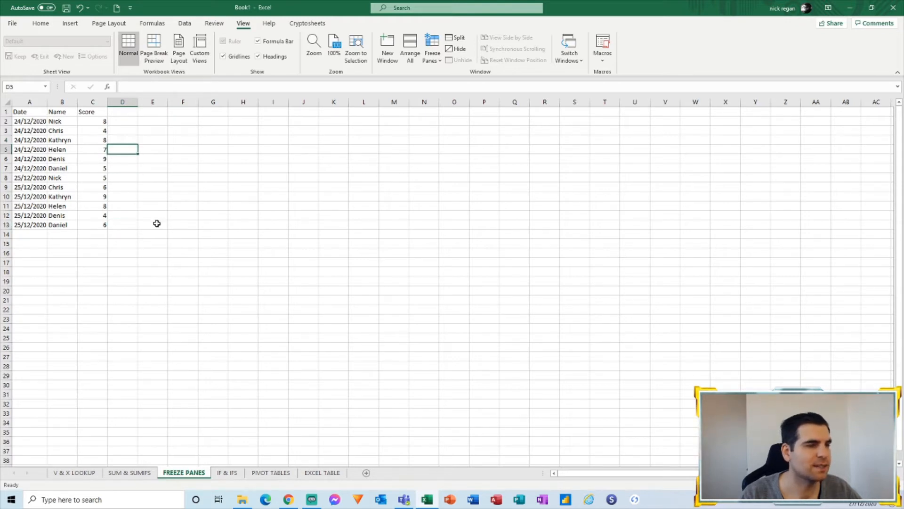
Freeze the panes at cell B2 to test scrolling with row 1 and column A locked, and unfreeze them
{"action": "left_click", "coordinate": [56, 122]}
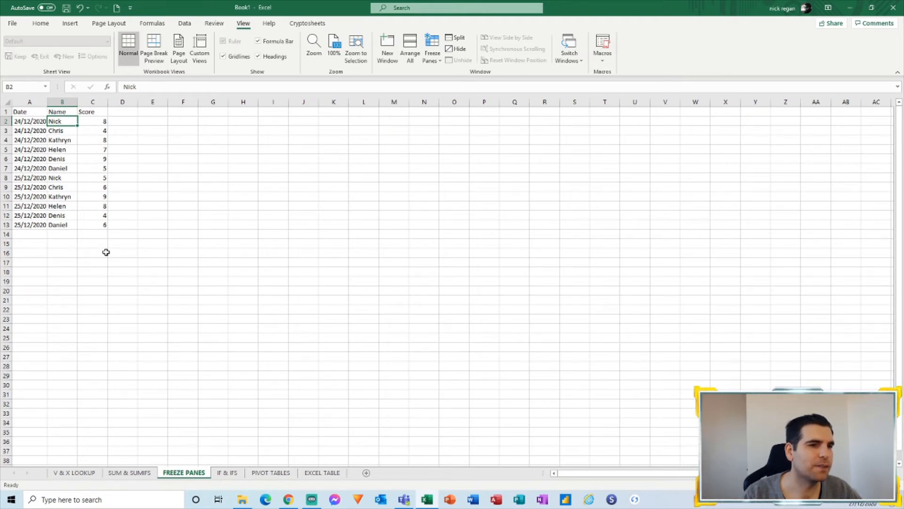
{"action": "left_click", "coordinate": [430, 59]}
{"action": "left_click", "coordinate": [475, 81]}
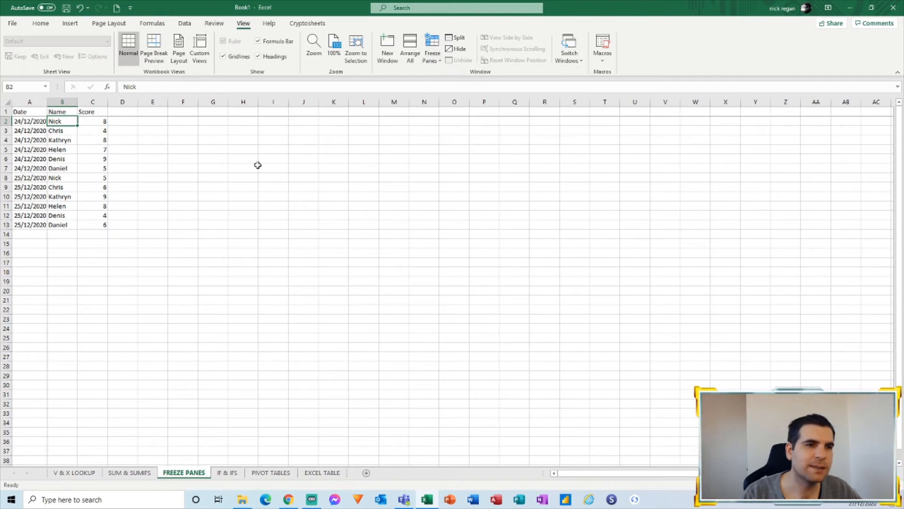
{"action": "scroll", "coordinate": [123, 196], "scroll_direction": "down", "scroll_amount": 2}
{"action": "scroll", "coordinate": [124, 197], "scroll_direction": "up", "scroll_amount": 2}
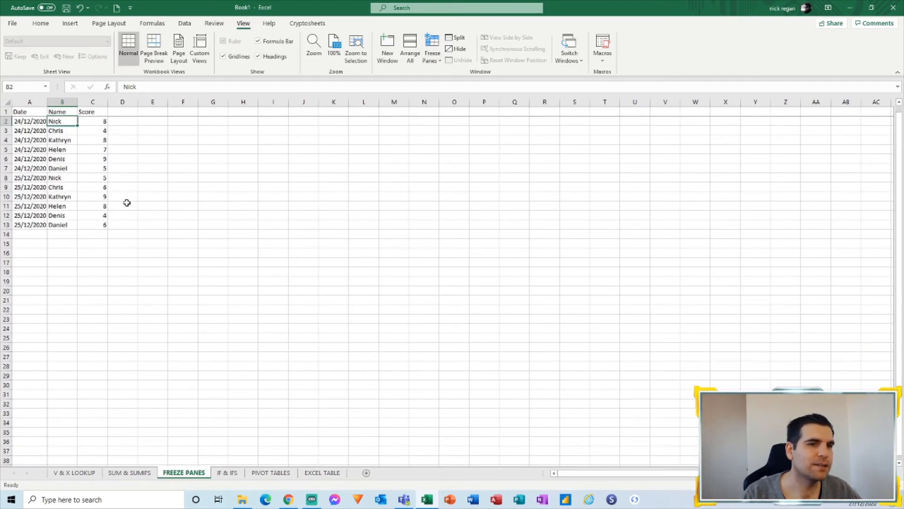
{"action": "mouse_move", "coordinate": [572, 473]}
{"action": "left_mouse_down"}
{"action": "mouse_move", "coordinate": [647, 473]}
{"action": "mouse_move", "coordinate": [566, 473]}
{"action": "left_mouse_up"}
{"action": "scroll", "coordinate": [525, 366], "scroll_direction": "down", "scroll_amount": 4}
{"action": "scroll", "coordinate": [522, 365], "scroll_direction": "up", "scroll_amount": 4}
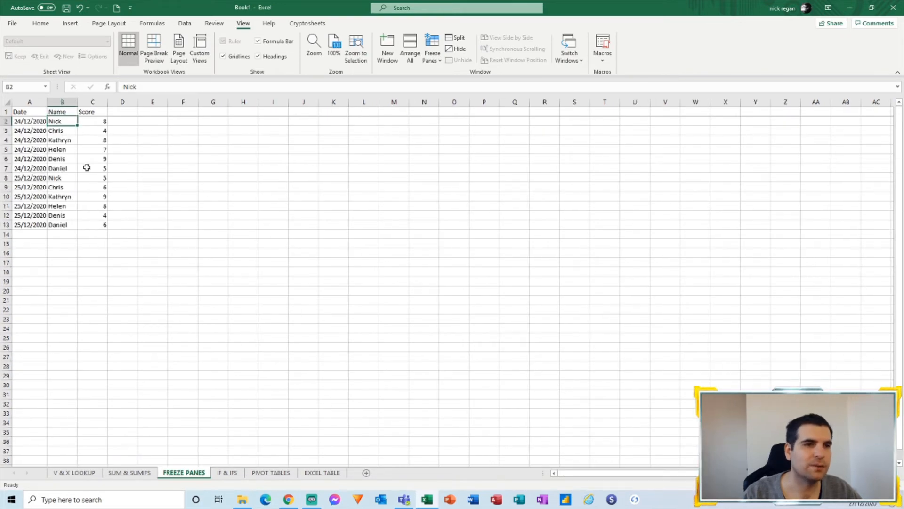
{"action": "left_click", "coordinate": [433, 49]}
{"action": "left_click", "coordinate": [471, 80]}
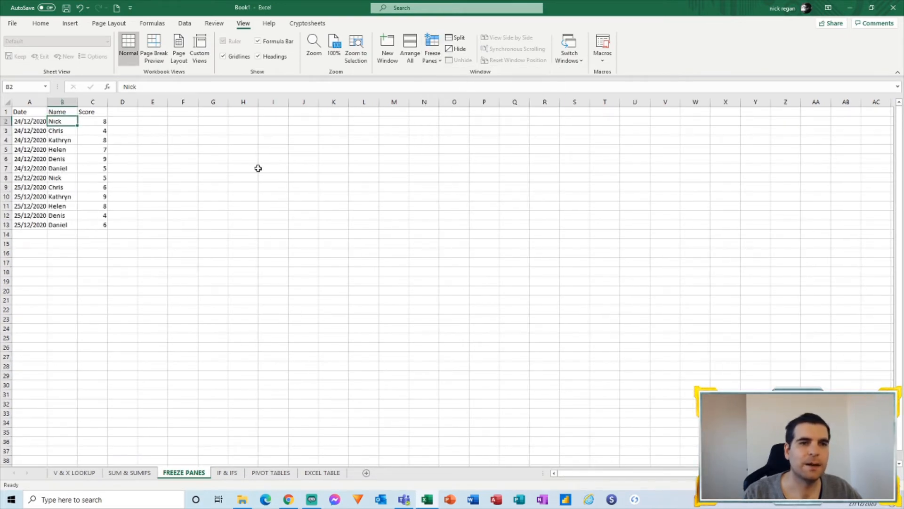
Freeze the panes at cell C9 to test scrolling with the rows above and columns before it locked, and unfreeze them
{"action": "left_click", "coordinate": [99, 188]}
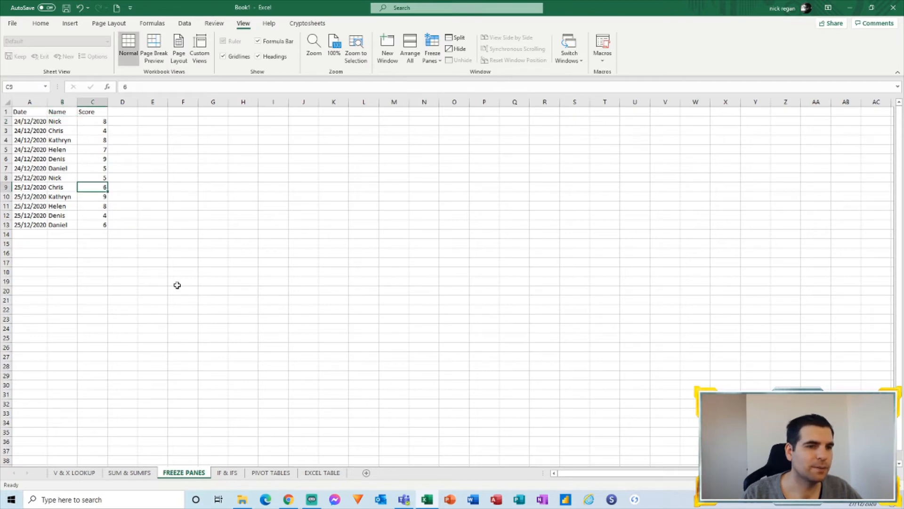
{"action": "left_click", "coordinate": [432, 51]}
{"action": "left_click", "coordinate": [444, 79]}
{"action": "scroll", "coordinate": [391, 283], "scroll_direction": "down", "scroll_amount": 5}
{"action": "scroll", "coordinate": [372, 286], "scroll_direction": "up", "scroll_amount": 5}
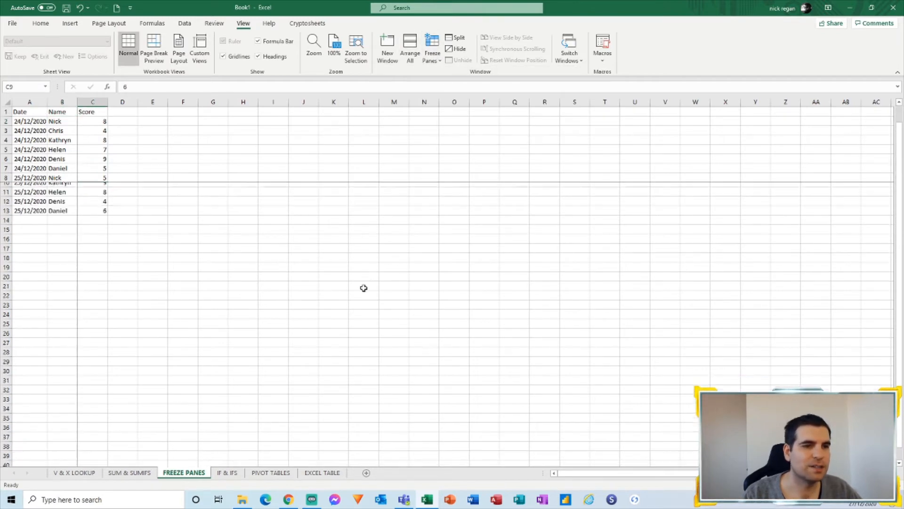
{"action": "scroll", "coordinate": [325, 273], "scroll_direction": "down", "scroll_amount": 10}
{"action": "scroll", "coordinate": [315, 268], "scroll_direction": "up", "scroll_amount": 10}
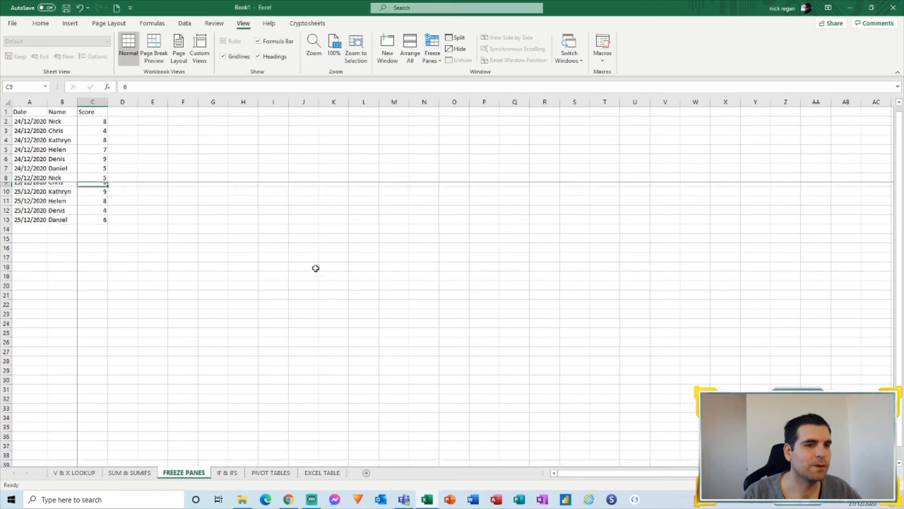
{"action": "left_click_drag", "start_coordinate": [583, 475], "coordinate": [527, 471]}
{"action": "left_click", "coordinate": [432, 51]}
{"action": "left_click", "coordinate": [436, 75]}
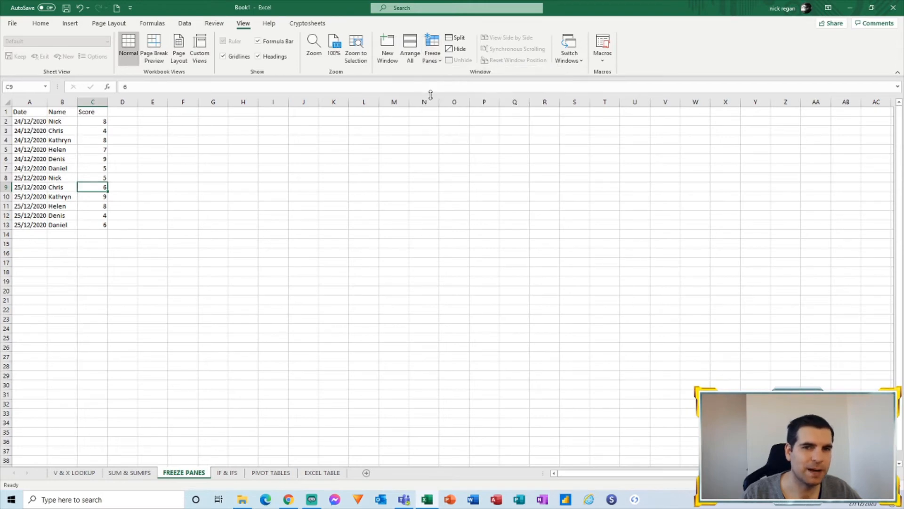
Repeat the freeze at cell B2 with a short scroll test, and unfreeze the panes again
{"action": "left_click", "coordinate": [64, 123]}
{"action": "left_click", "coordinate": [431, 53]}
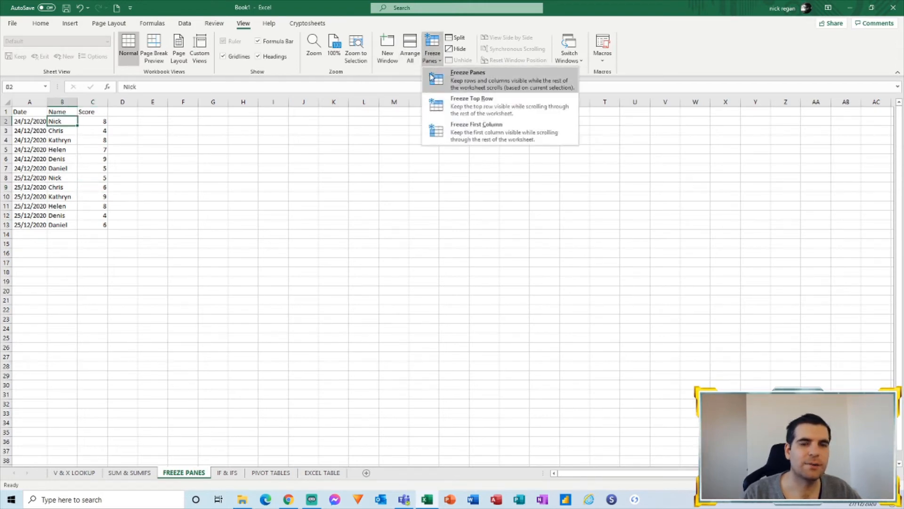
{"action": "left_click", "coordinate": [466, 85]}
{"action": "scroll", "coordinate": [250, 248], "scroll_direction": "down", "scroll_amount": 2}
{"action": "scroll", "coordinate": [250, 249], "scroll_direction": "up", "scroll_amount": 2}
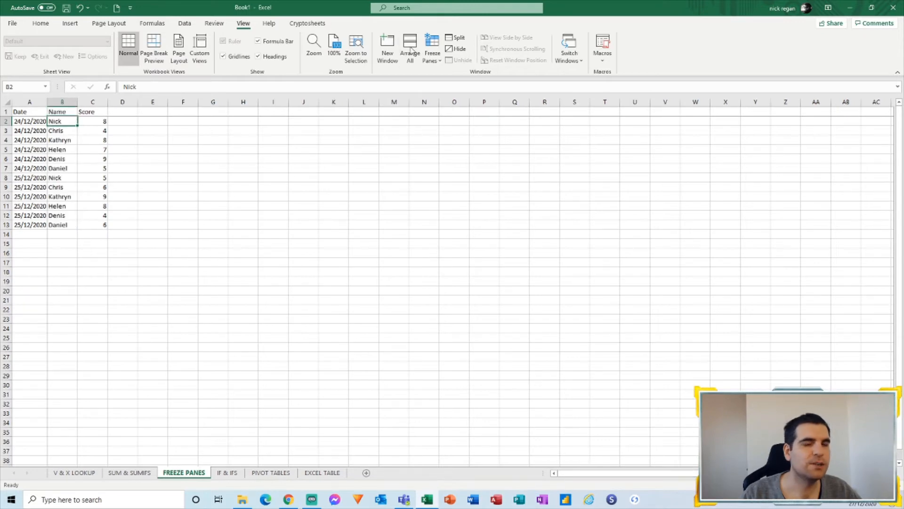
{"action": "left_click", "coordinate": [431, 53]}
{"action": "left_click", "coordinate": [434, 83]}
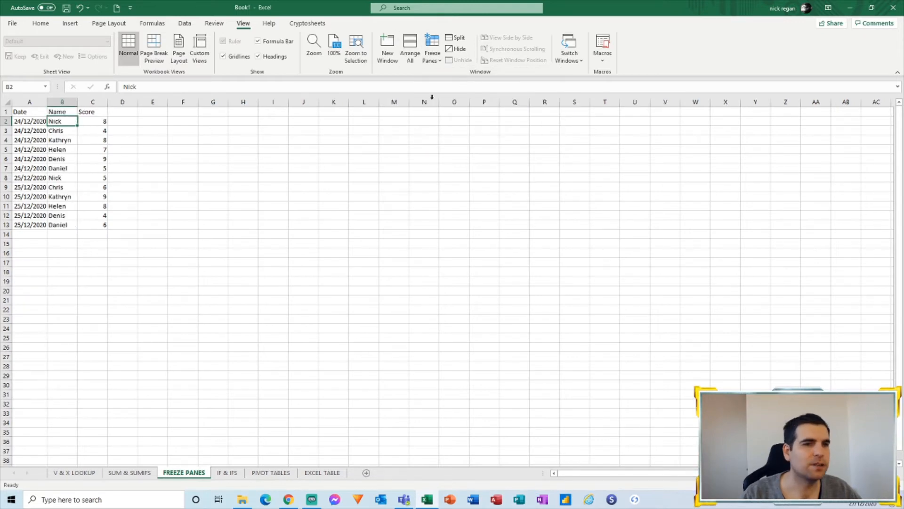
Open the IF & IFS sheet and autofit column A to show the full dates
{"action": "left_click", "coordinate": [80, 254]}
{"action": "left_click", "coordinate": [124, 223]}
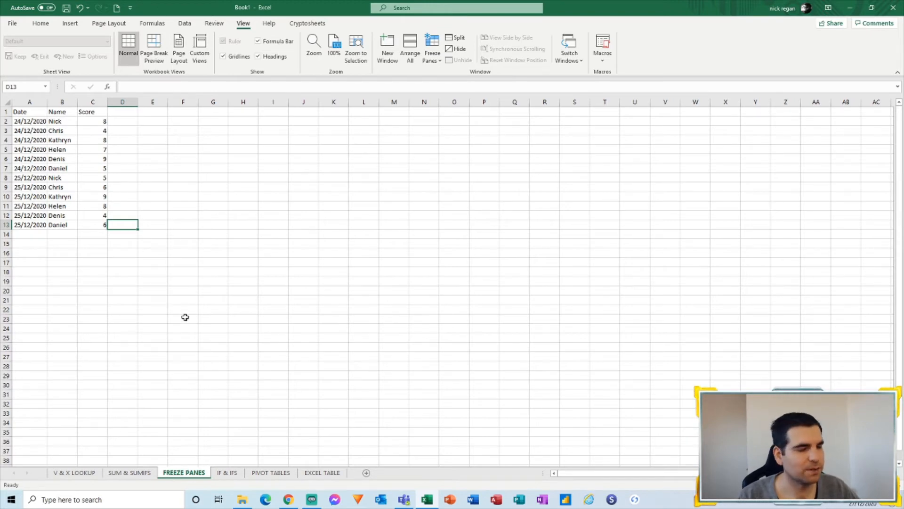
{"action": "left_click", "coordinate": [226, 472]}
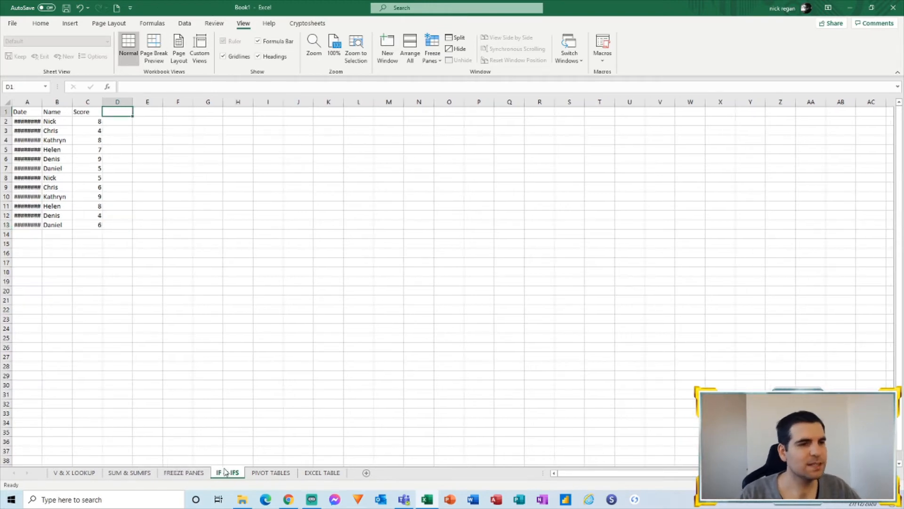
{"action": "double_click", "coordinate": [42, 101]}
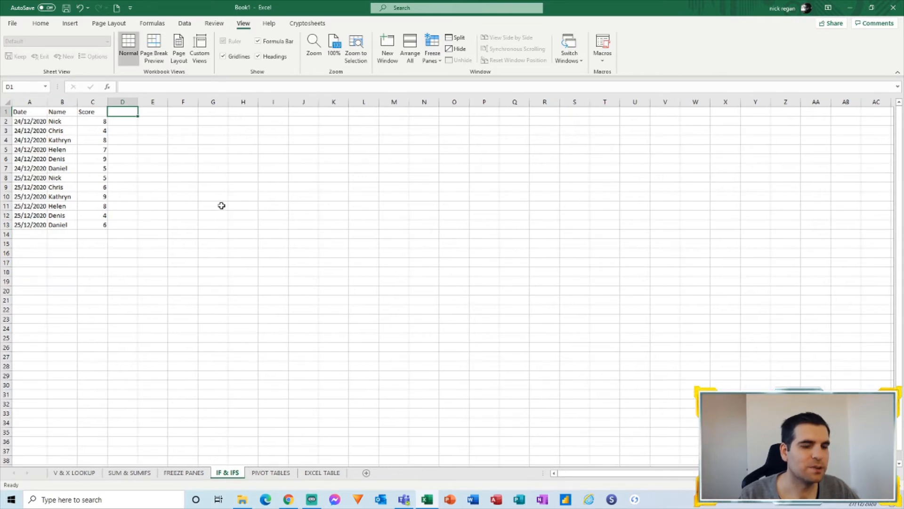
Enter an IF formula in E2 that returns C2 when B2 equals the first listed person's name, otherwise 0
{"action": "left_click", "coordinate": [144, 122]}
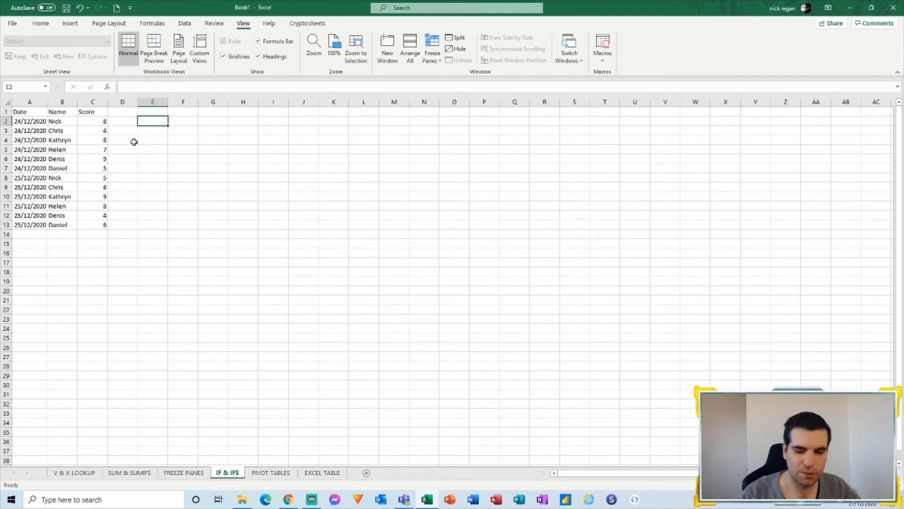
{"action": "type", "text": "=if("}
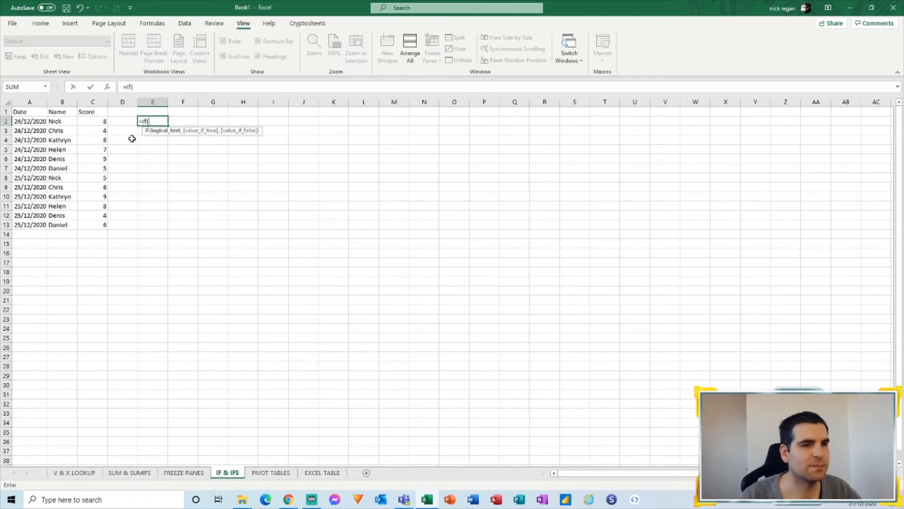
{"action": "left_click", "coordinate": [61, 120]}
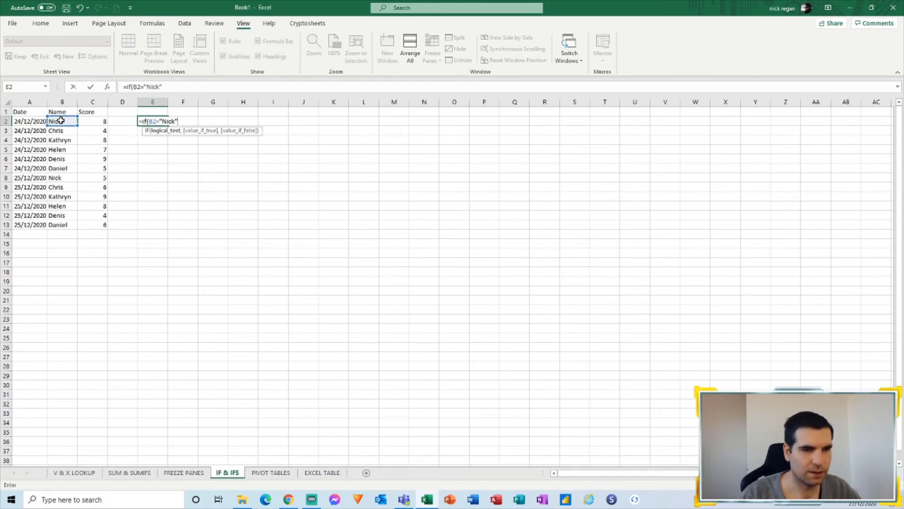
{"action": "type", "text": "=\"Nick\","}
{"action": "left_click", "coordinate": [87, 121]}
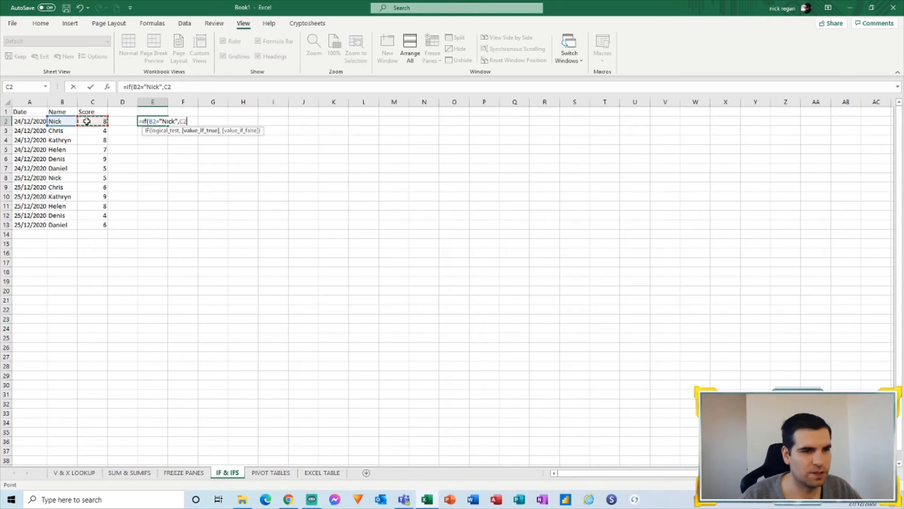
{"action": "type", "text": ","}
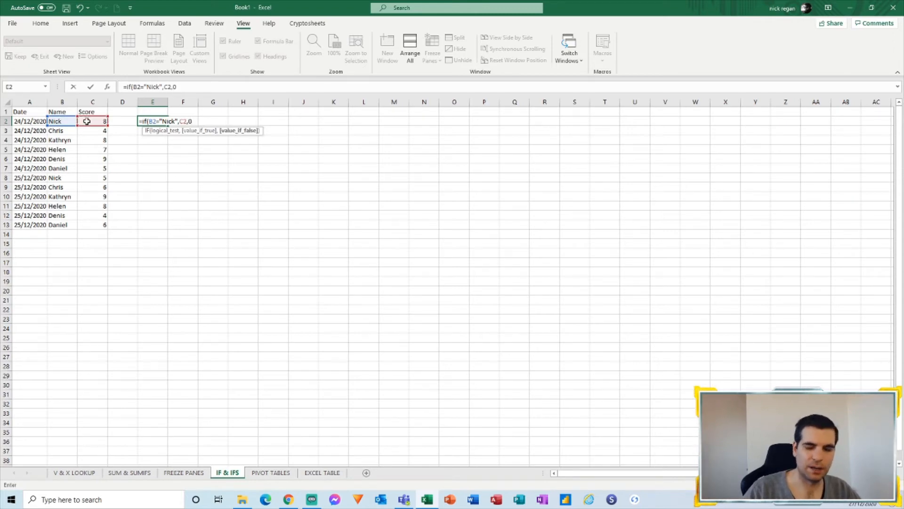
{"action": "type", "text": "0)"}
{"action": "key", "text": "Return"}
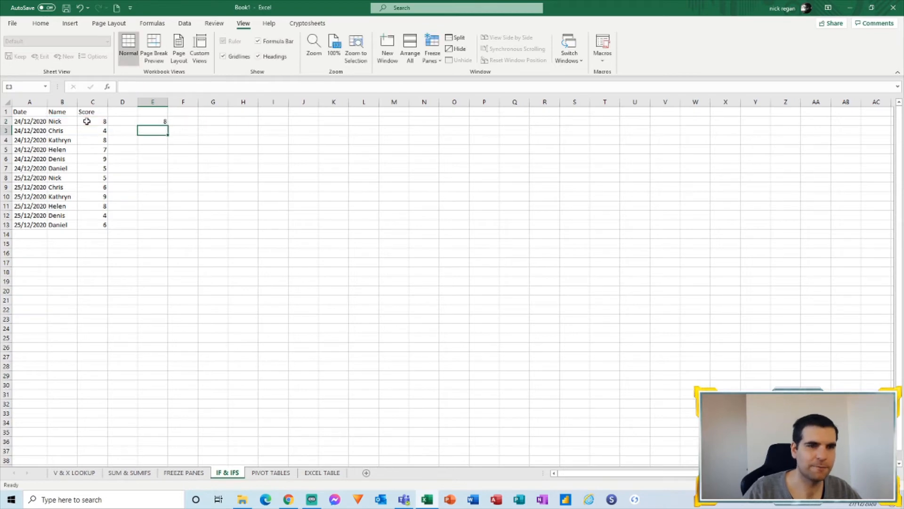
Fill the E2 formula down to E13 and check the results in E2 and E8 against the scores
{"action": "left_click", "coordinate": [158, 120]}
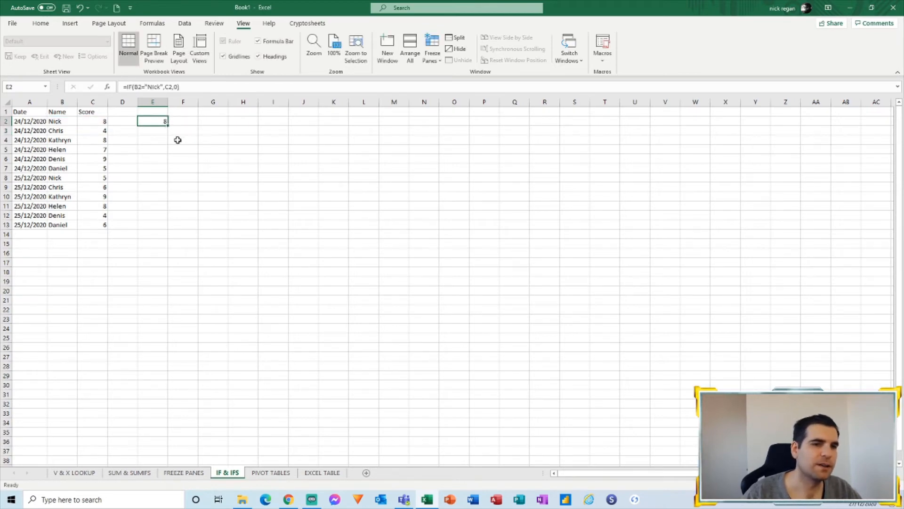
{"action": "left_click_drag", "start_coordinate": [168, 125], "coordinate": [165, 226]}
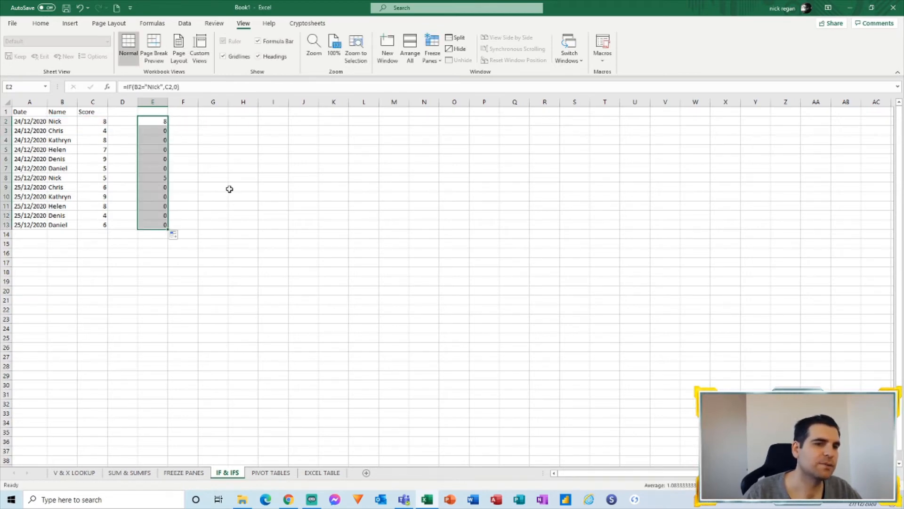
{"action": "left_click", "coordinate": [160, 186]}
{"action": "left_click", "coordinate": [159, 178]}
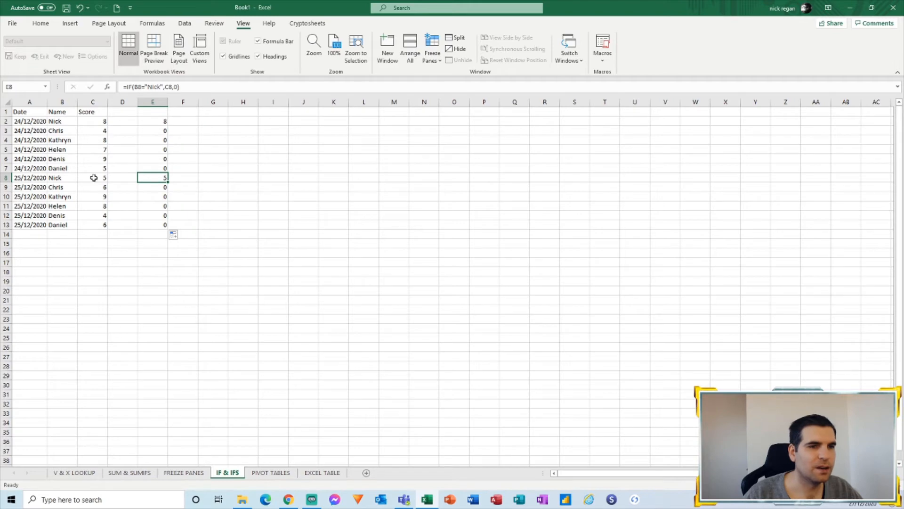
{"action": "double_click", "coordinate": [142, 178]}
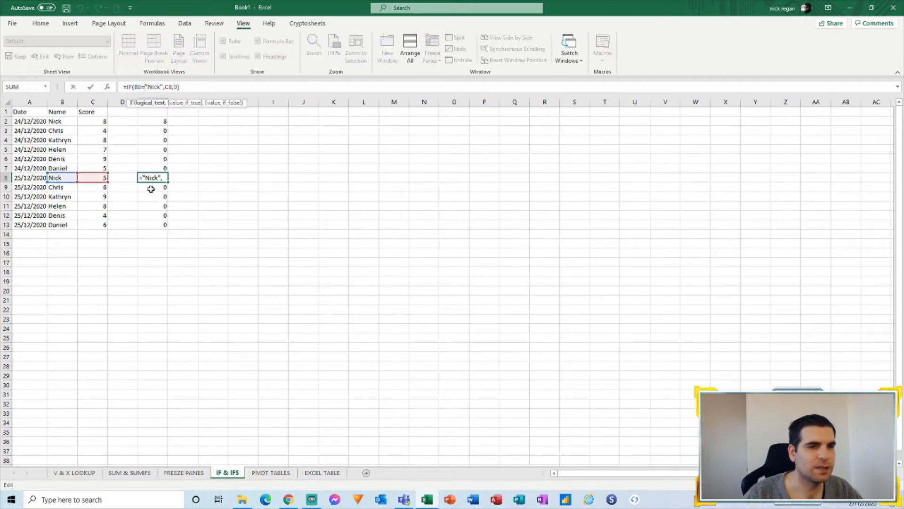
{"action": "key", "text": "Escape"}
{"action": "left_click", "coordinate": [160, 122]}
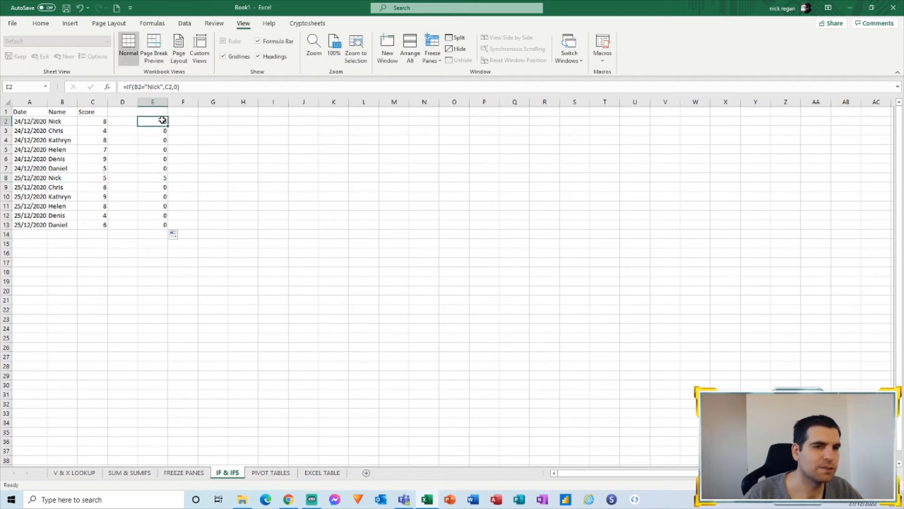
{"action": "left_click", "coordinate": [162, 177], "text": "ctrl"}
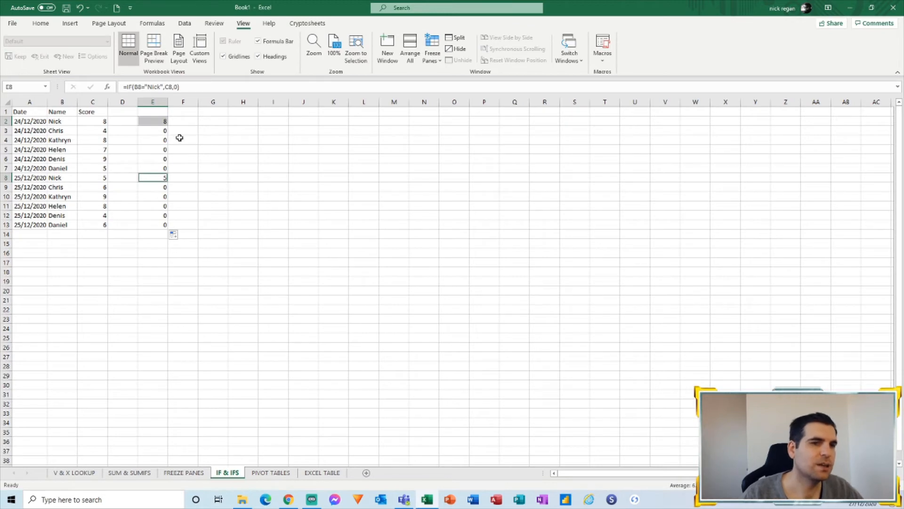
Change the E2 formula's value-if-false from 0 to an empty string "" and fill it down to E13
{"action": "left_click", "coordinate": [162, 122]}
{"action": "double_click", "coordinate": [177, 87]}
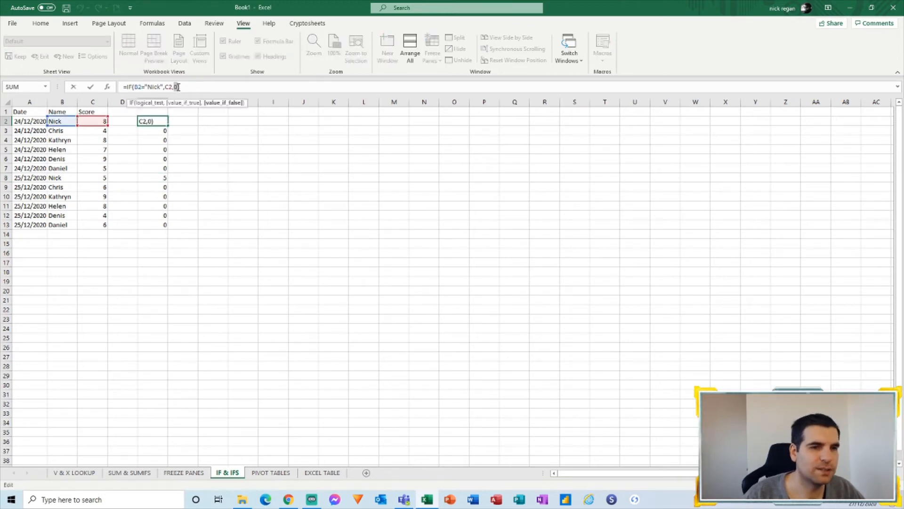
{"action": "type", "text": "\"\""}
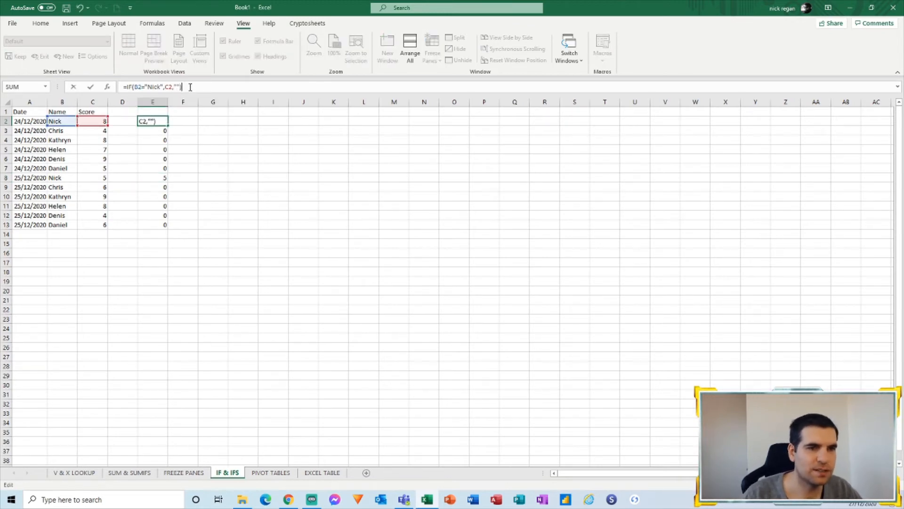
{"action": "key", "text": "Return"}
{"action": "left_click", "coordinate": [168, 123]}
{"action": "double_click", "coordinate": [169, 124]}
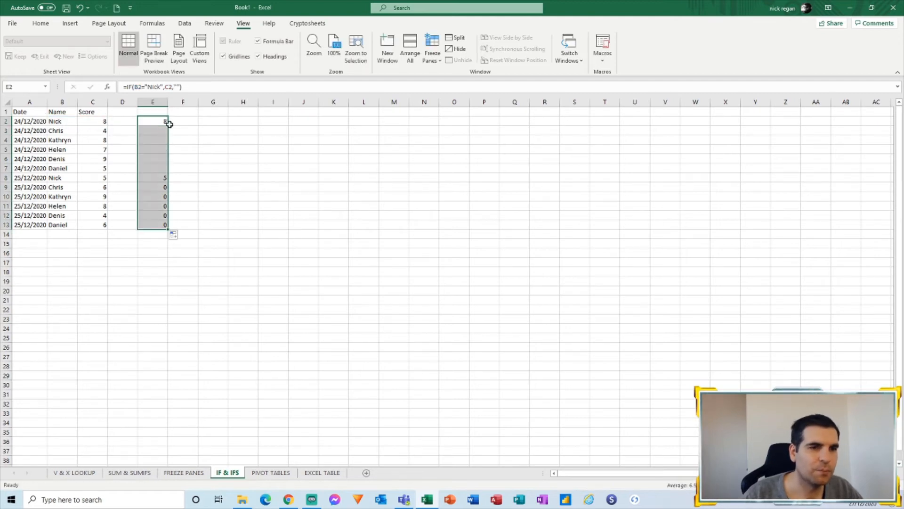
{"action": "left_click", "coordinate": [156, 136]}
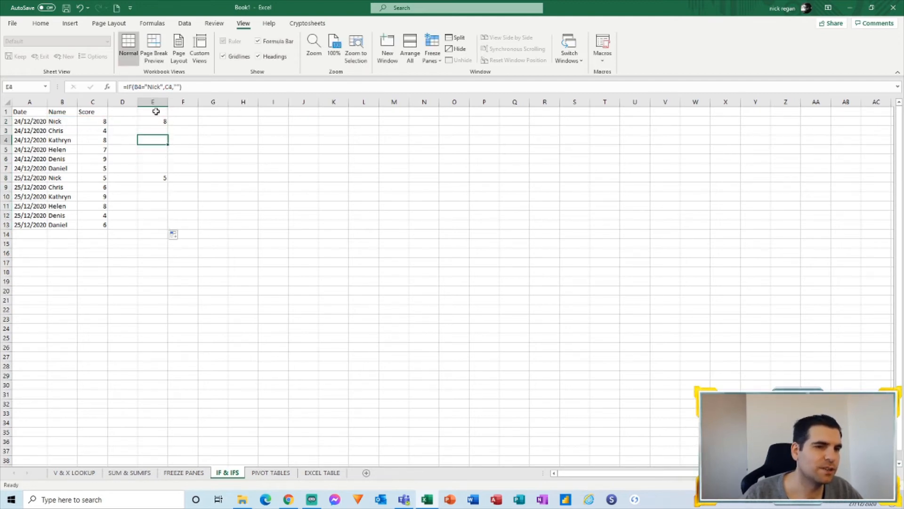
{"action": "left_click", "coordinate": [204, 180]}
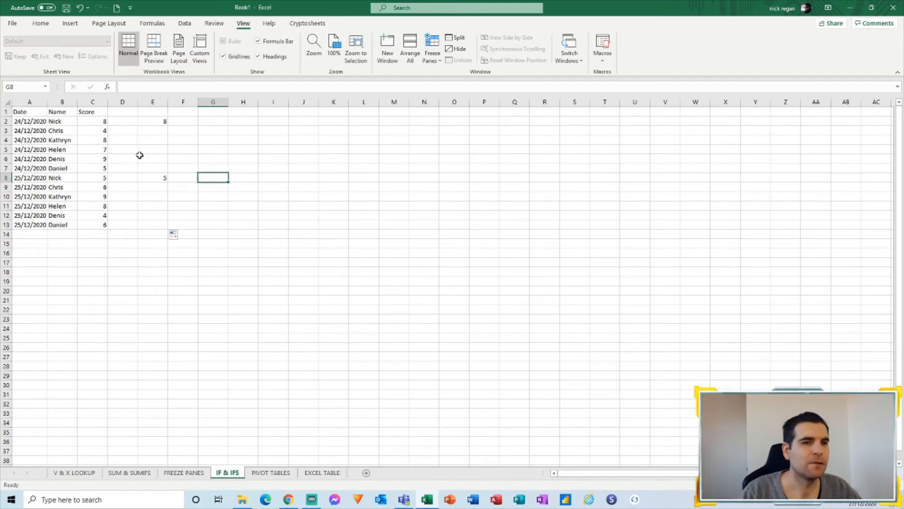
Replace the value-if-false in E2's formula with a nested IF returning C2 when B2 equals the name listed in B6, otherwise ""
{"action": "left_click", "coordinate": [144, 122]}
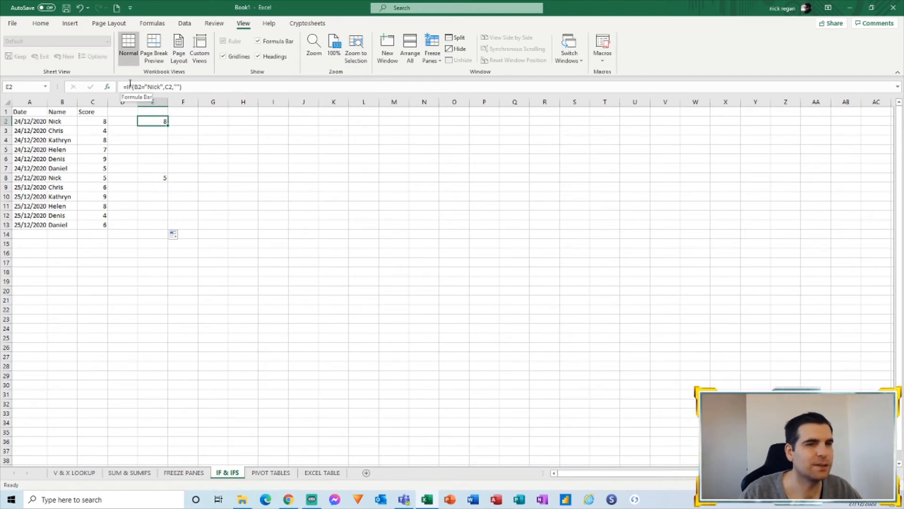
{"action": "left_click", "coordinate": [177, 86]}
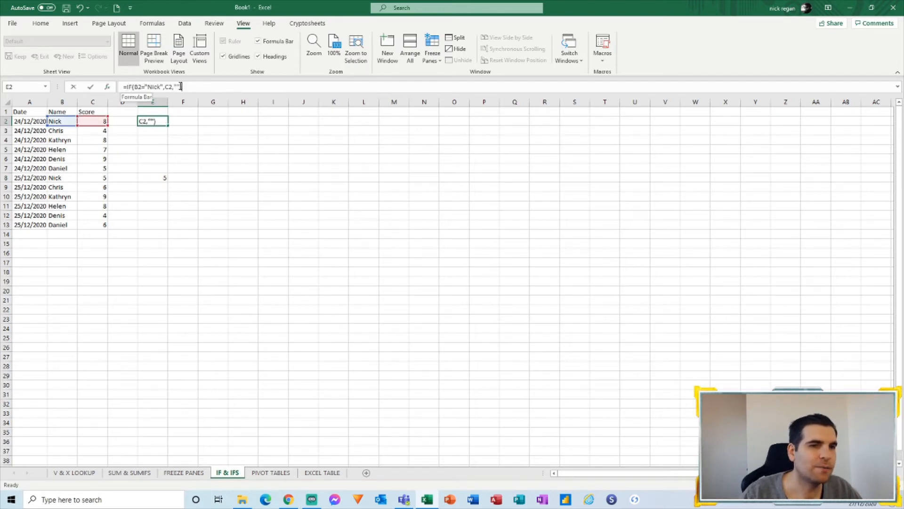
{"action": "double_click", "coordinate": [177, 86]}
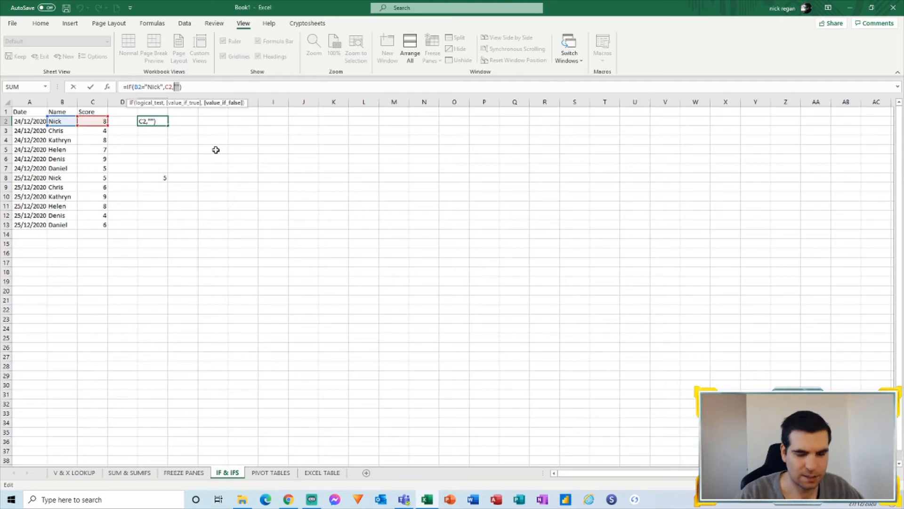
{"action": "type", "text": "if("}
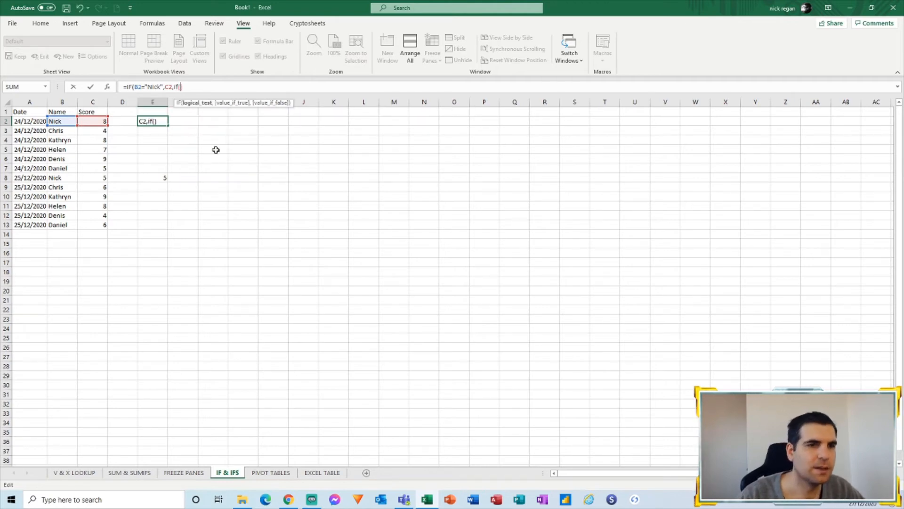
{"action": "left_click", "coordinate": [65, 121]}
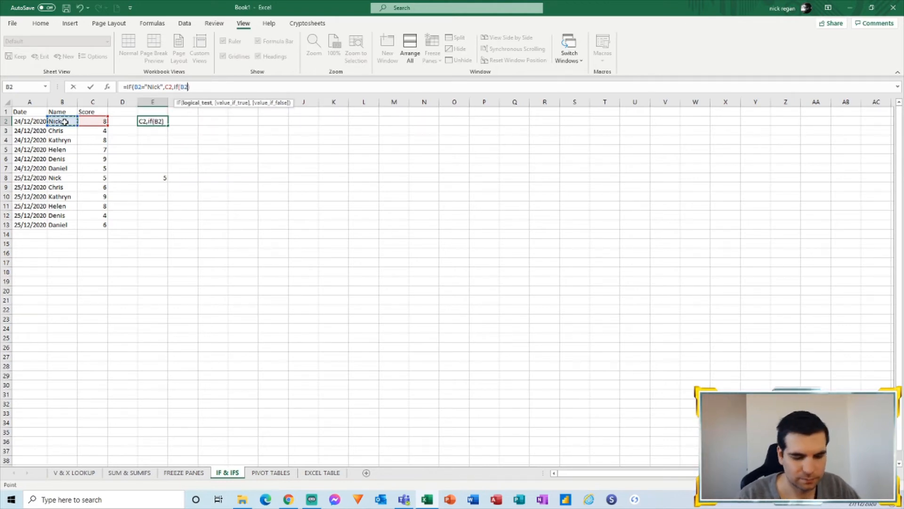
{"action": "type", "text": "=\""}
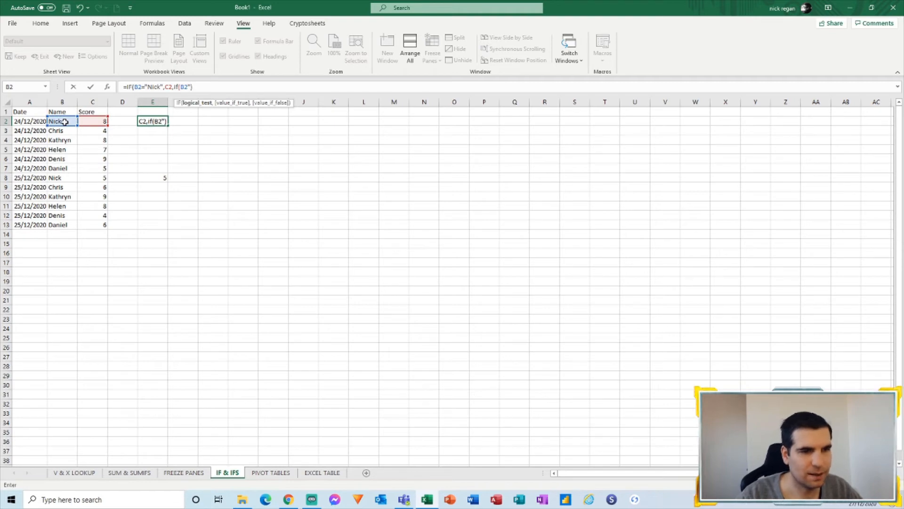
{"action": "type", "text": "Denis"}
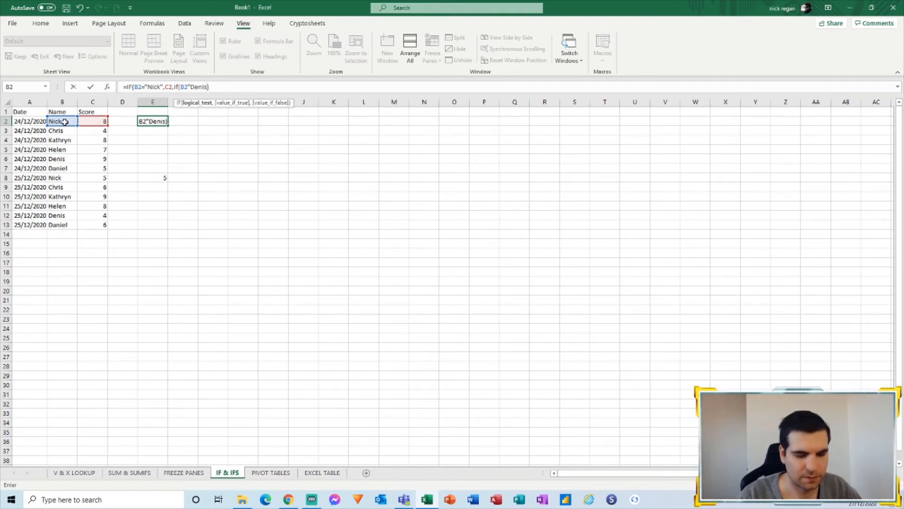
{"action": "type", "text": "\""}
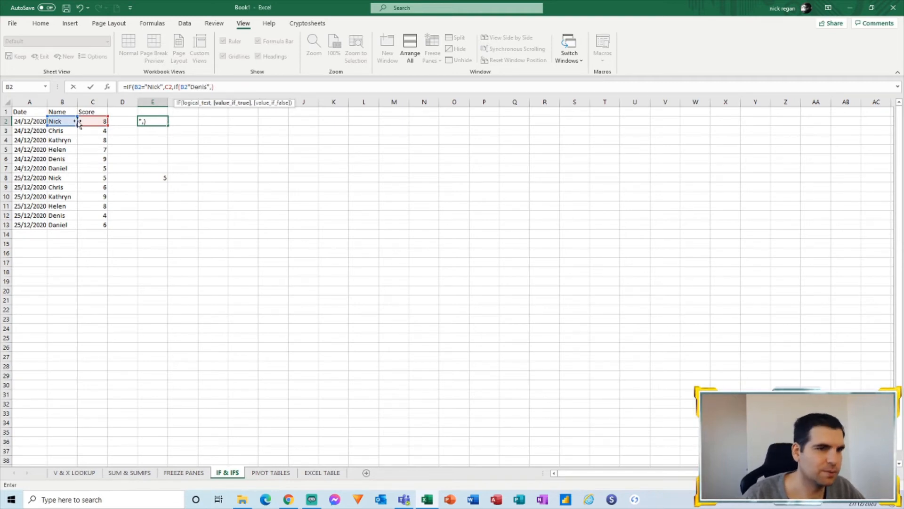
{"action": "type", "text": ","}
{"action": "left_click", "coordinate": [88, 121]}
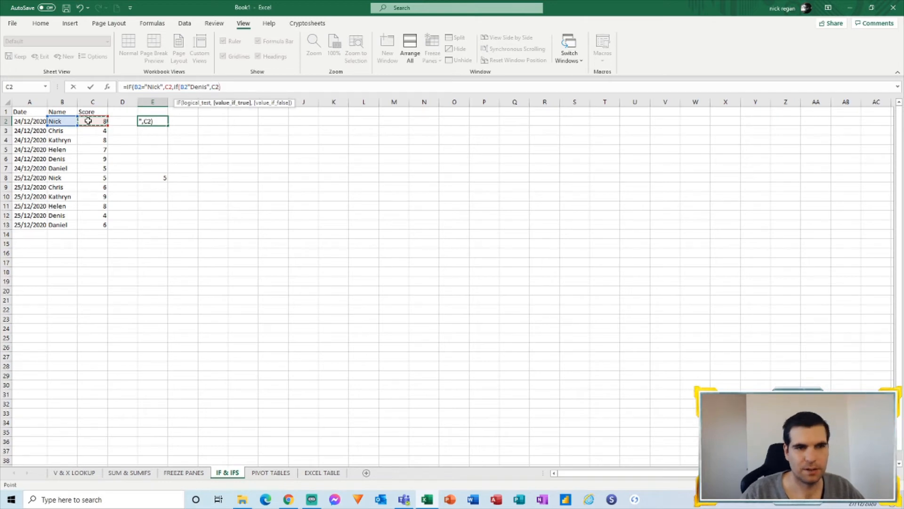
{"action": "type", "text": ","}
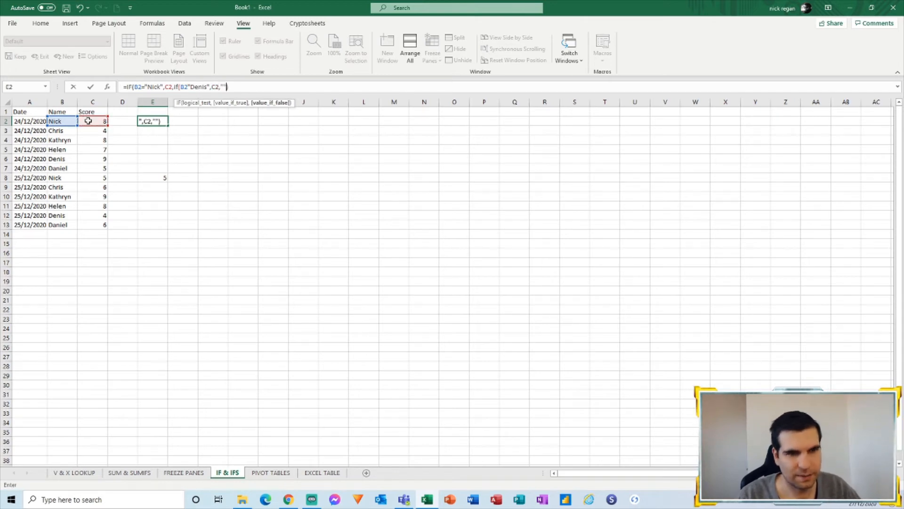
{"action": "type", "text": "\"\"))"}
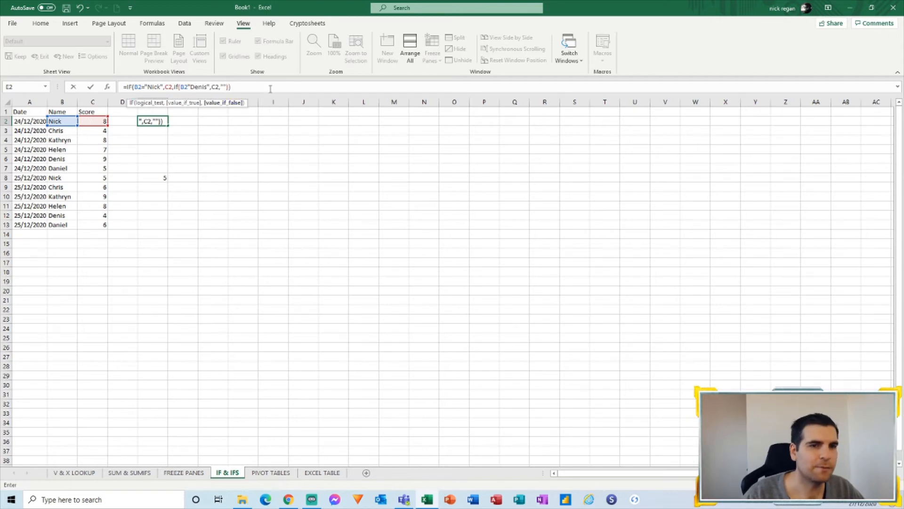
Insert the missing equals sign after B2 in the nested IF's logical test and commit the E2 formula
{"action": "key", "text": "Return"}
{"action": "left_click", "coordinate": [430, 301]}
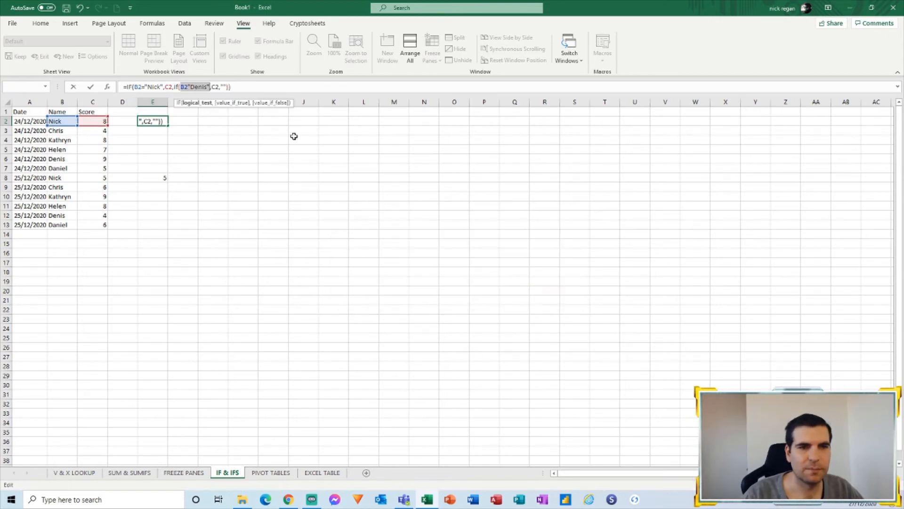
{"action": "left_click", "coordinate": [204, 87]}
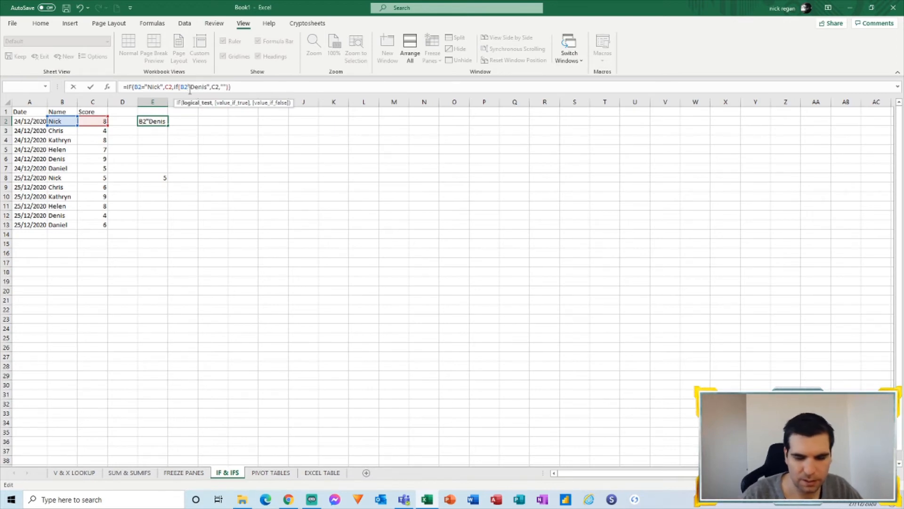
{"action": "type", "text": "="}
{"action": "key", "text": "ctrl+Return"}
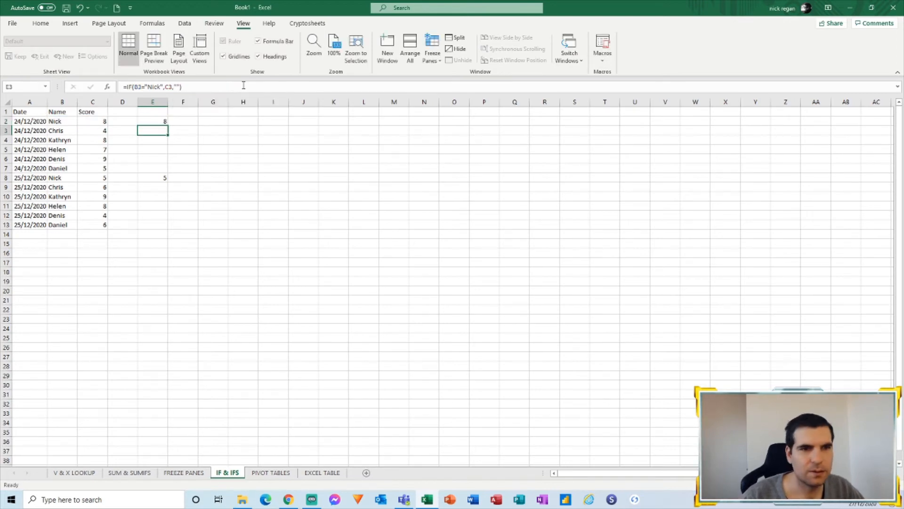
Fill the nested IF formula from E2 down to E13 and check the results in E6, E12, E8 and E2
{"action": "double_click", "coordinate": [167, 125]}
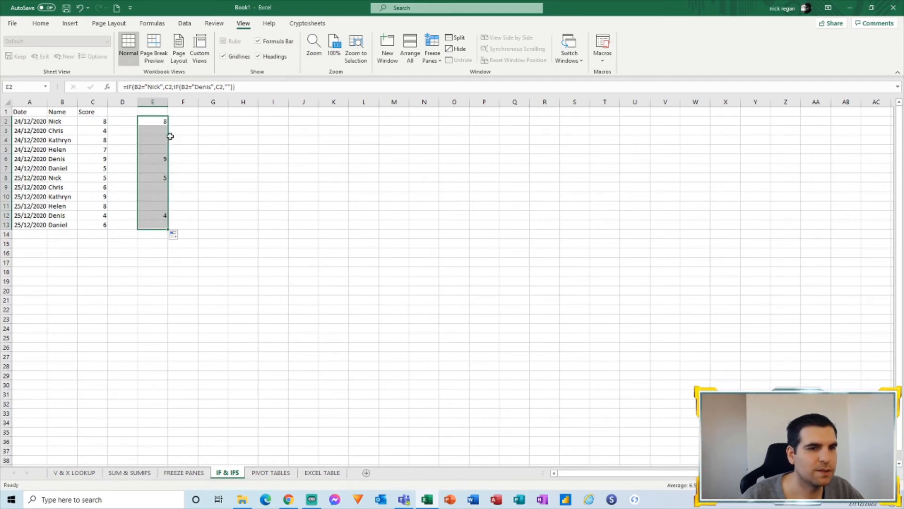
{"action": "left_click", "coordinate": [169, 159]}
{"action": "left_click", "coordinate": [160, 214]}
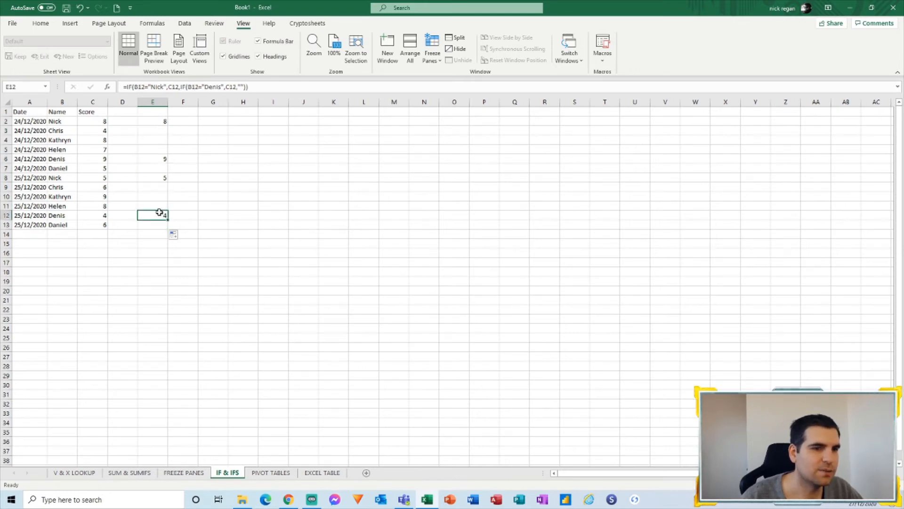
{"action": "left_click", "coordinate": [154, 180]}
{"action": "left_click", "coordinate": [162, 124]}
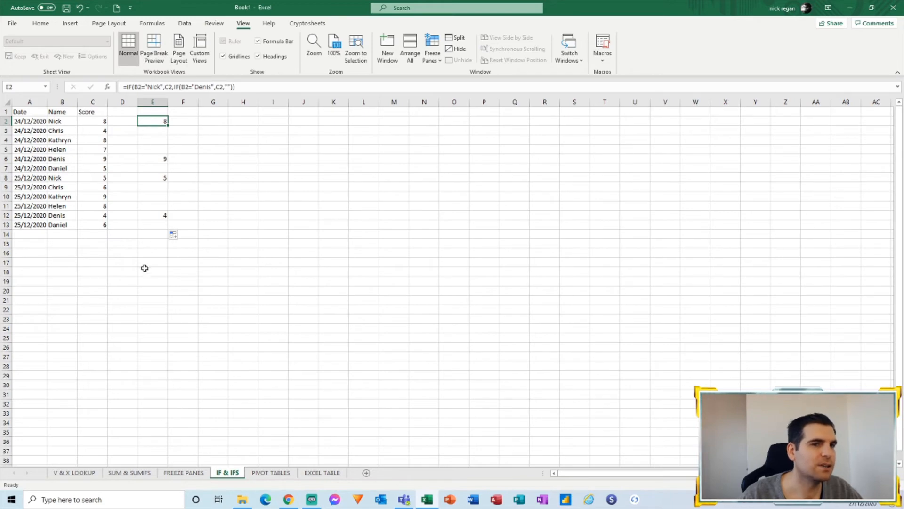
Start an IFS formula in F2 whose first condition returns C2 when B2 equals the first listed person's name
{"action": "left_click", "coordinate": [185, 121]}
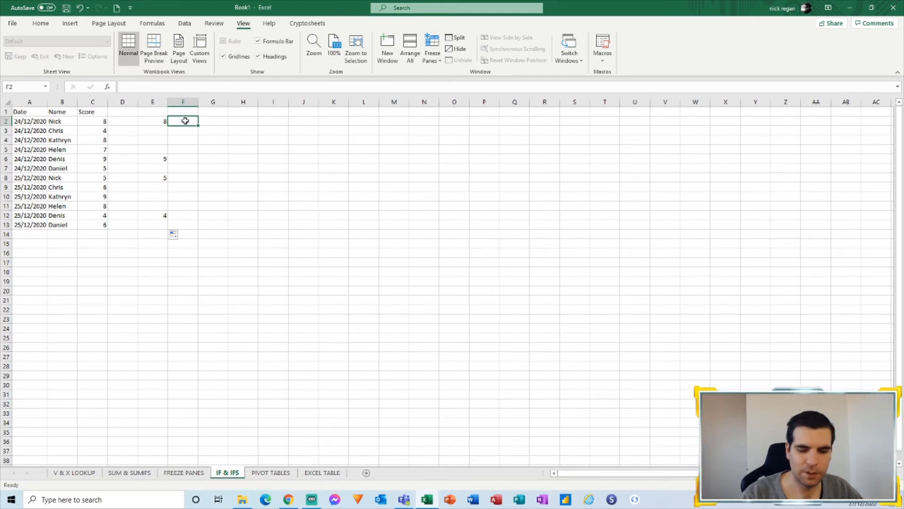
{"action": "type", "text": "=ifs"}
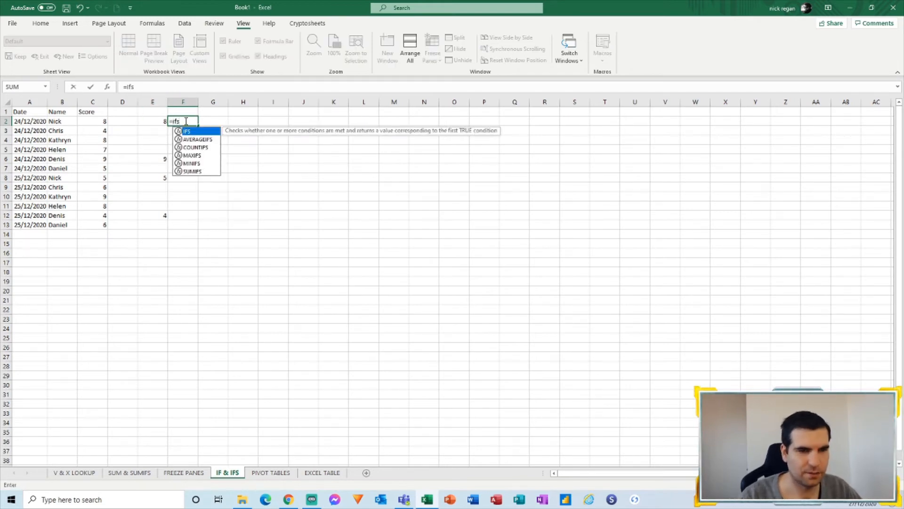
{"action": "type", "text": "("}
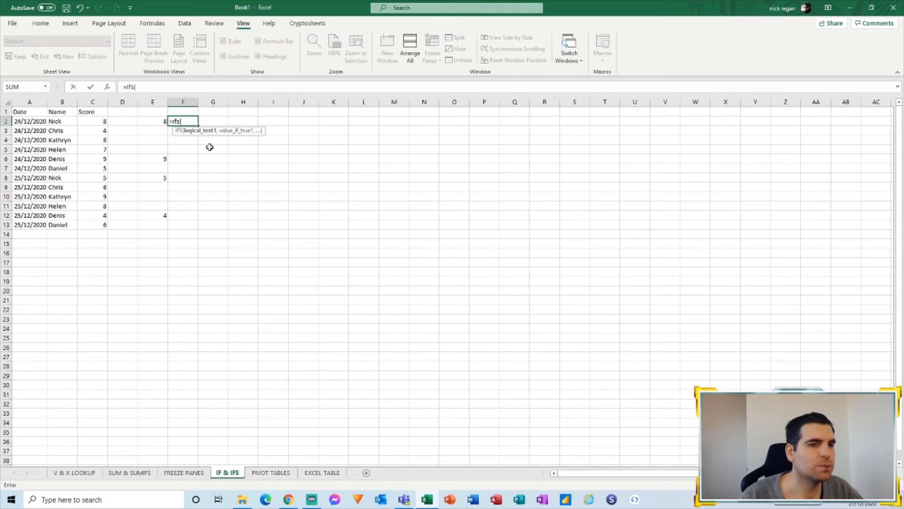
{"action": "left_click", "coordinate": [56, 122]}
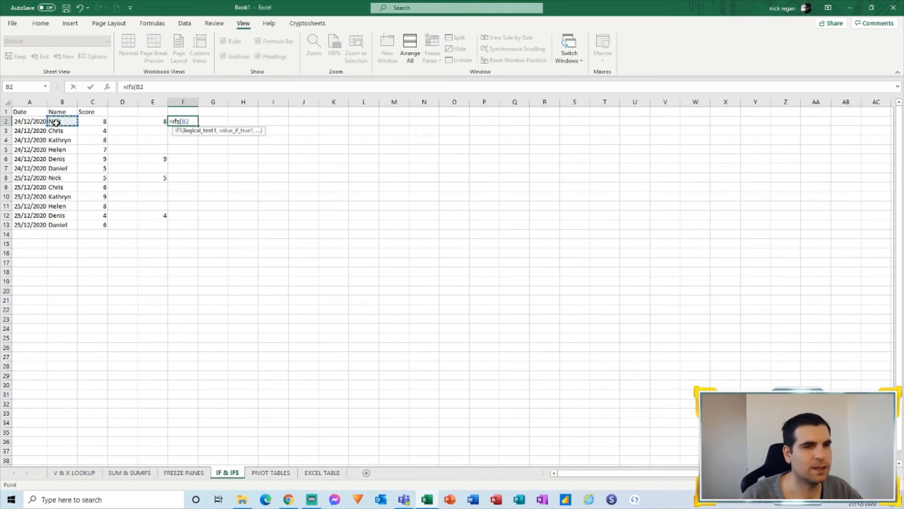
{"action": "type", "text": "=\""}
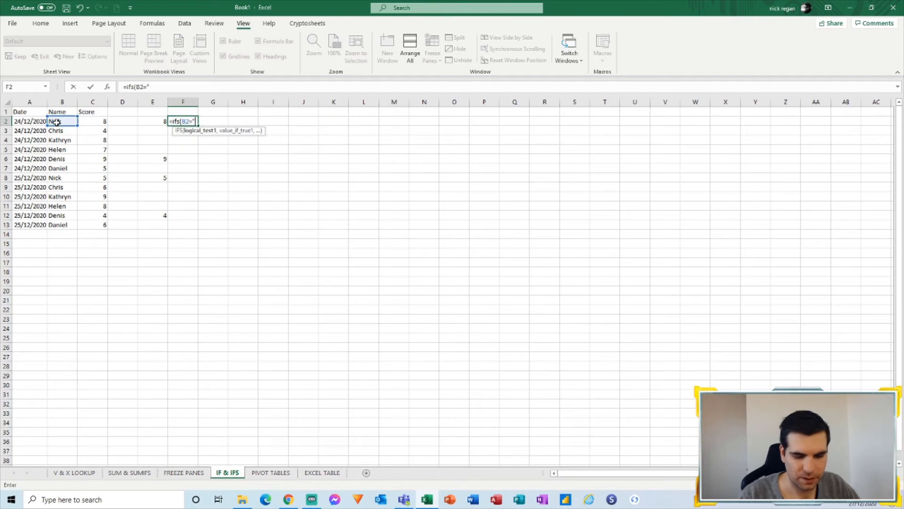
{"action": "type", "text": "Nick\""}
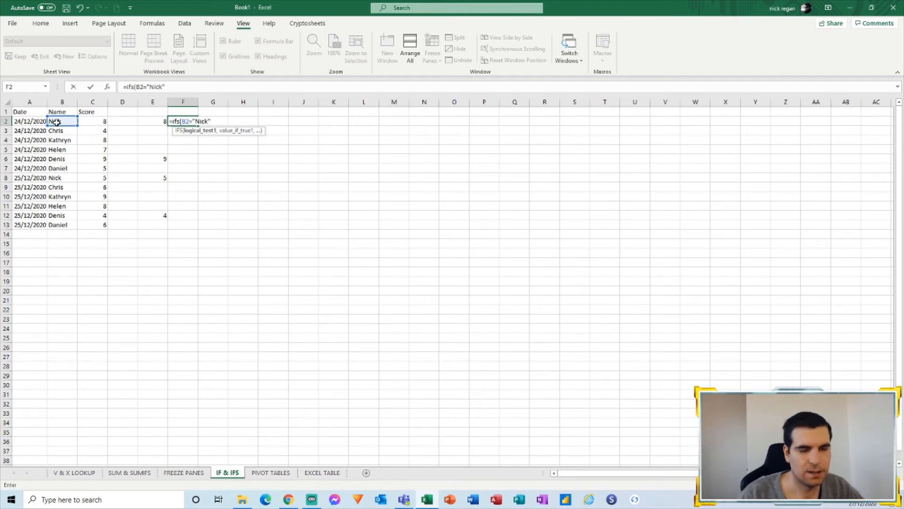
{"action": "type", "text": ","}
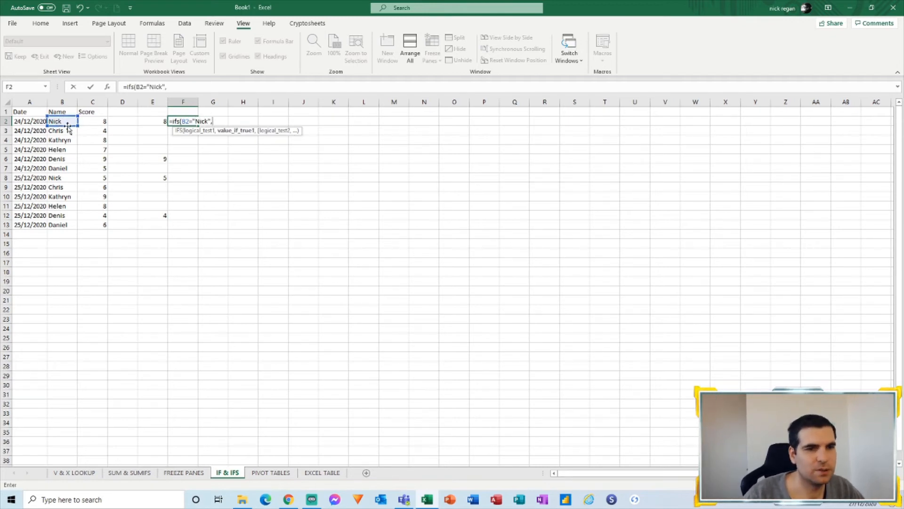
{"action": "left_click", "coordinate": [95, 122]}
{"action": "type", "text": ","}
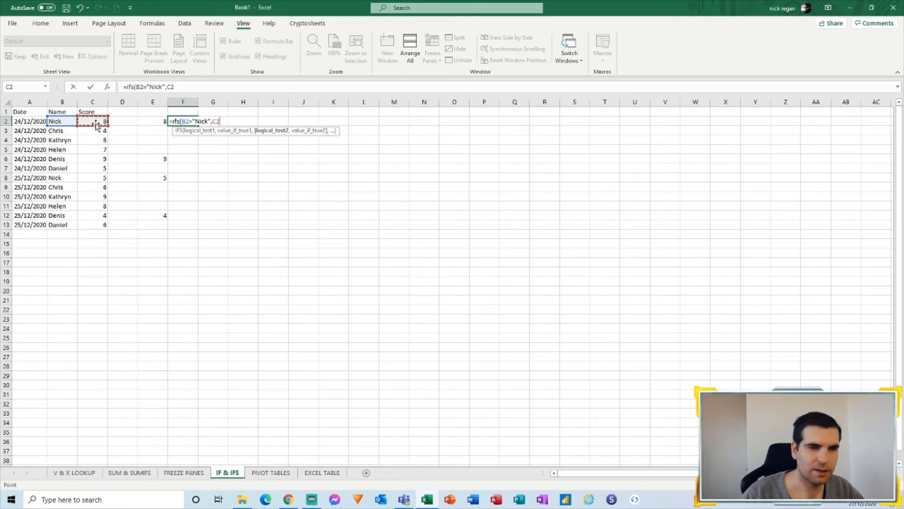
Add a second condition to the F2 IFS formula returning C2 when B2 equals the name listed in B3
{"action": "left_click", "coordinate": [70, 120]}
{"action": "type", "text": "="}
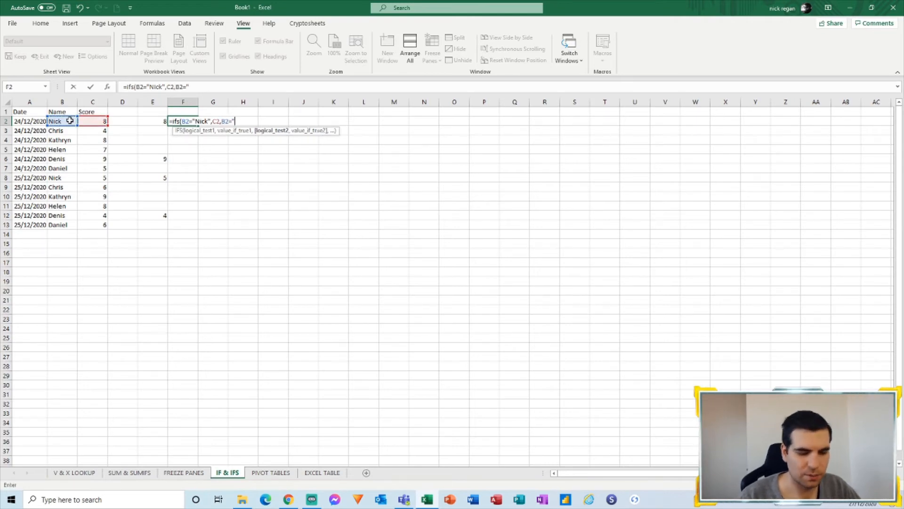
{"action": "type", "text": "\"Chris"}
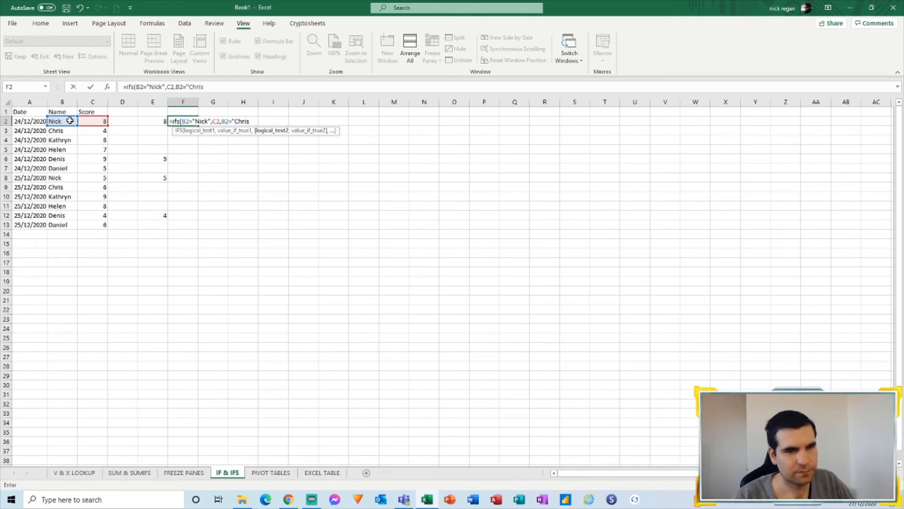
{"action": "type", "text": "\","}
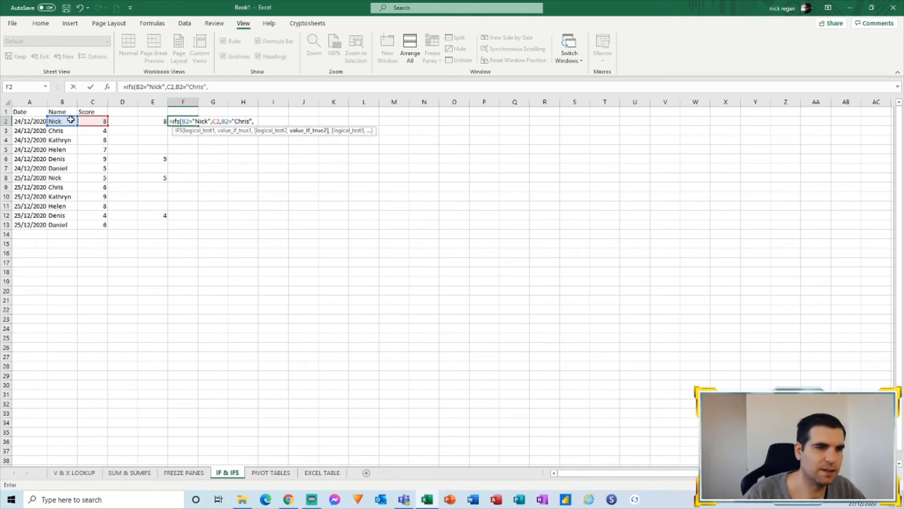
{"action": "left_click", "coordinate": [92, 122]}
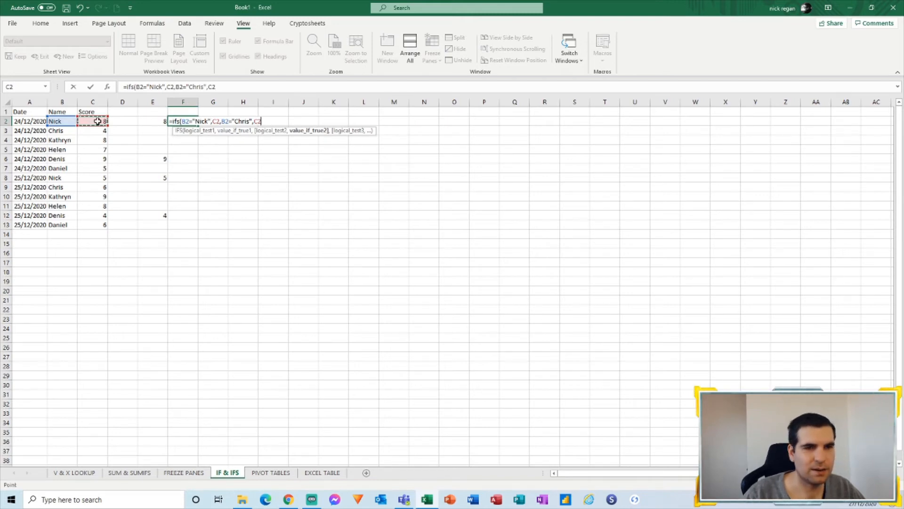
{"action": "type", "text": ","}
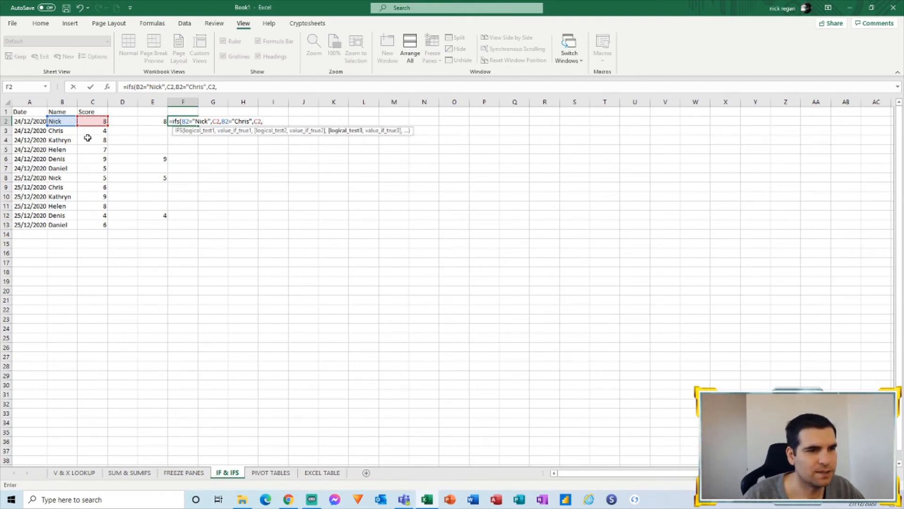
Add a third condition to the F2 IFS formula returning C2 when B2 equals the name listed in B6
{"action": "left_click", "coordinate": [60, 120]}
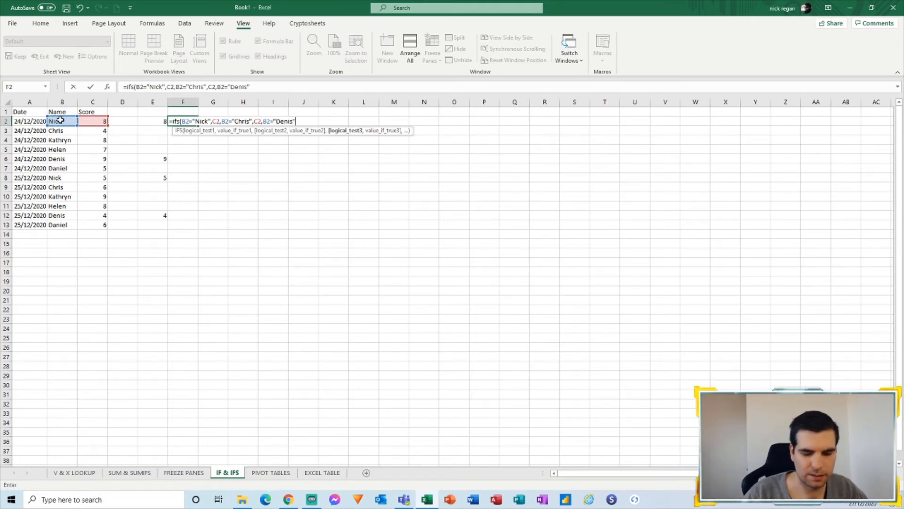
{"action": "type", "text": "=\"Denis\","}
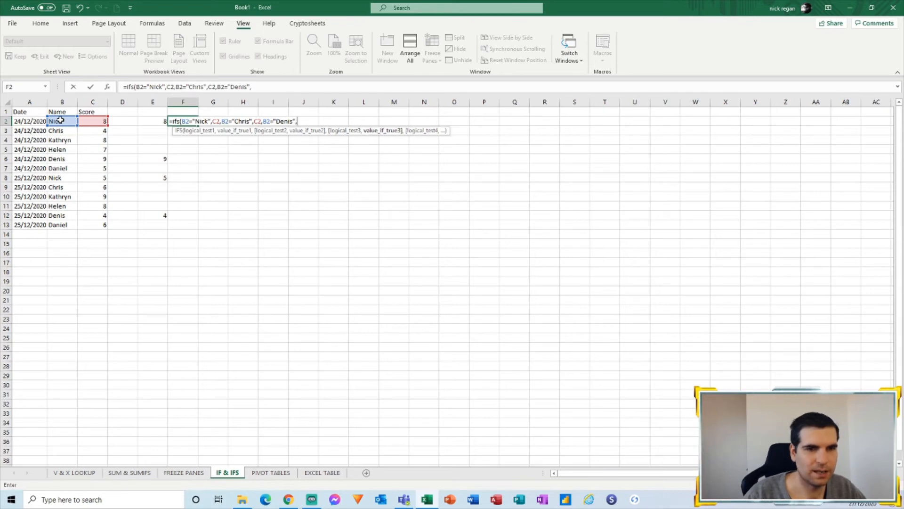
{"action": "left_click", "coordinate": [95, 122]}
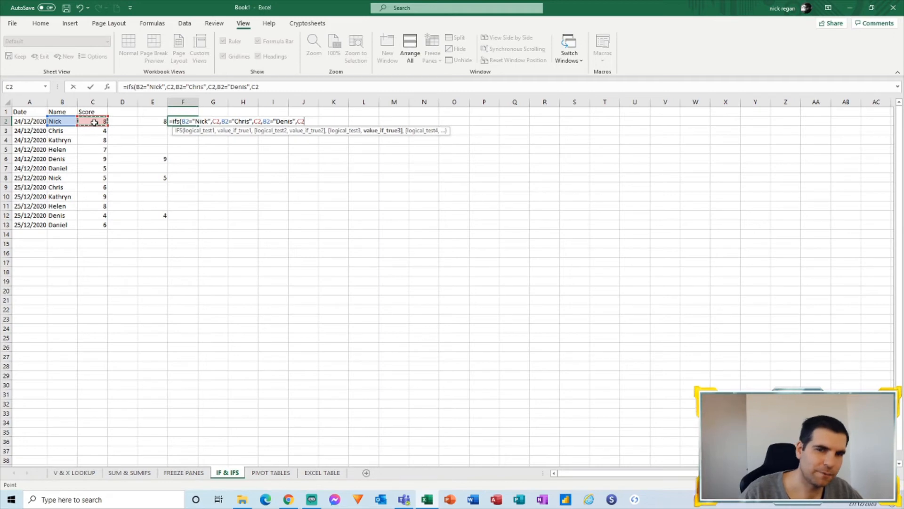
{"action": "type", "text": ","}
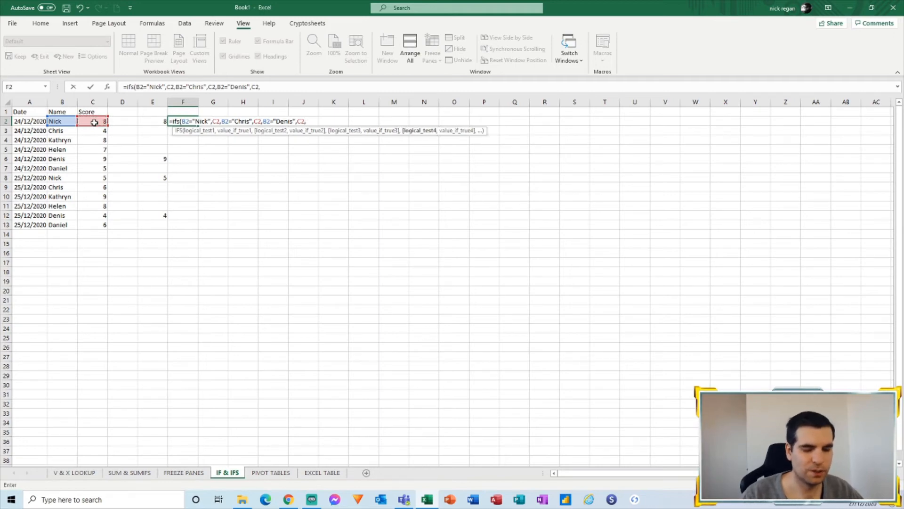
Finish the F2 IFS formula with a TRUE fallback condition that returns 0 and commit it
{"action": "type", "text": "TRUE"}
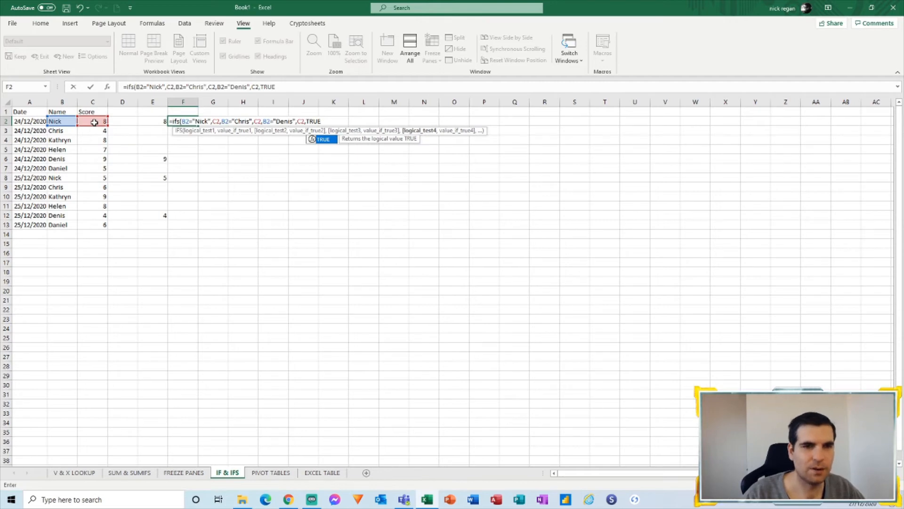
{"action": "type", "text": ","}
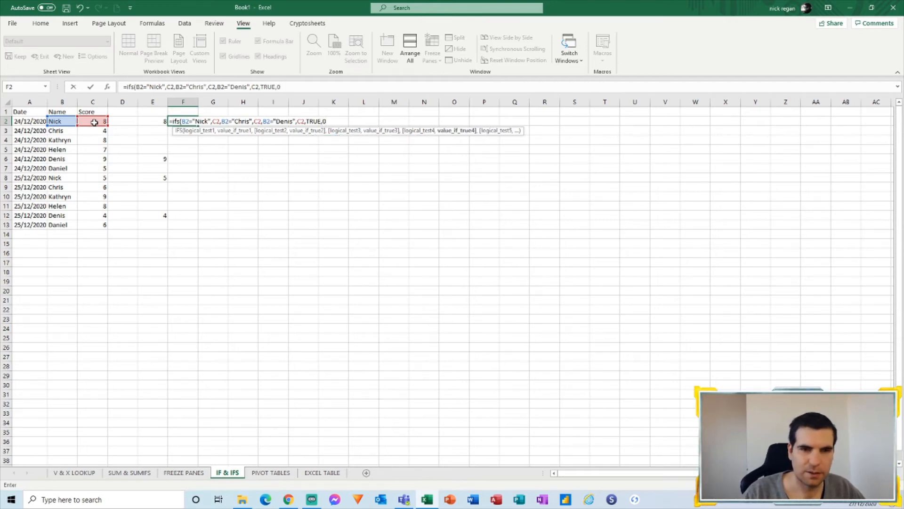
{"action": "type", "text": "0)"}
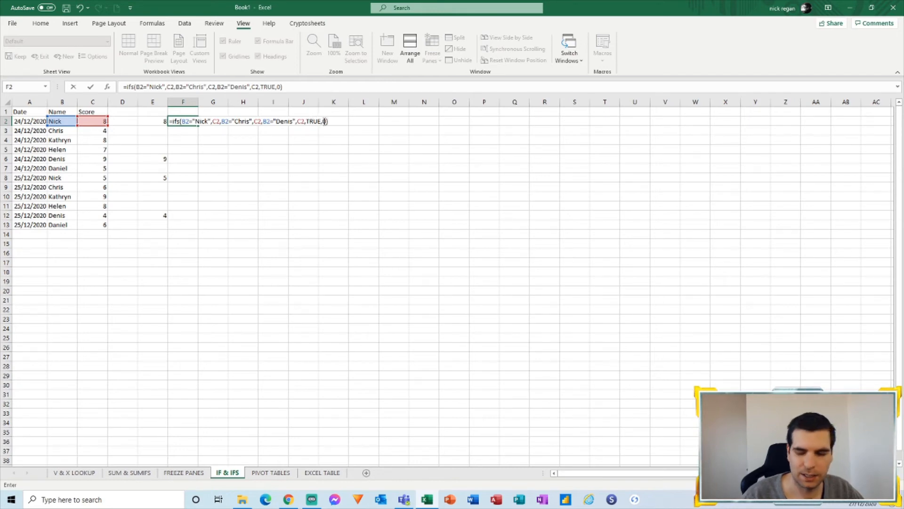
{"action": "key", "text": "Return"}
Fill the IFS formula from F2 down to F13
{"action": "left_click", "coordinate": [184, 122]}
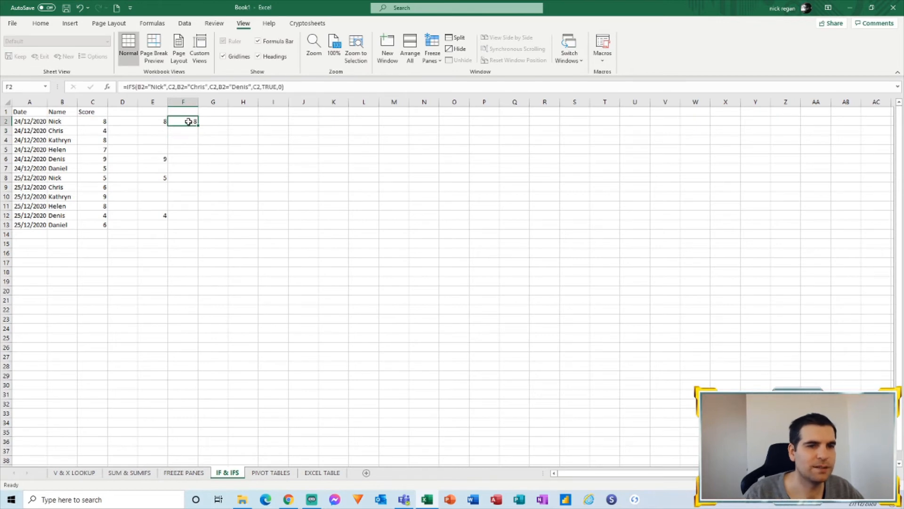
{"action": "left_click_drag", "start_coordinate": [198, 126], "coordinate": [205, 226]}
{"action": "left_click", "coordinate": [221, 148]}
Examine the IFS results in F2, F3, F6, F8, F9 and F12 and in the rows for the names not covered
{"action": "left_click", "coordinate": [186, 121]}
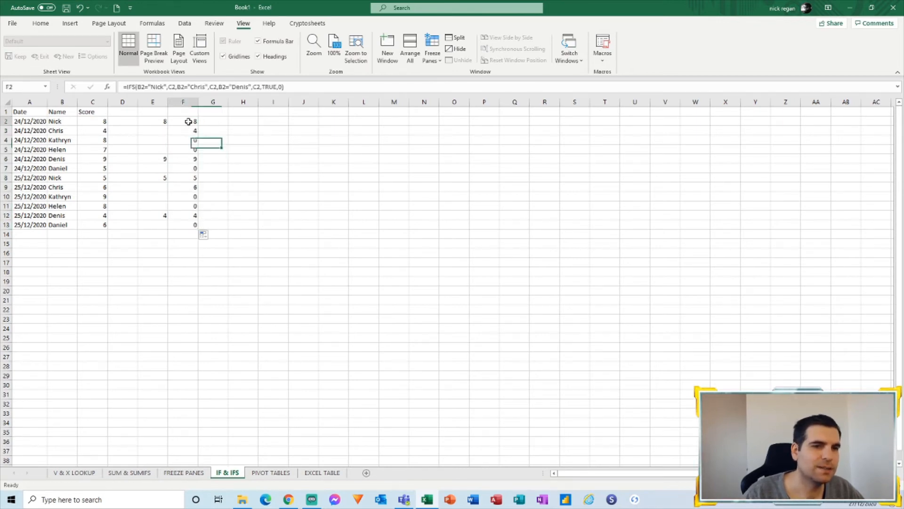
{"action": "left_click", "coordinate": [186, 130]}
{"action": "left_click", "coordinate": [186, 121]}
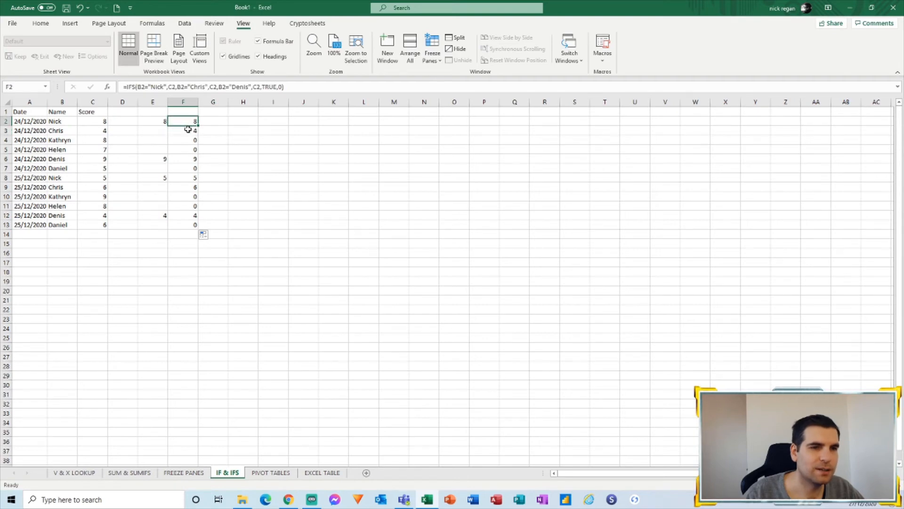
{"action": "left_click", "coordinate": [186, 130]}
{"action": "left_click", "coordinate": [187, 158]}
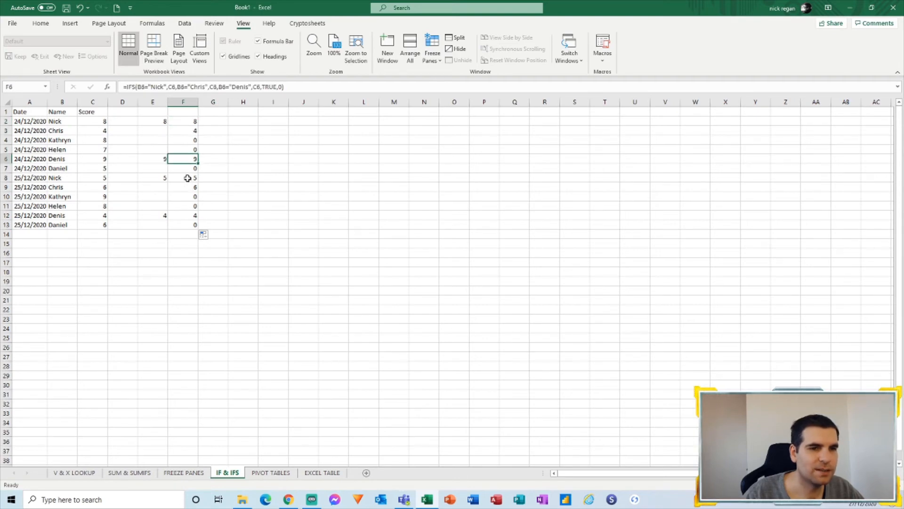
{"action": "left_click", "coordinate": [187, 177]}
{"action": "left_click", "coordinate": [186, 186]}
{"action": "left_click", "coordinate": [185, 215]}
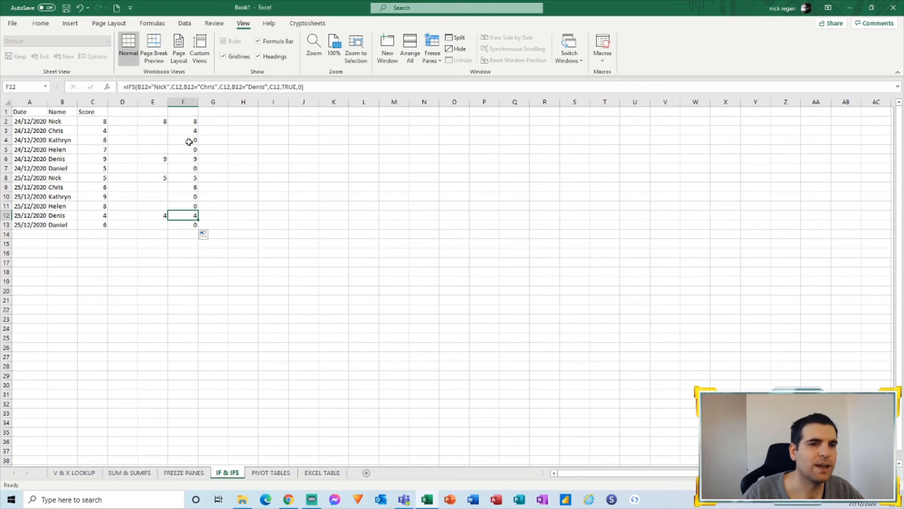
{"action": "left_click_drag", "start_coordinate": [187, 141], "coordinate": [189, 159]}
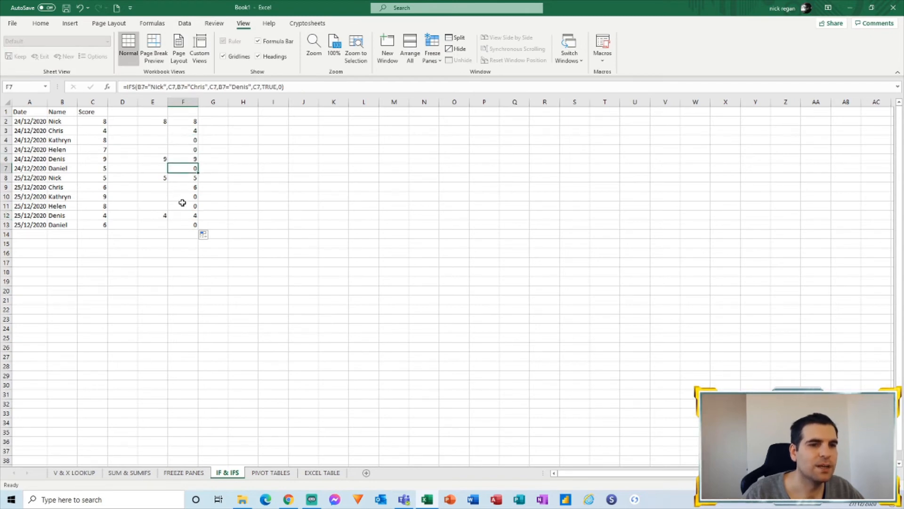
{"action": "left_click_drag", "start_coordinate": [184, 197], "coordinate": [185, 205]}
{"action": "left_click", "coordinate": [245, 201]}
{"action": "left_click", "coordinate": [193, 122]}
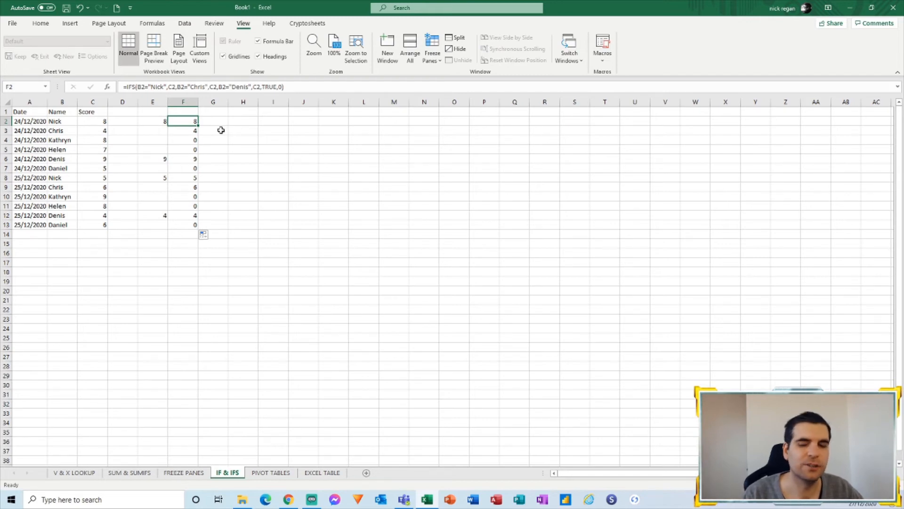
Go to the PIVOT TABLES sheet and autofit column A so the full dates fit
{"action": "left_click", "coordinate": [265, 474]}
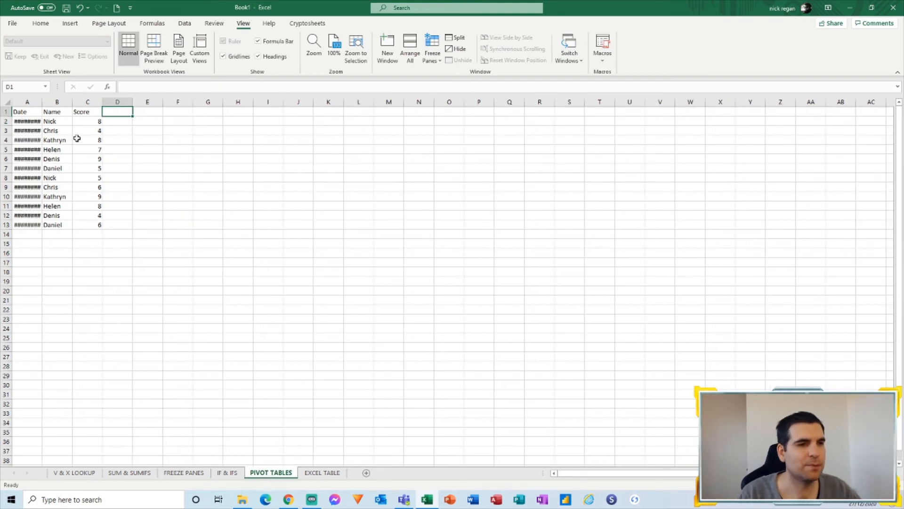
{"action": "double_click", "coordinate": [43, 102]}
{"action": "left_click", "coordinate": [212, 159]}
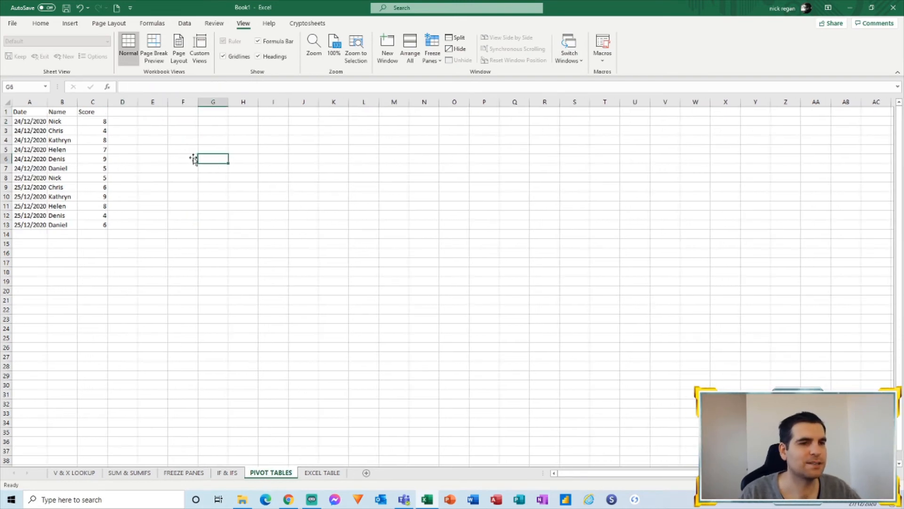
{"action": "left_click", "coordinate": [144, 121]}
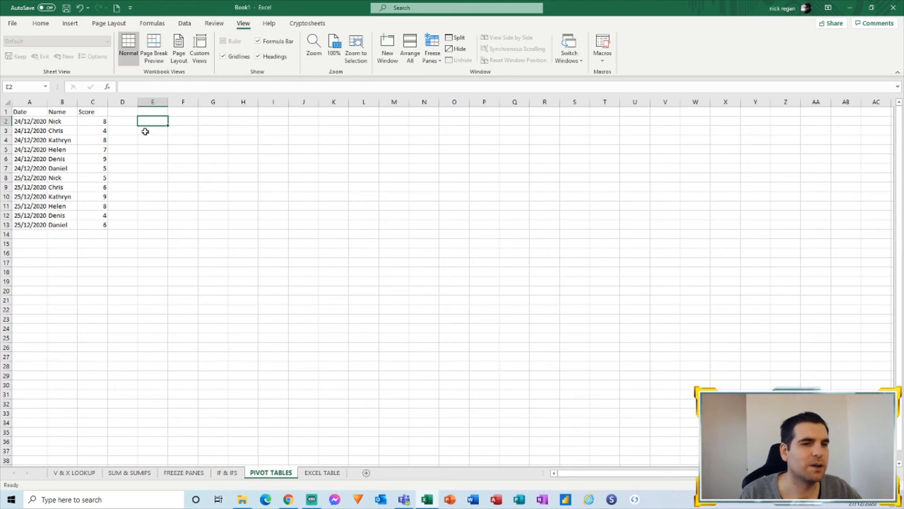
{"action": "left_click", "coordinate": [56, 122]}
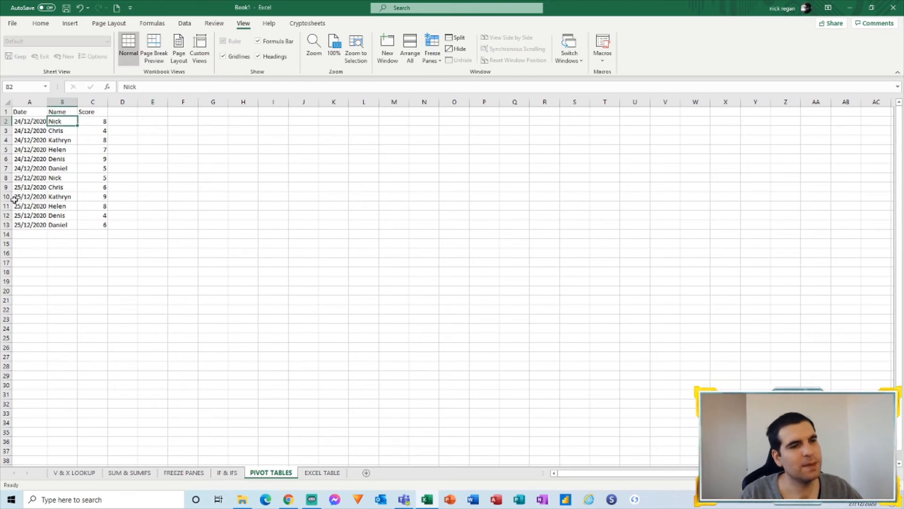
{"action": "left_click_drag", "start_coordinate": [19, 112], "coordinate": [105, 226]}
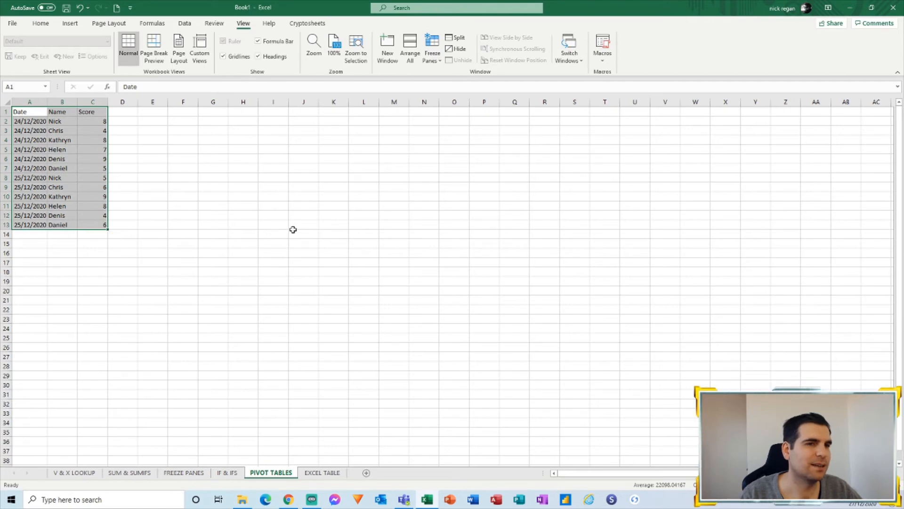
{"action": "left_click", "coordinate": [68, 25]}
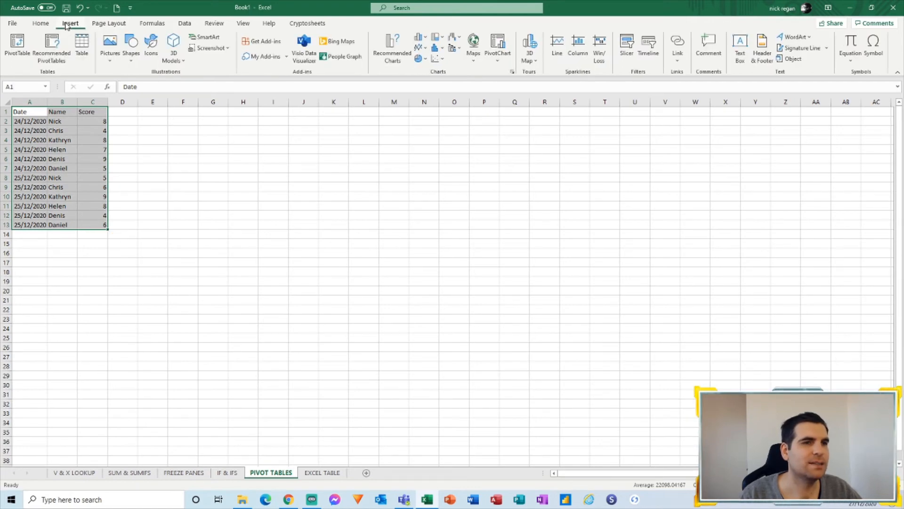
{"action": "left_click", "coordinate": [17, 45]}
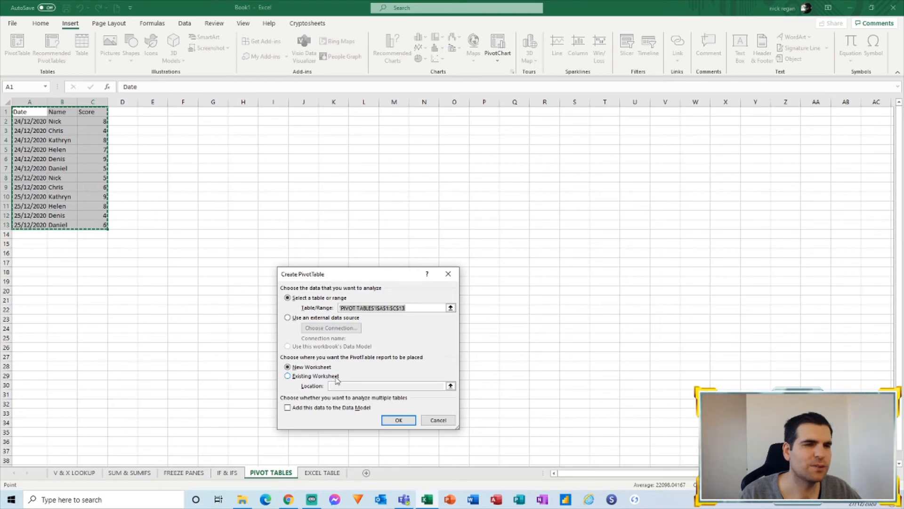
{"action": "left_click", "coordinate": [438, 420]}
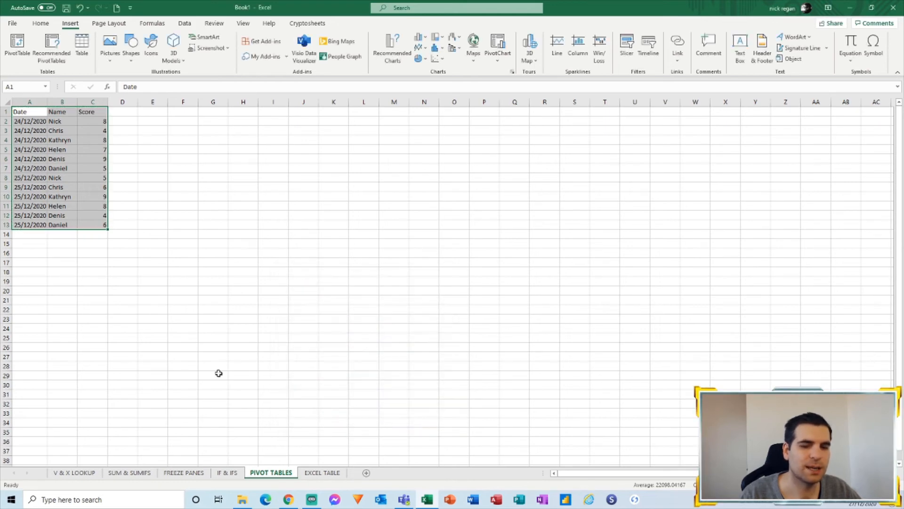
Create a PivotTable from A1:C13 at E1 of the existing worksheet, with Name as rows and the sum of Score as values
{"action": "left_click", "coordinate": [155, 113]}
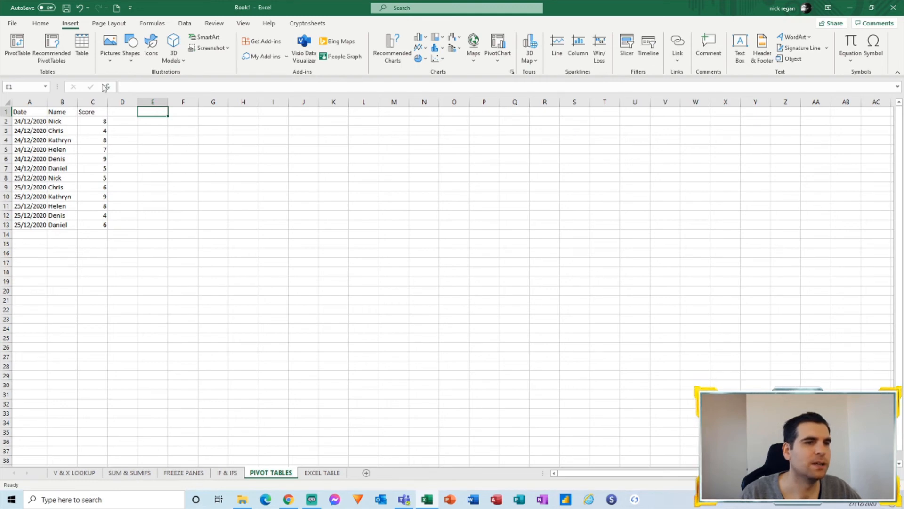
{"action": "left_click", "coordinate": [17, 44]}
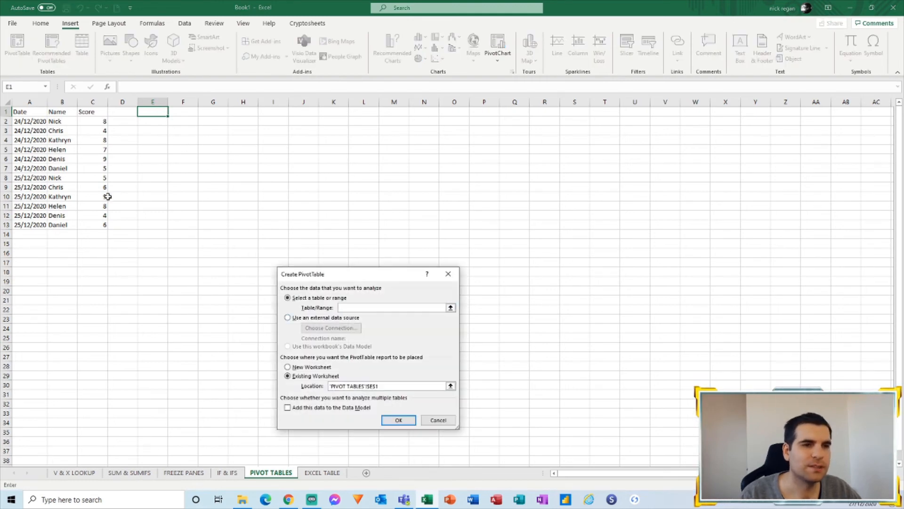
{"action": "left_click_drag", "start_coordinate": [356, 276], "coordinate": [281, 170]}
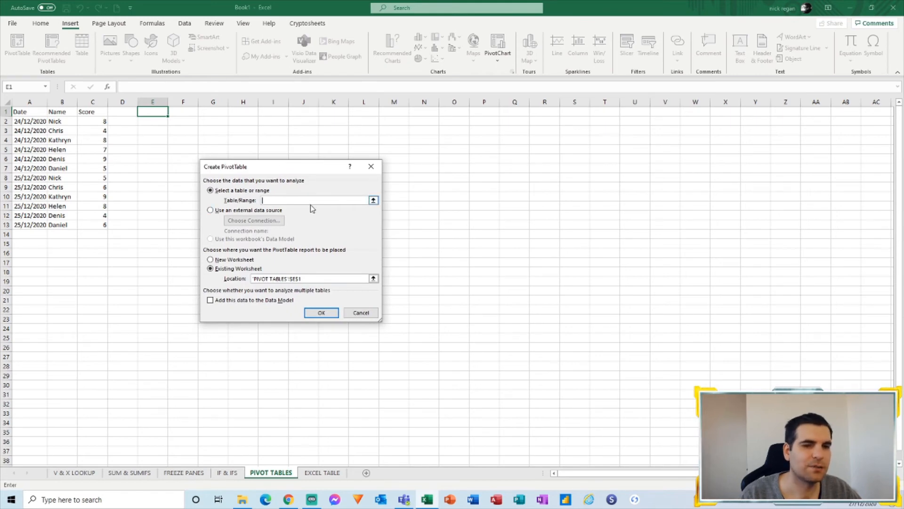
{"action": "left_click_drag", "start_coordinate": [18, 112], "coordinate": [92, 226]}
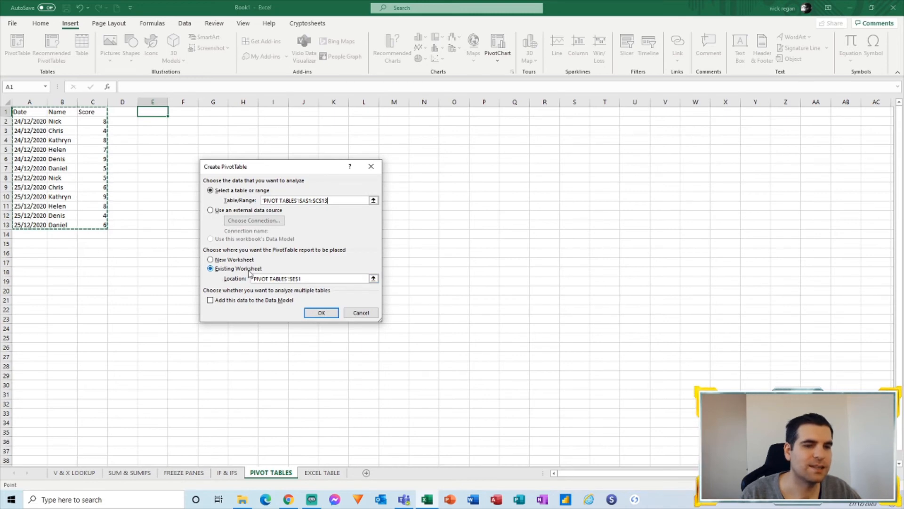
{"action": "left_click", "coordinate": [320, 314]}
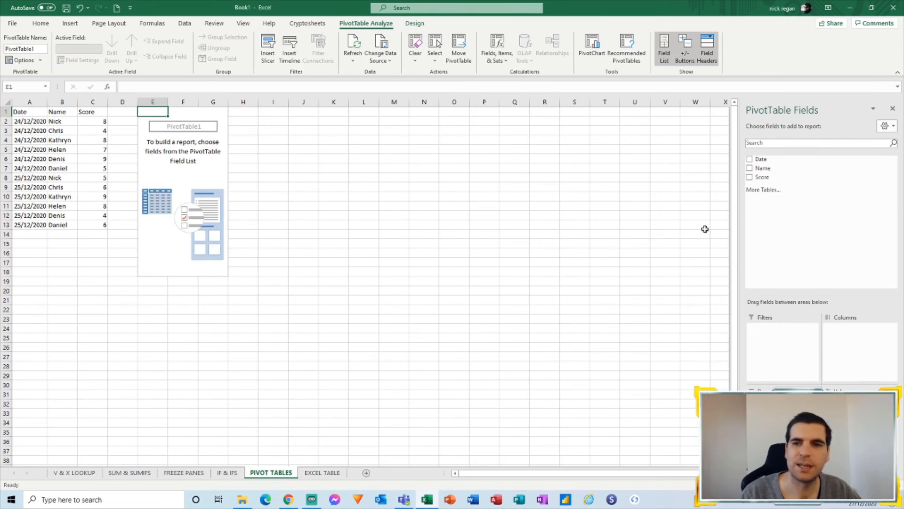
{"action": "left_click", "coordinate": [750, 168]}
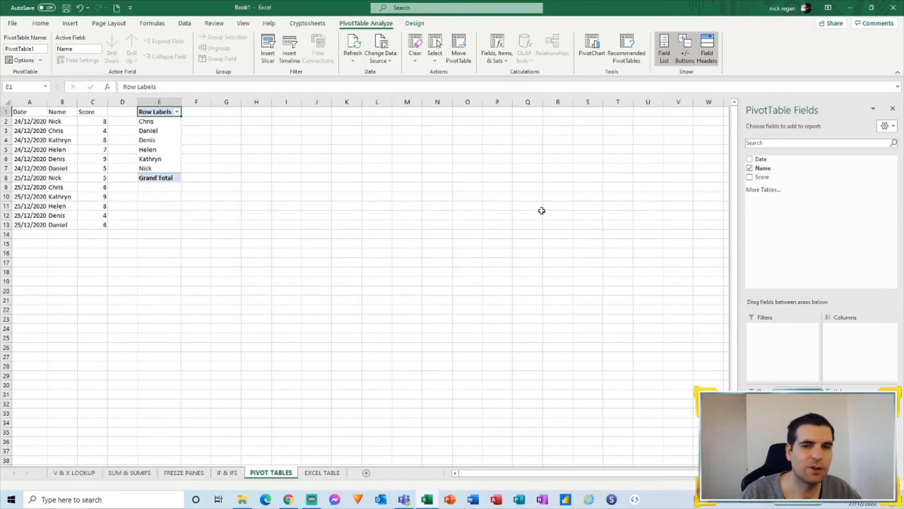
{"action": "left_click", "coordinate": [750, 177]}
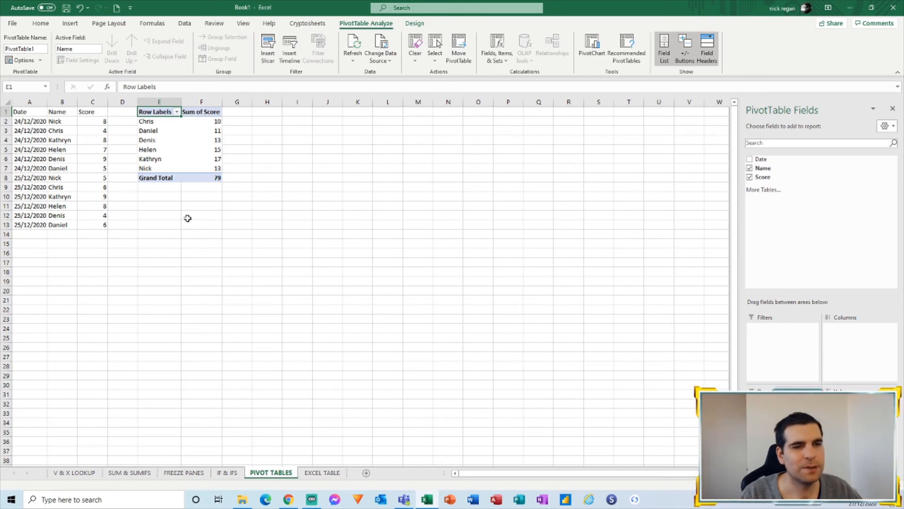
Insert a PivotChart from A1:C13 at E10 of the existing worksheet and move the empty chart closer to the PivotTables
{"action": "left_click", "coordinate": [153, 198]}
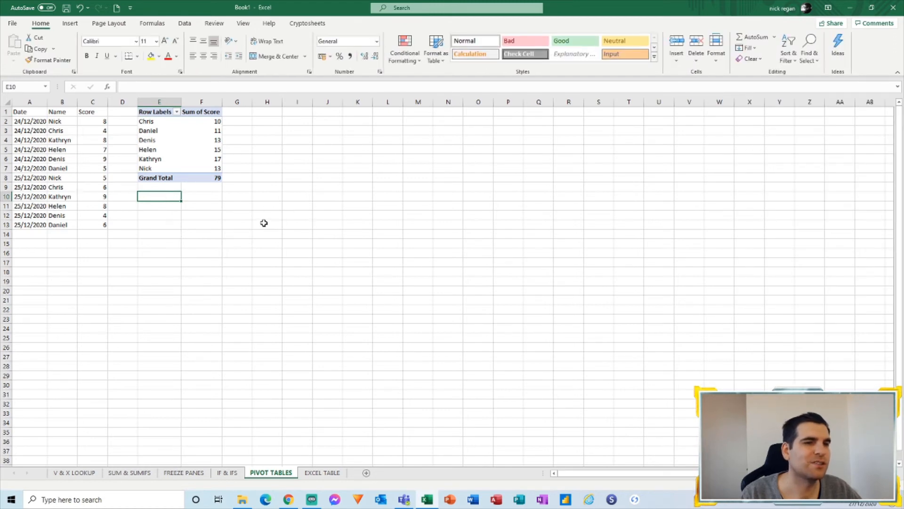
{"action": "left_click", "coordinate": [70, 23]}
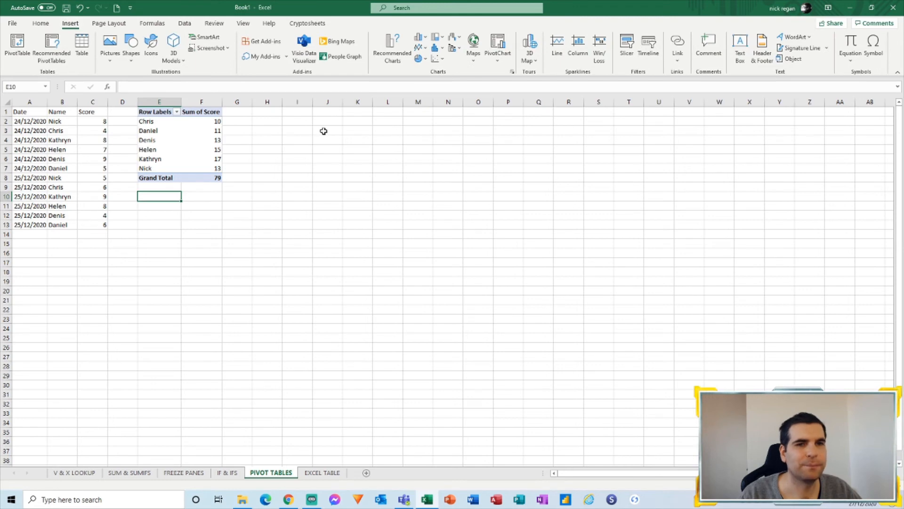
{"action": "left_click", "coordinate": [498, 47]}
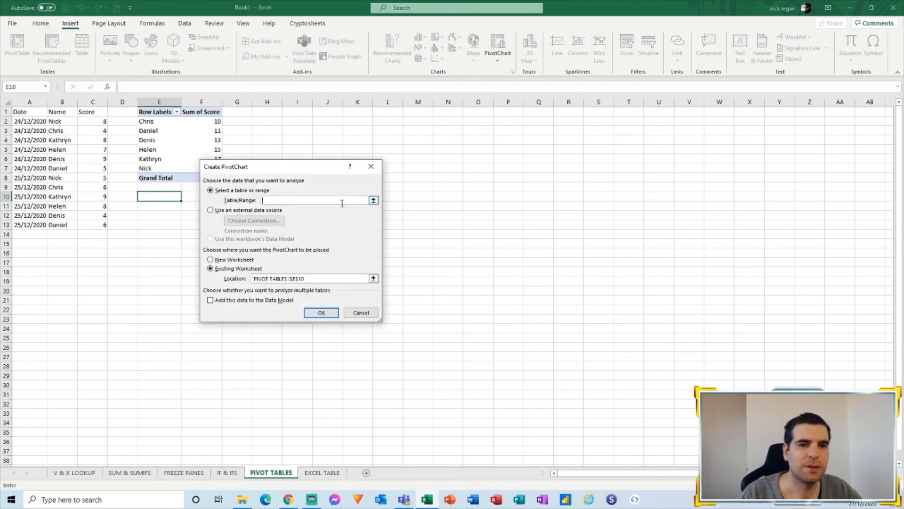
{"action": "left_click_drag", "start_coordinate": [22, 111], "coordinate": [106, 225]}
{"action": "left_click", "coordinate": [321, 313]}
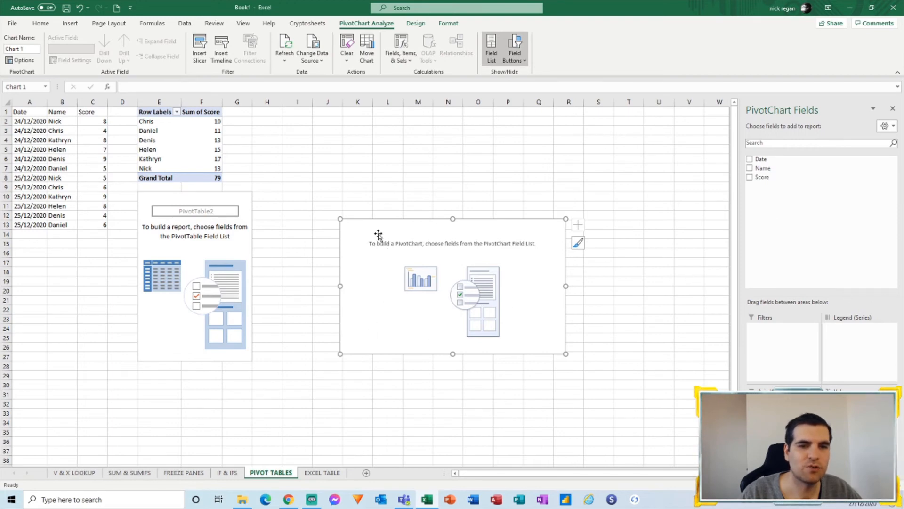
{"action": "left_click_drag", "start_coordinate": [377, 232], "coordinate": [318, 169]}
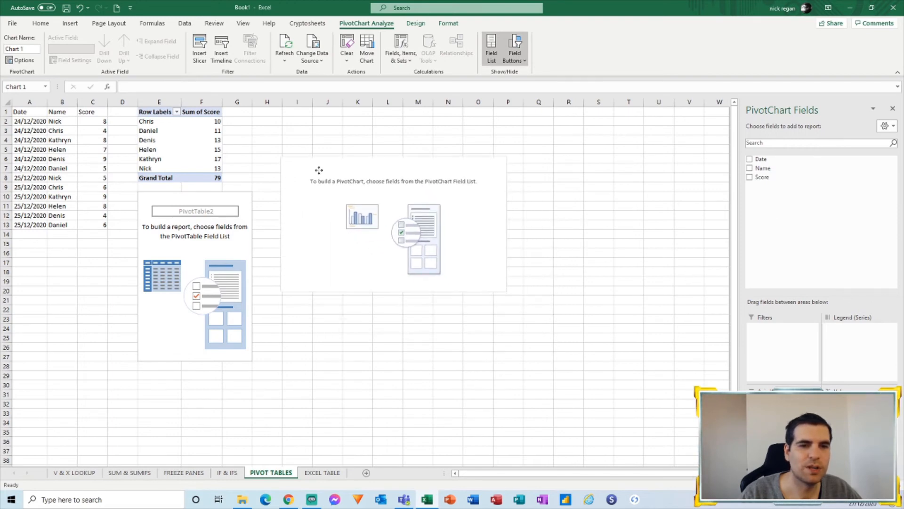
Chart the sum of Score by Name in the PivotChart and place the chart directly beside the PivotTables
{"action": "left_click", "coordinate": [756, 168]}
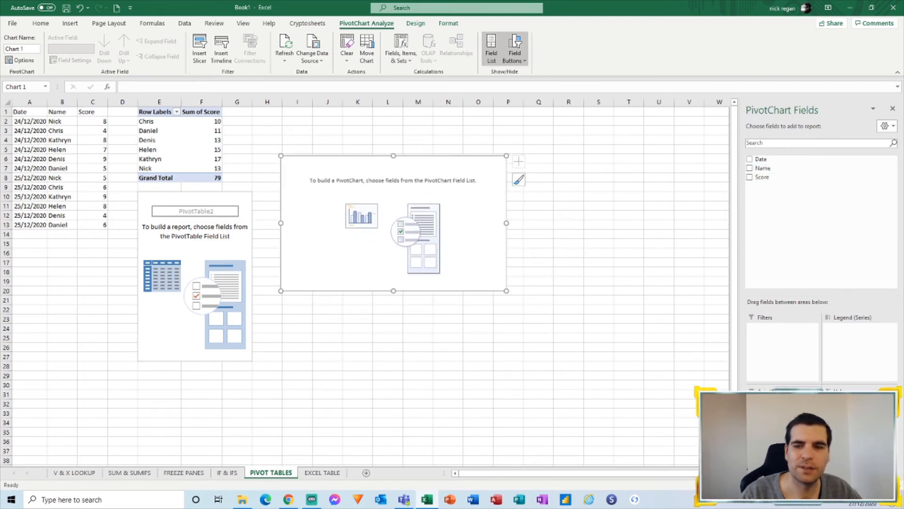
{"action": "left_click", "coordinate": [762, 177]}
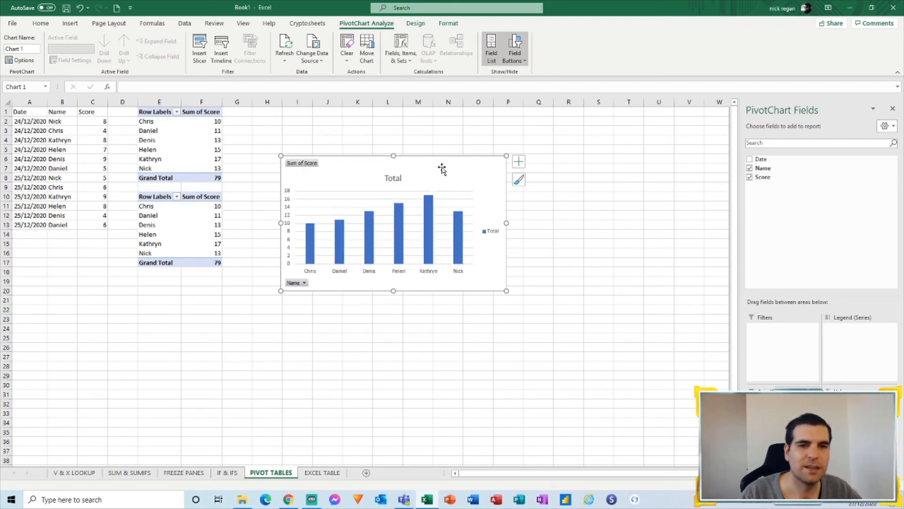
{"action": "left_click_drag", "start_coordinate": [440, 167], "coordinate": [395, 141]}
{"action": "left_click", "coordinate": [327, 300]}
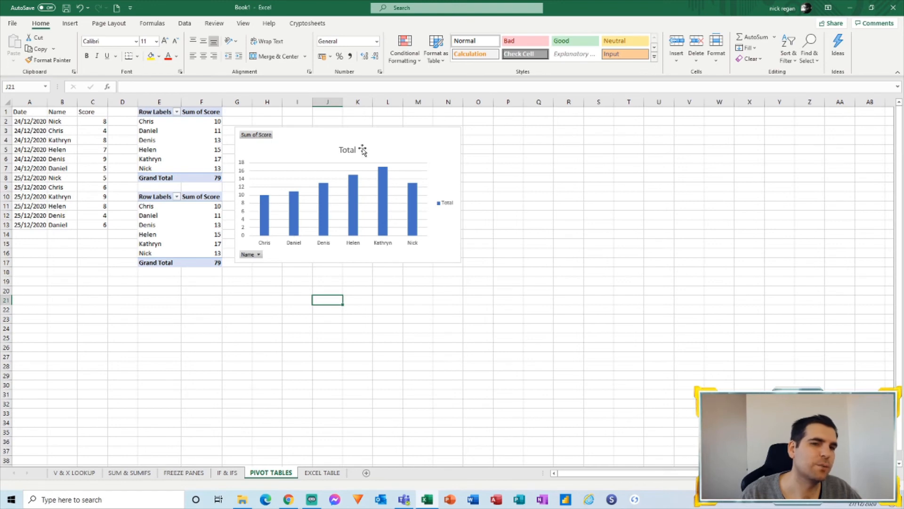
{"action": "mouse_move", "coordinate": [383, 183]}
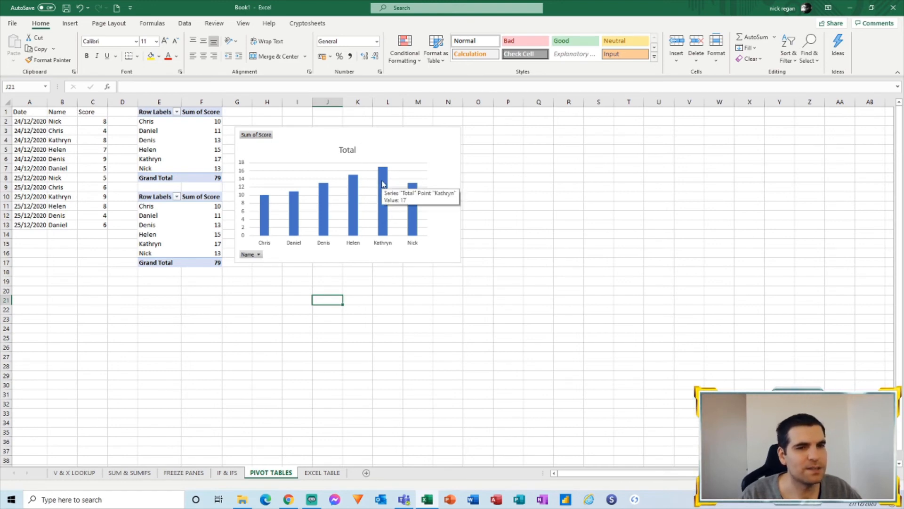
{"action": "mouse_move", "coordinate": [388, 142]}
{"action": "left_mouse_down"}
{"action": "mouse_move", "coordinate": [396, 132]}
{"action": "mouse_move", "coordinate": [387, 127]}
{"action": "left_mouse_up"}
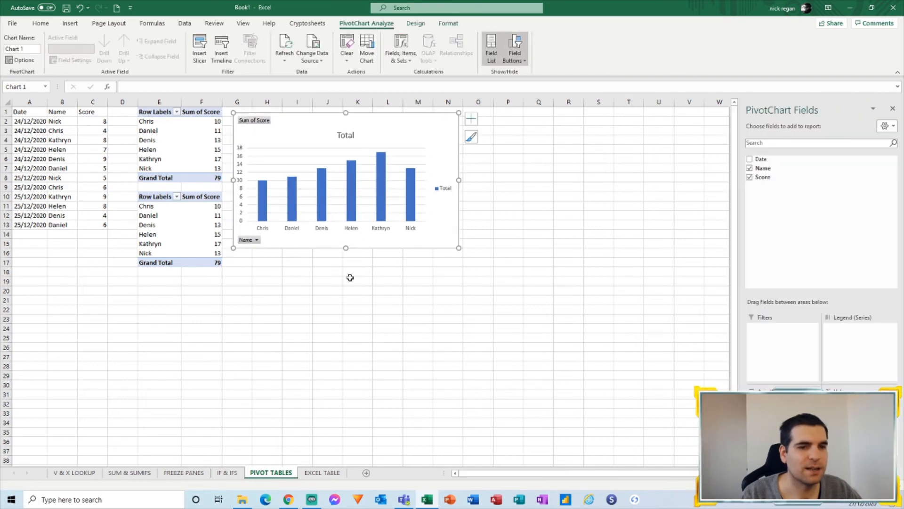
{"action": "left_click", "coordinate": [258, 281]}
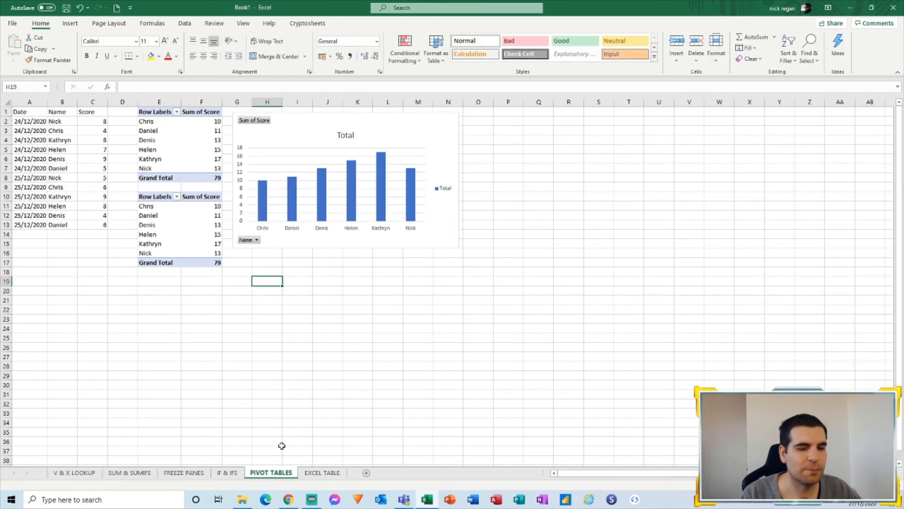
Go to the EXCEL TABLE sheet and examine the dates, names and scores in A1:C13
{"action": "left_click", "coordinate": [322, 473]}
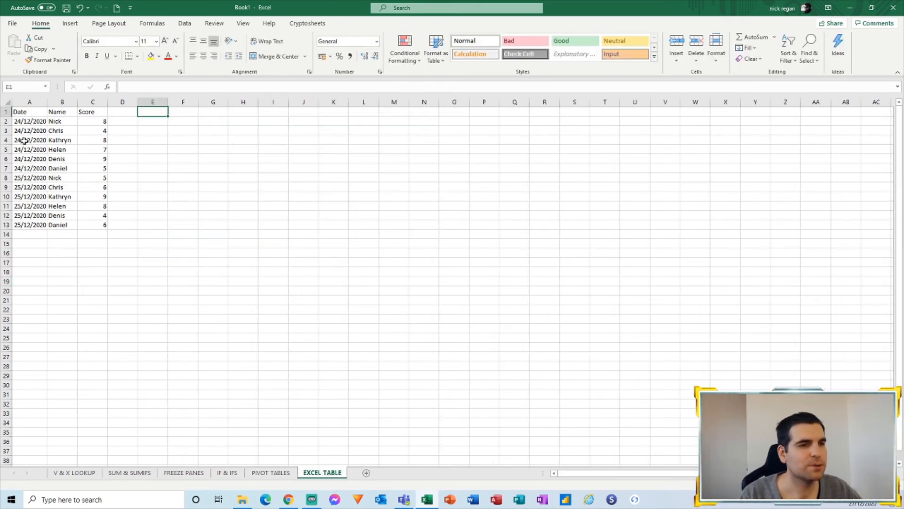
{"action": "left_click", "coordinate": [42, 130]}
{"action": "left_click_drag", "start_coordinate": [37, 112], "coordinate": [106, 227]}
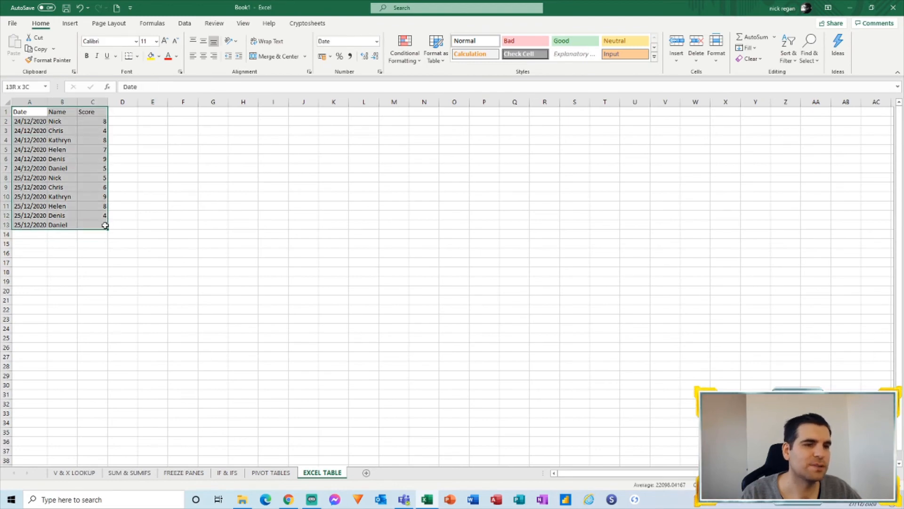
{"action": "left_click", "coordinate": [208, 197]}
{"action": "left_click", "coordinate": [66, 140]}
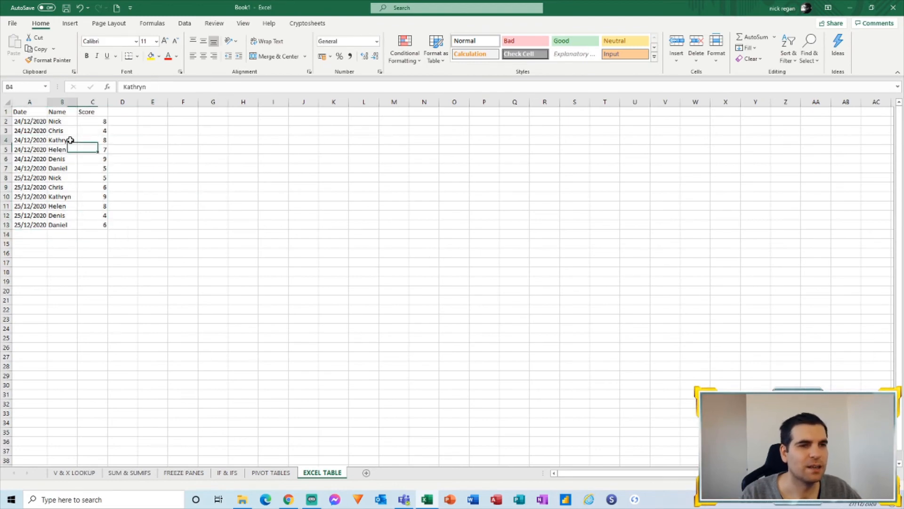
{"action": "left_click", "coordinate": [65, 122]}
{"action": "left_click", "coordinate": [61, 140]}
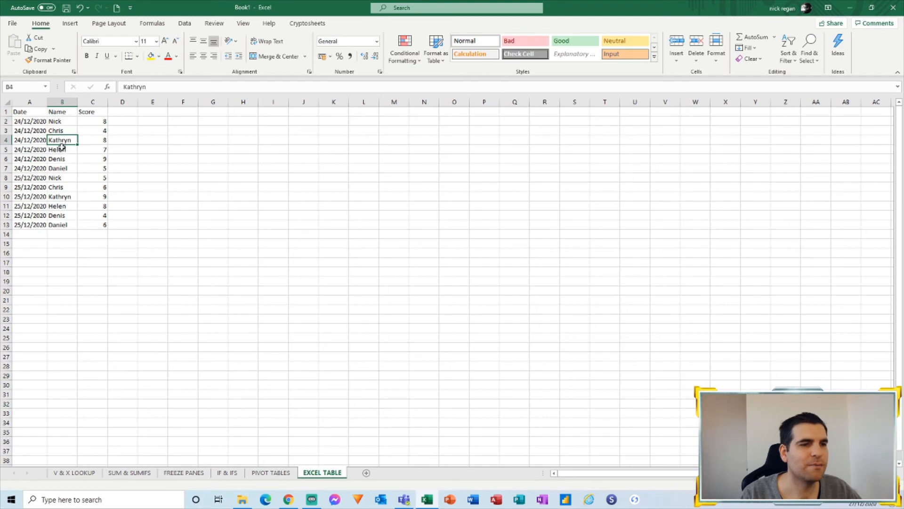
{"action": "left_click", "coordinate": [60, 159]}
{"action": "left_click", "coordinate": [64, 179]}
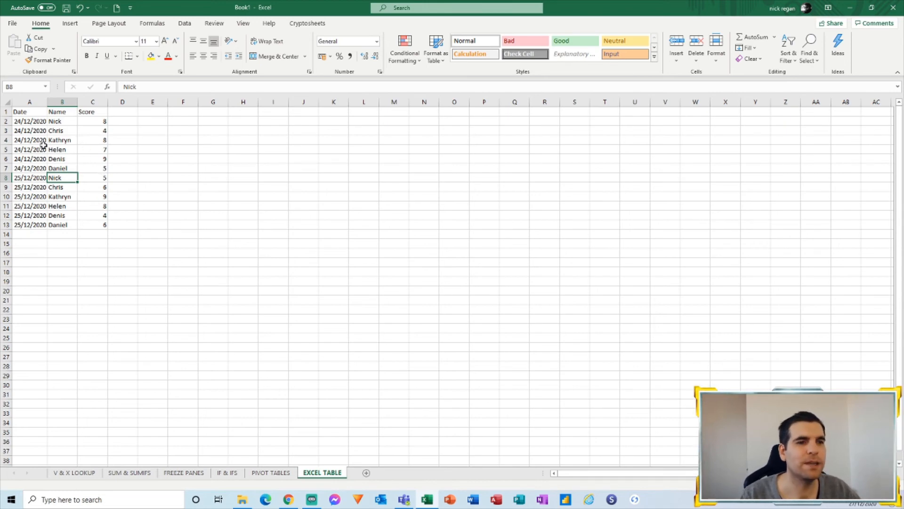
{"action": "left_click", "coordinate": [45, 127]}
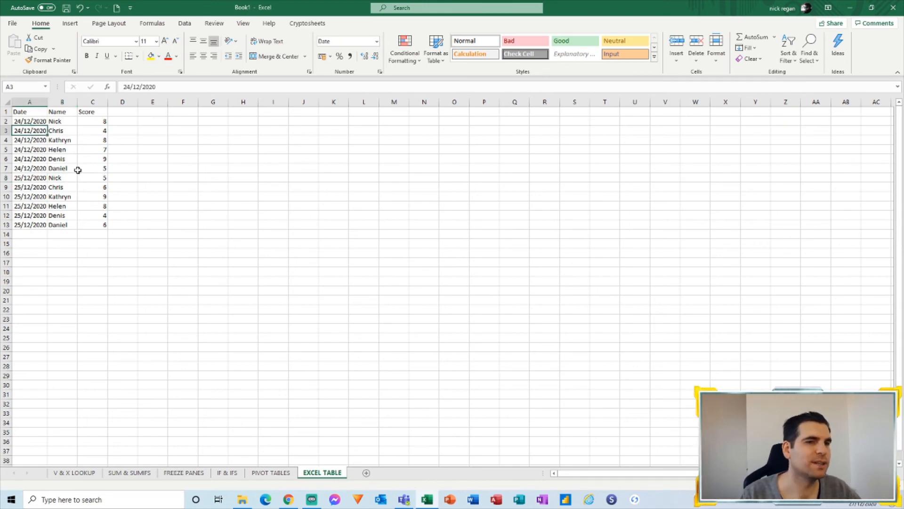
Format A1:C13 as a table with headers in a black Medium style with banded rows
{"action": "left_click", "coordinate": [57, 149]}
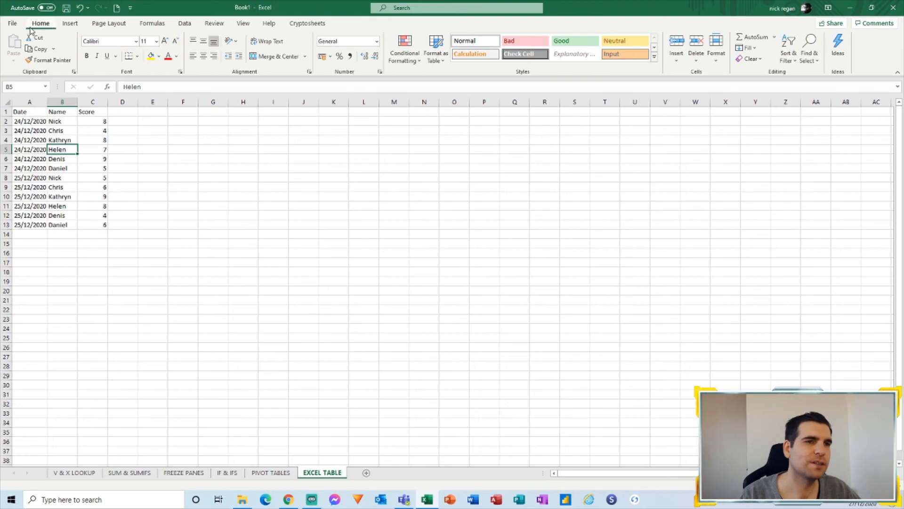
{"action": "left_click", "coordinate": [442, 68]}
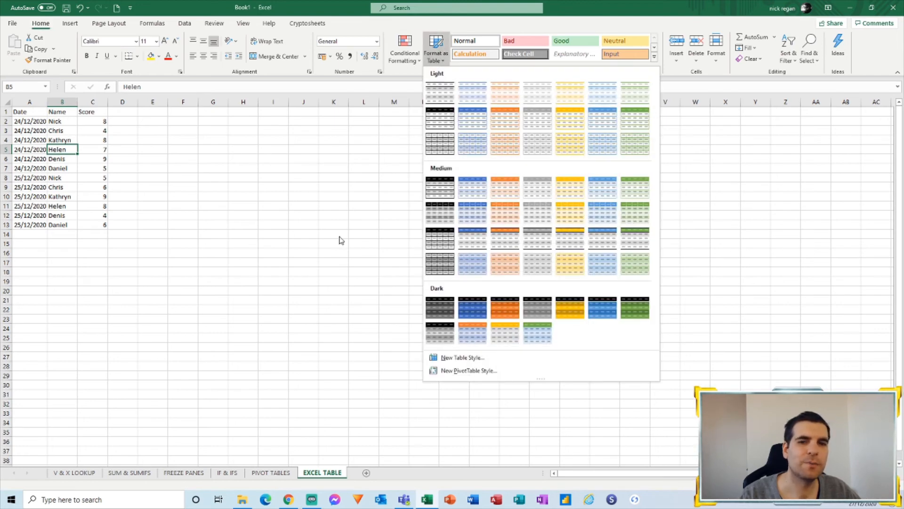
{"action": "left_click", "coordinate": [443, 243]}
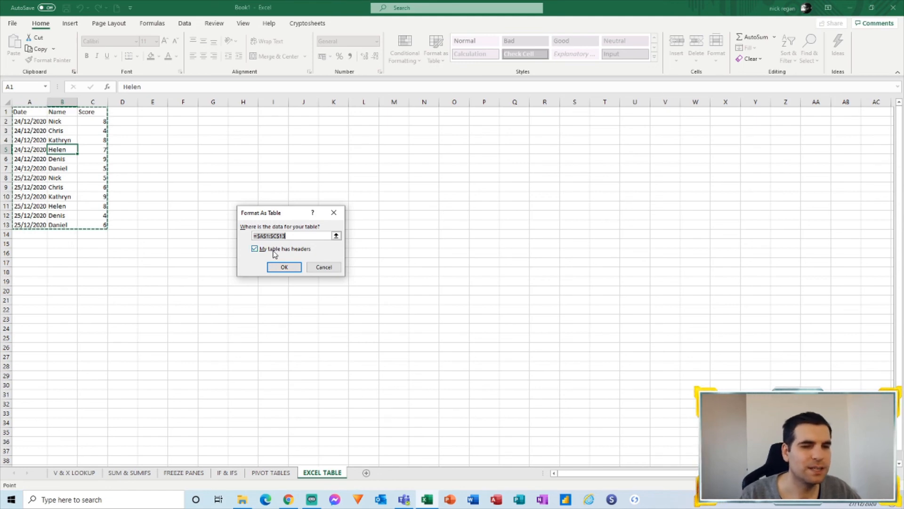
{"action": "left_click", "coordinate": [254, 249]}
{"action": "left_click", "coordinate": [255, 249]}
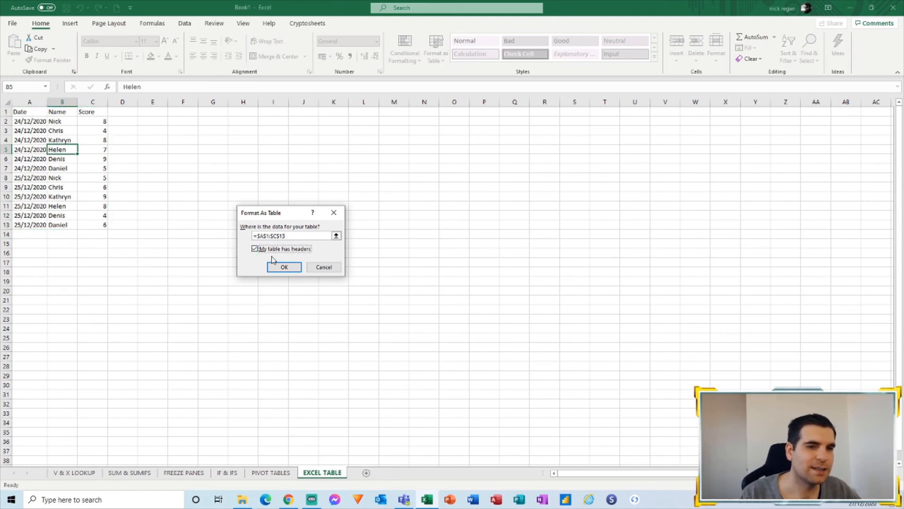
{"action": "left_click", "coordinate": [284, 267]}
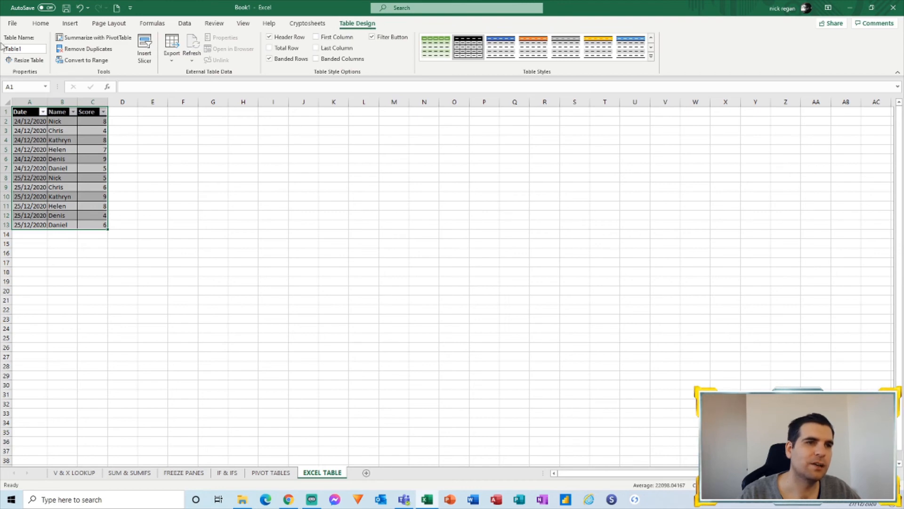
Rename the new table as Scores
{"action": "left_click", "coordinate": [30, 50]}
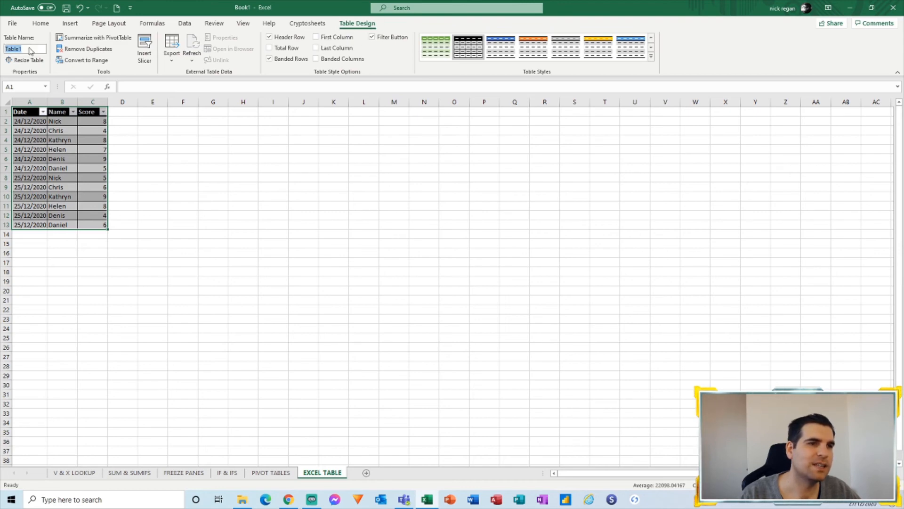
{"action": "type", "text": "Scores"}
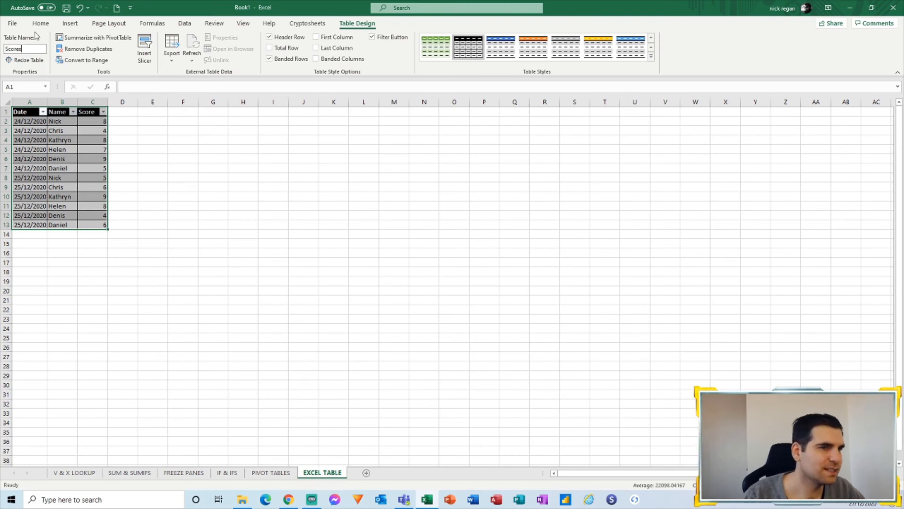
{"action": "left_click", "coordinate": [147, 142]}
{"action": "left_click", "coordinate": [70, 148]}
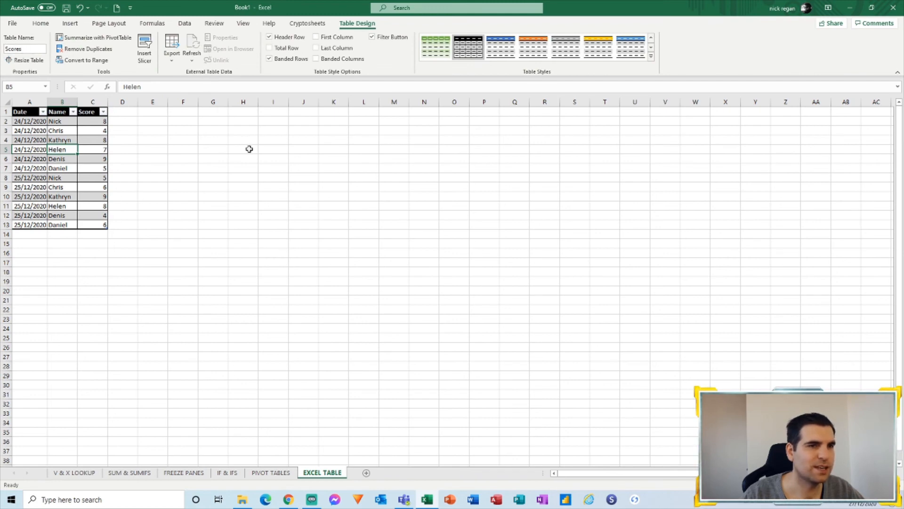
{"action": "left_click", "coordinate": [140, 138]}
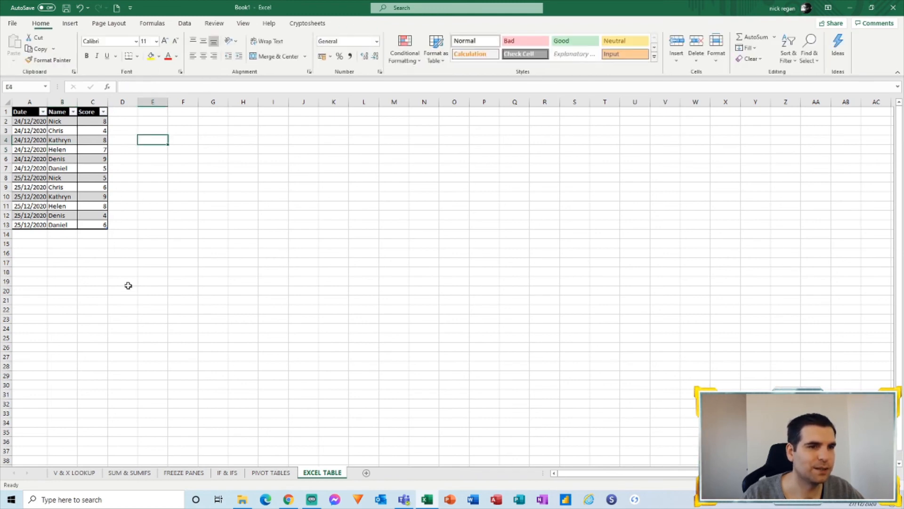
{"action": "left_click", "coordinate": [44, 236]}
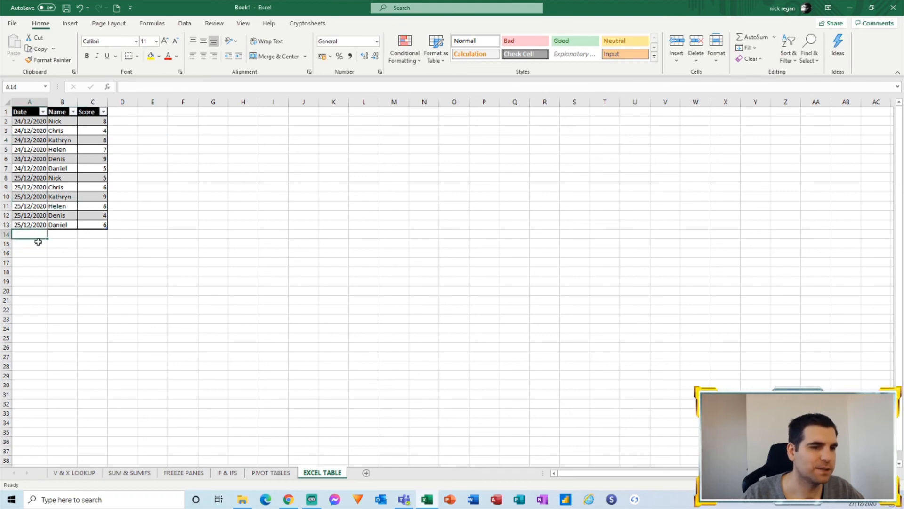
{"action": "left_click", "coordinate": [161, 169]}
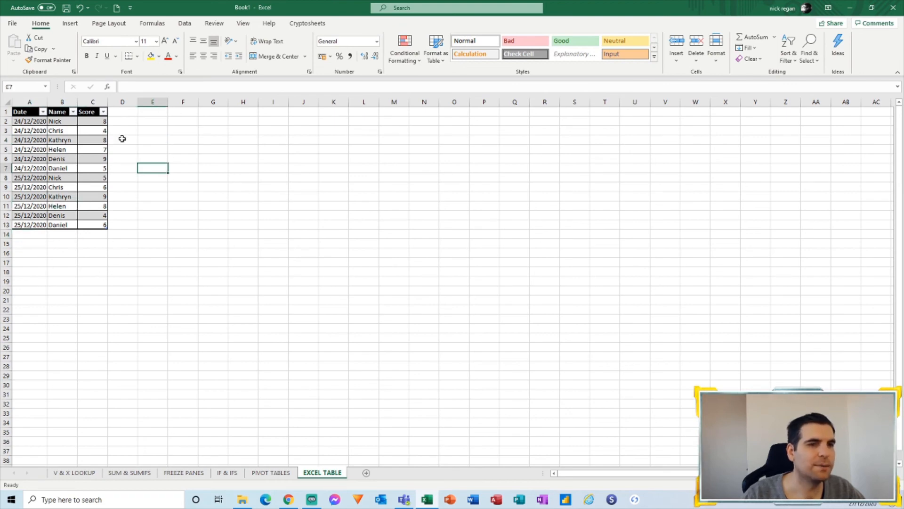
{"action": "left_click", "coordinate": [160, 119]}
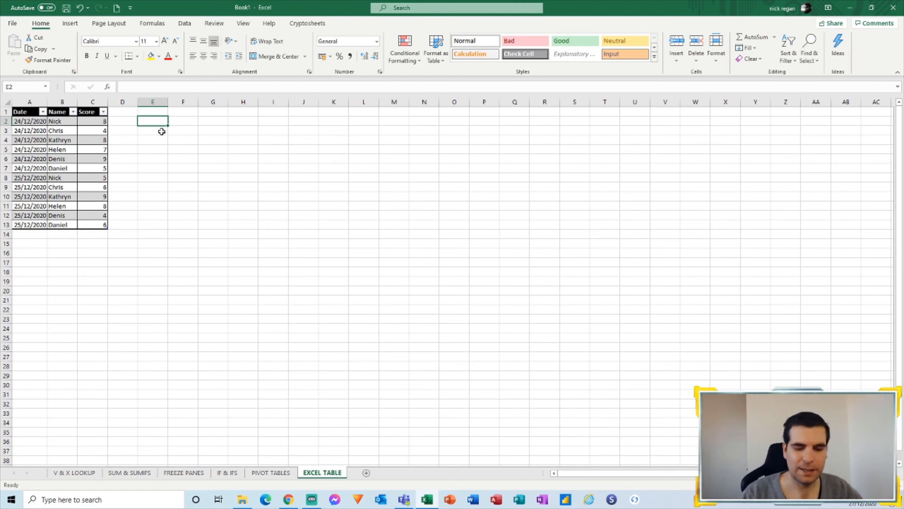
{"action": "type", "text": "=sum("}
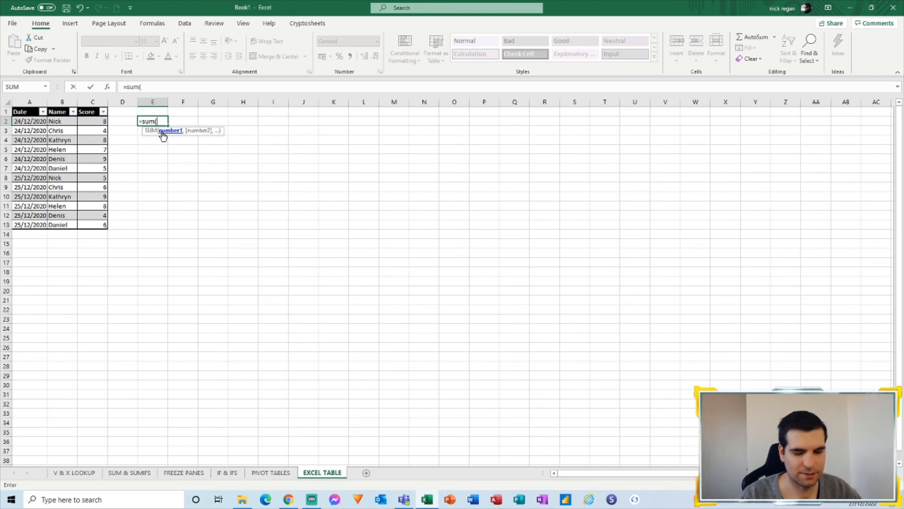
{"action": "type", "text": "sc"}
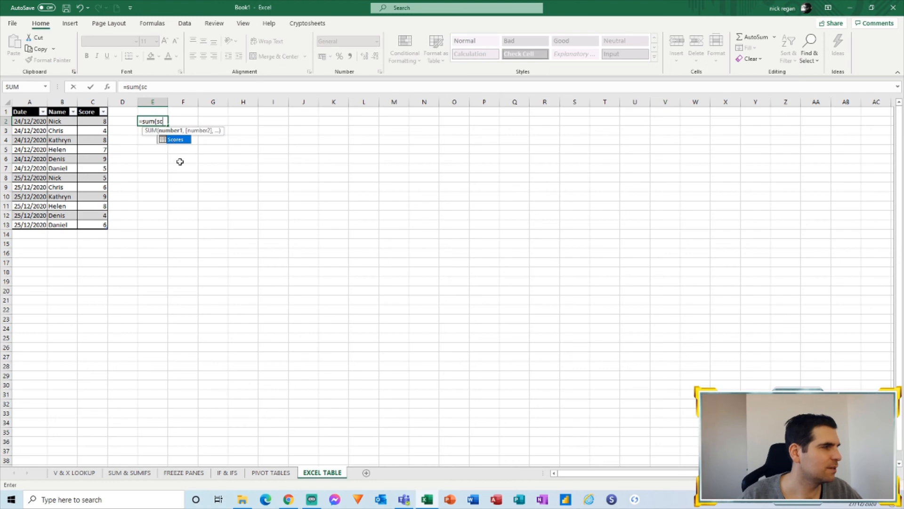
{"action": "key", "text": "Escape"}
{"action": "key", "text": "Escape"}
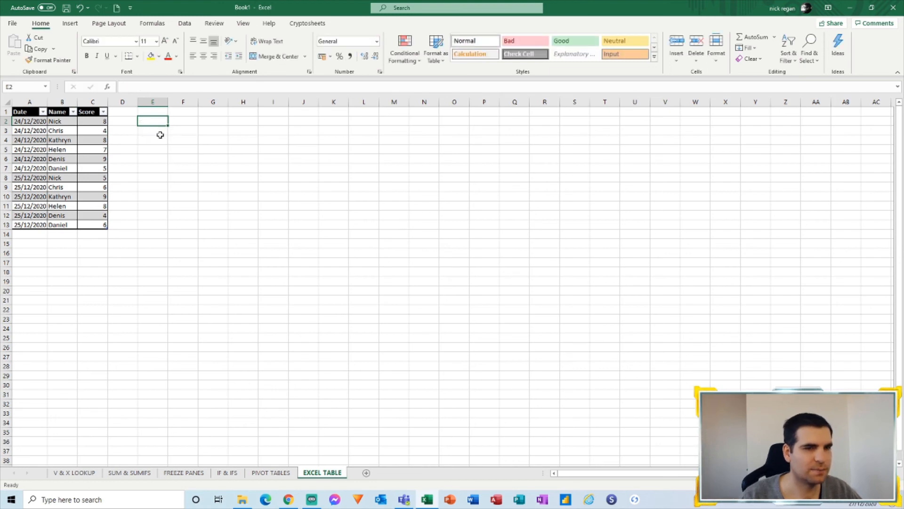
In cell E2, total the Score column of the Scores table with the structured reference formula =SUM(Scores[Score])
{"action": "scroll", "coordinate": [157, 138], "scroll_direction": "up", "scroll_amount": 5}
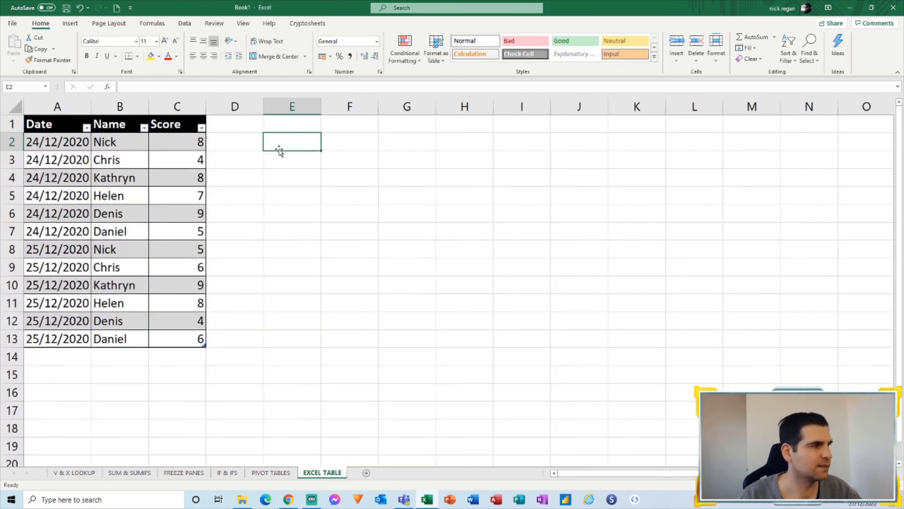
{"action": "type", "text": "=su"}
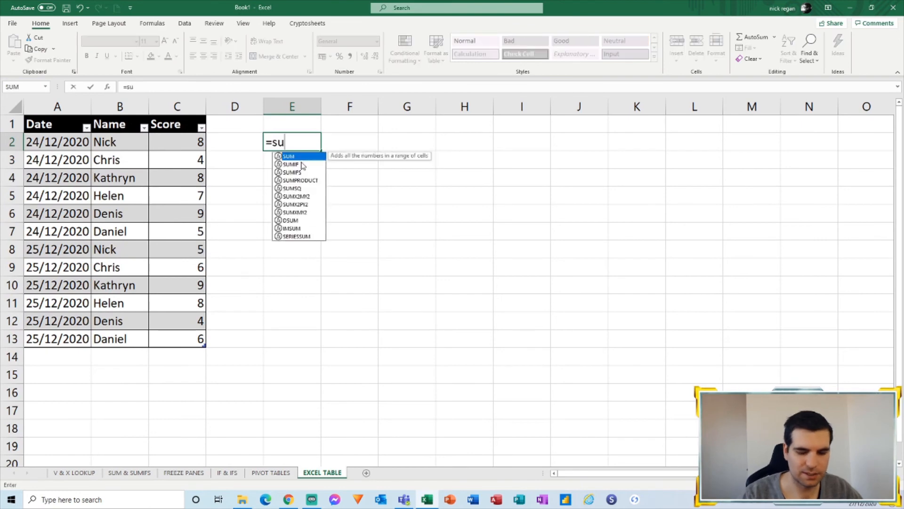
{"action": "type", "text": "m("}
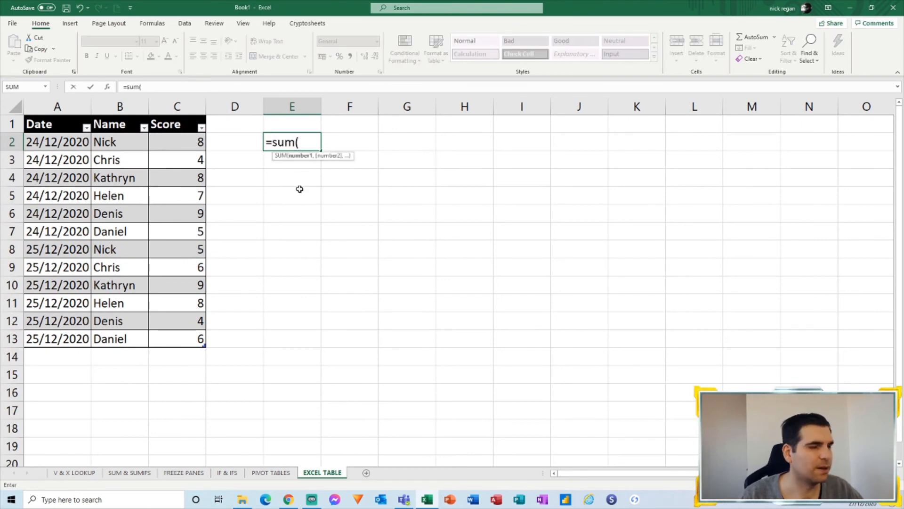
{"action": "type", "text": "scr"}
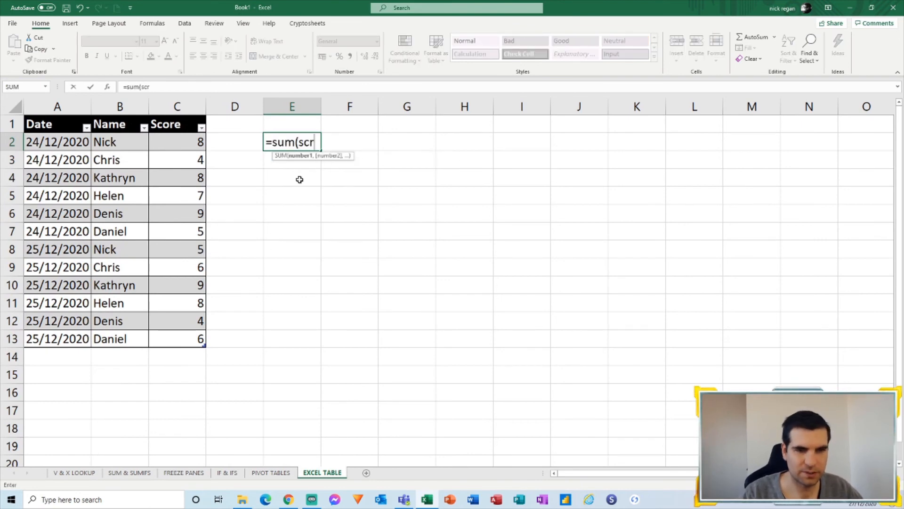
{"action": "key", "text": "BackSpace"}
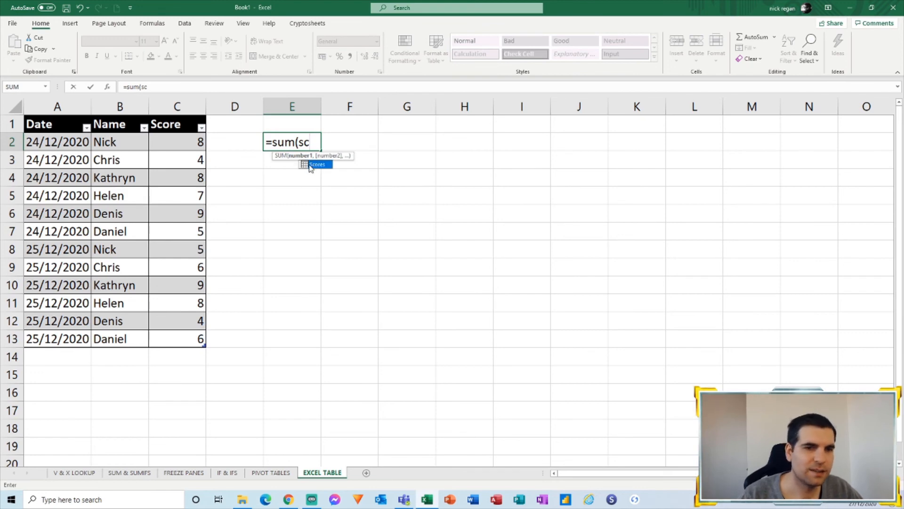
{"action": "double_click", "coordinate": [317, 165]}
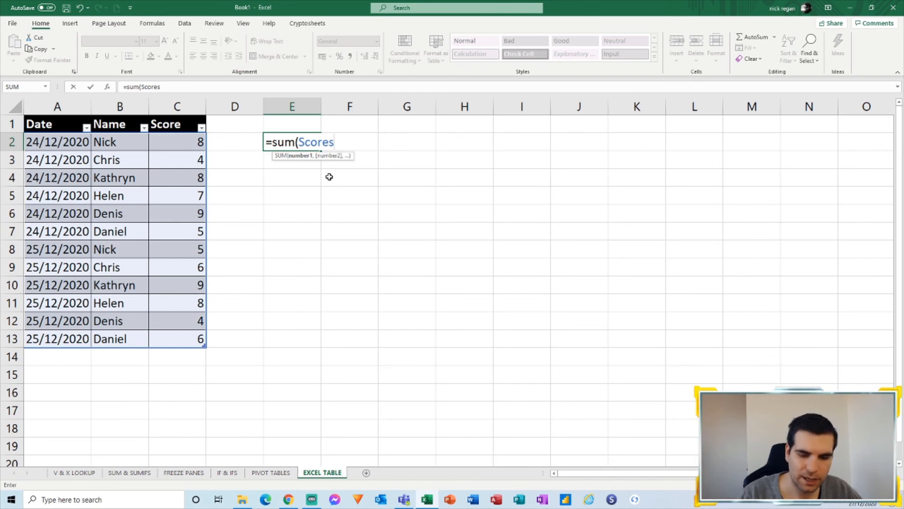
{"action": "type", "text": "["}
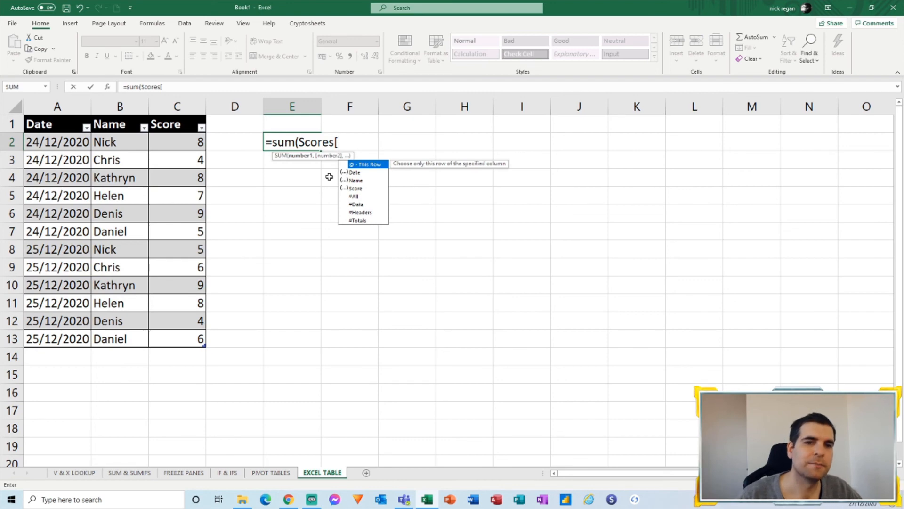
{"action": "left_click", "coordinate": [359, 188]}
{"action": "double_click", "coordinate": [359, 189]}
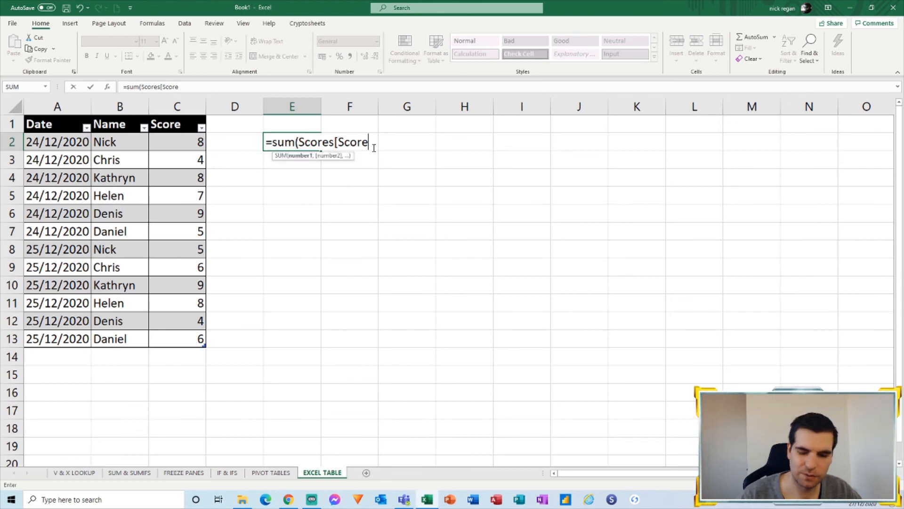
{"action": "type", "text": "]"}
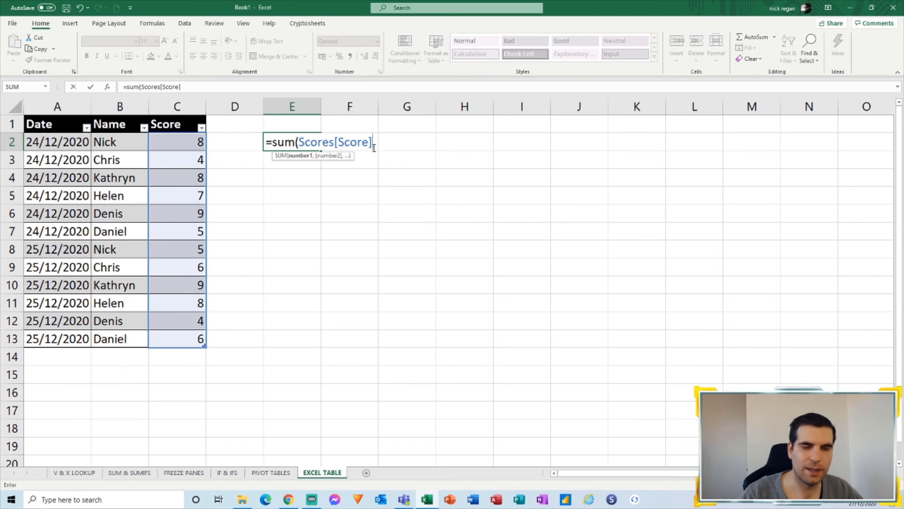
{"action": "type", "text": ")"}
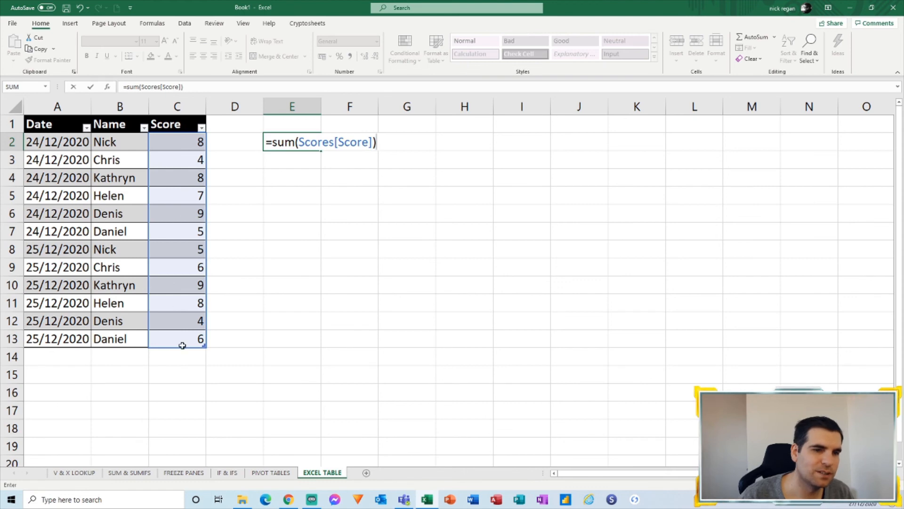
{"action": "key", "text": "Return"}
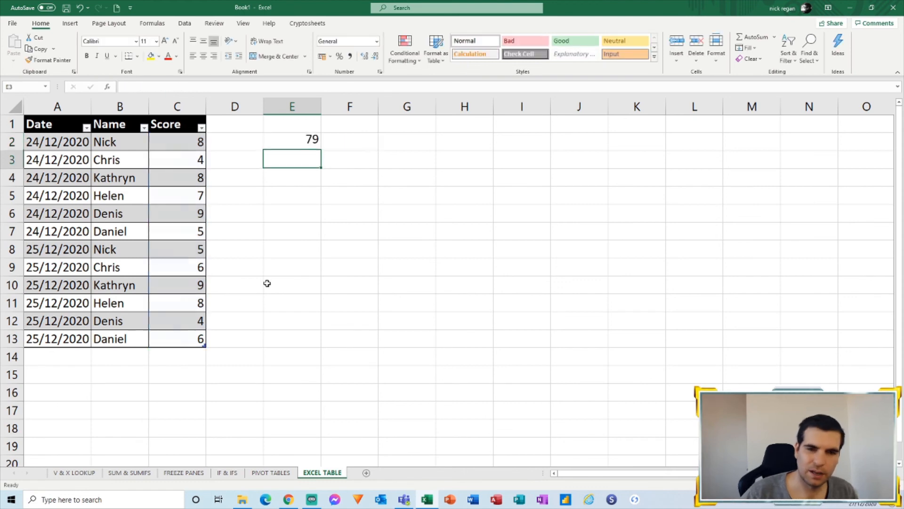
{"action": "left_click", "coordinate": [308, 142]}
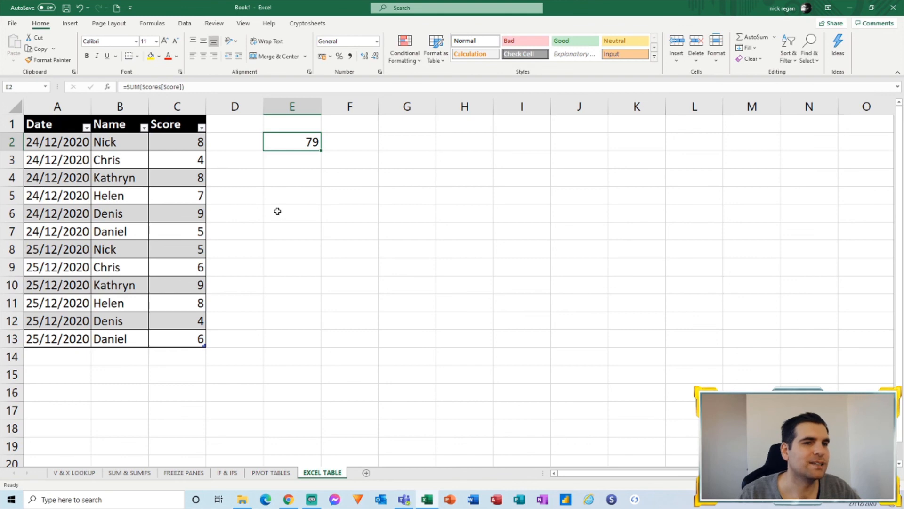
{"action": "left_click", "coordinate": [291, 191]}
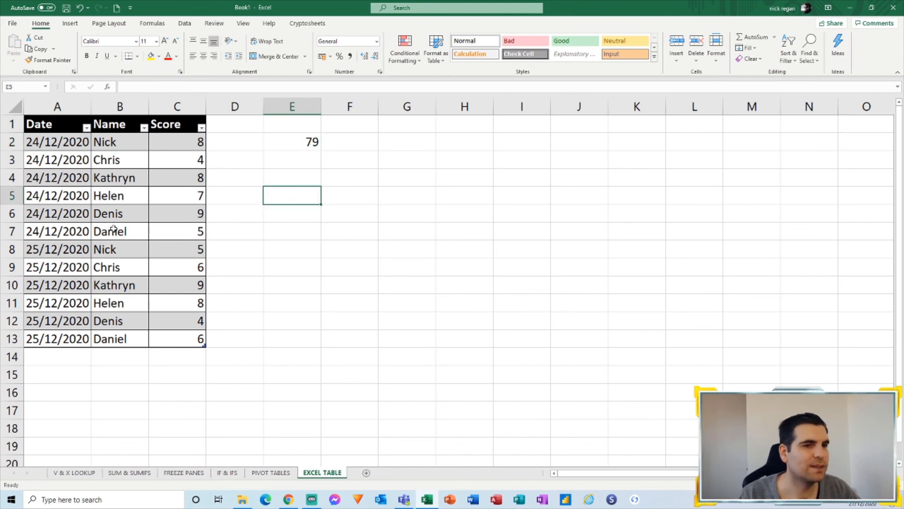
{"action": "left_click", "coordinate": [283, 161]}
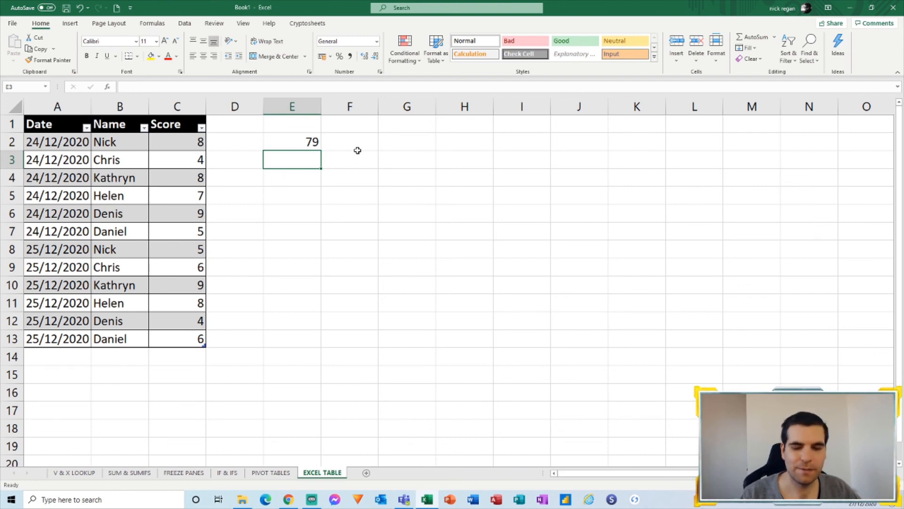
{"action": "type", "text": "="}
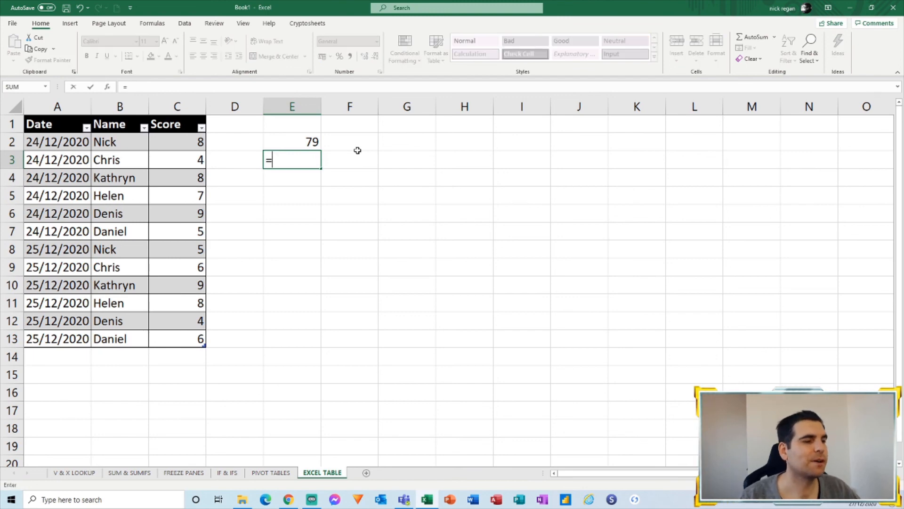
{"action": "type", "text": "dsum"}
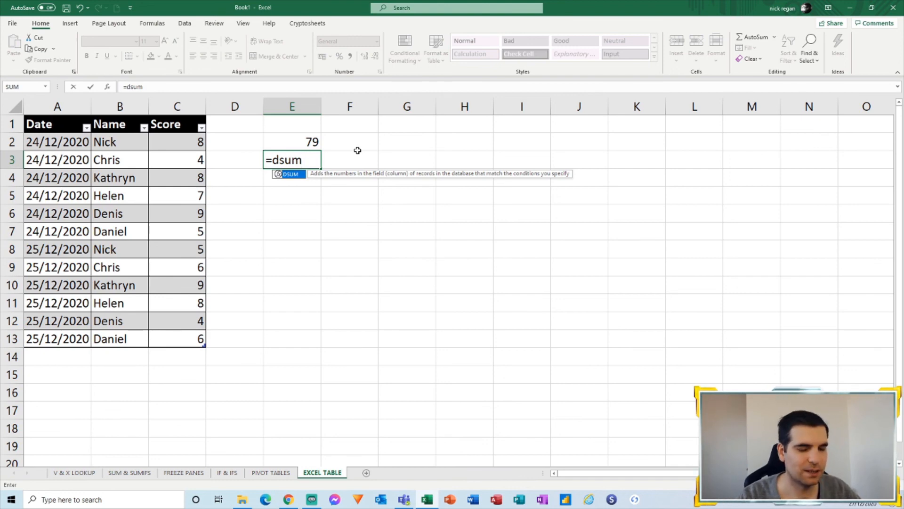
{"action": "key", "text": "Escape"}
{"action": "key", "text": "Escape"}
{"action": "left_click", "coordinate": [311, 147]}
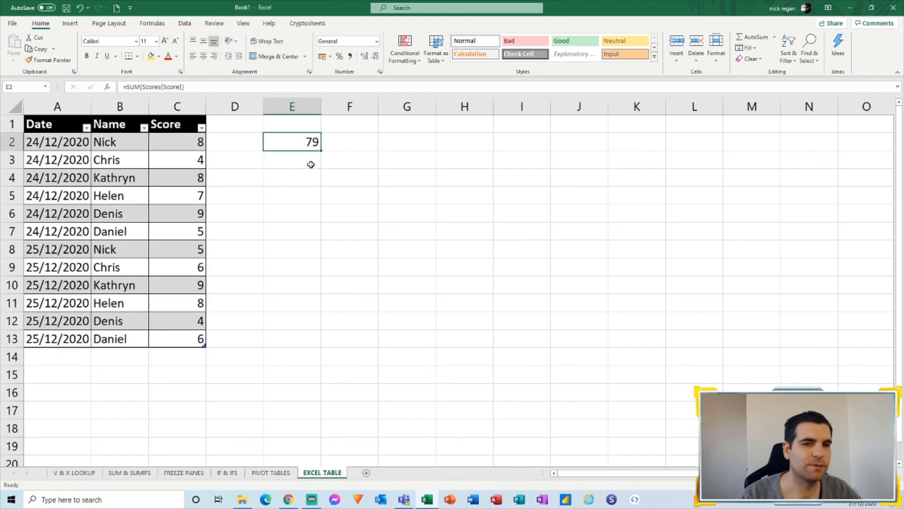